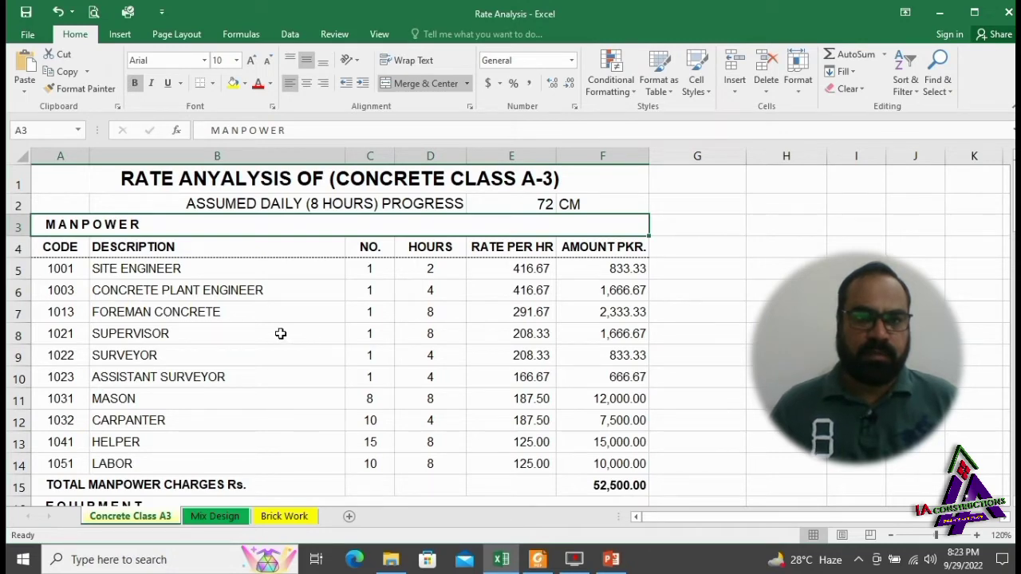
Fill the MANPOWER heading in row 3 and the EQUIPMENT heading in row 16 with yellow
click(233, 83)
scroll(235, 479, down, 1)
scroll(239, 479, down, 2)
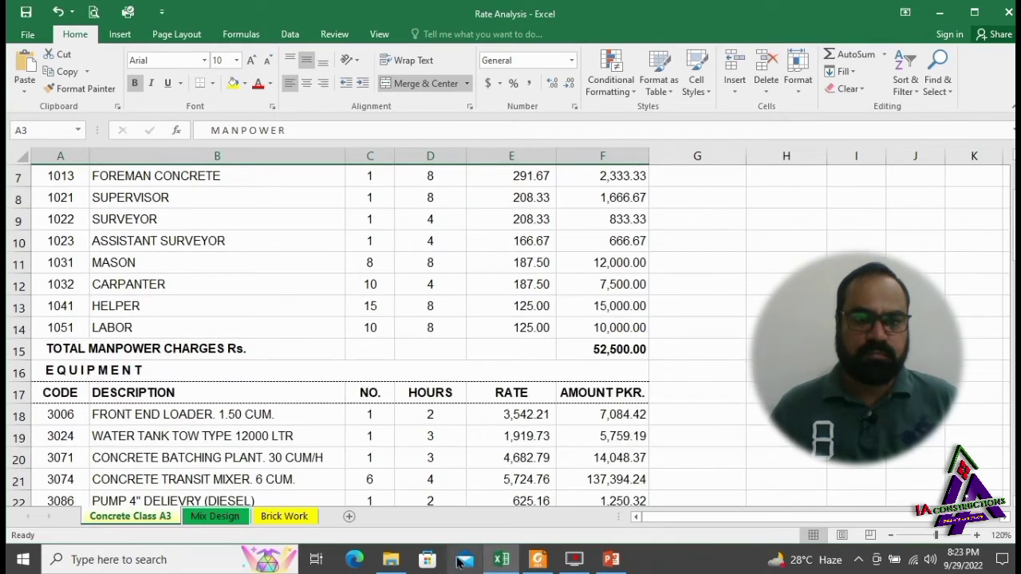
click(301, 375)
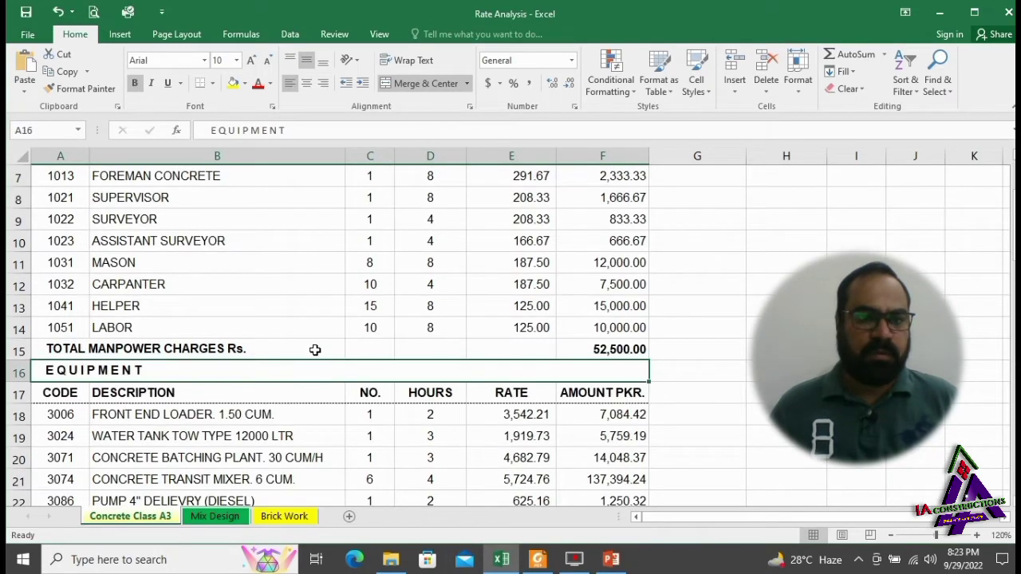
click(233, 83)
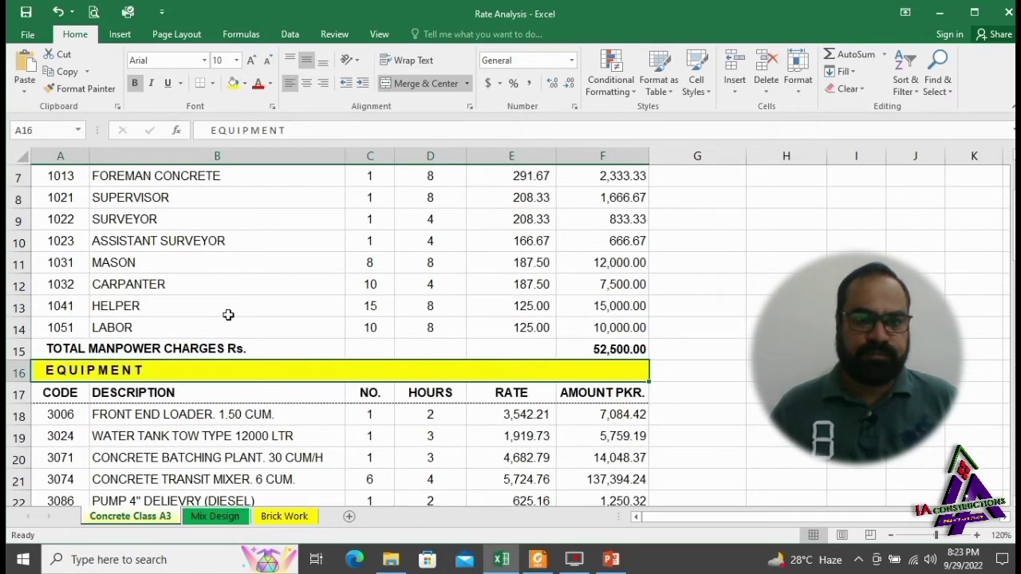
Fill the MATERIAL section heading in row 28 with yellow
scroll(228, 313, down, 5)
click(196, 305)
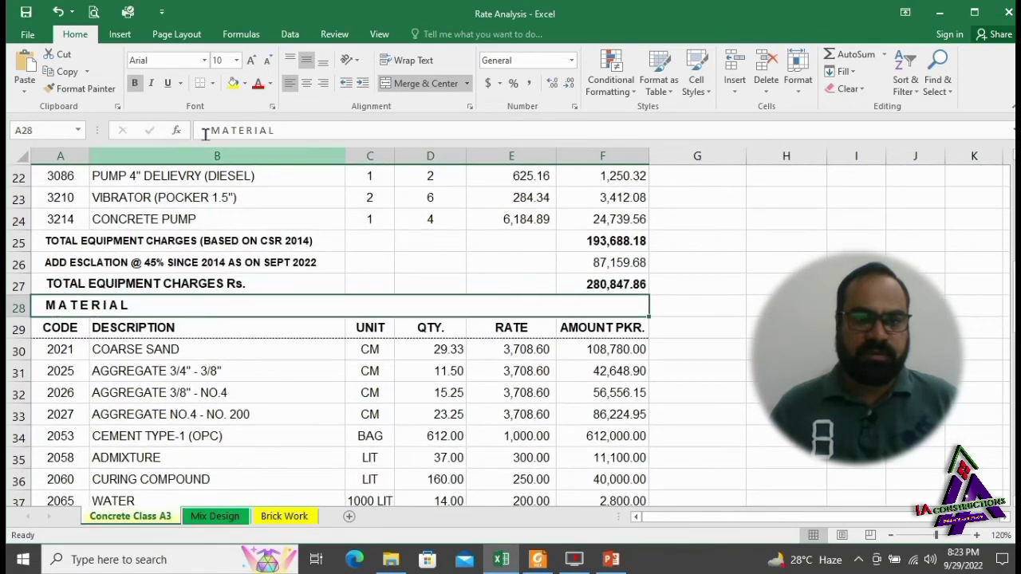
click(233, 83)
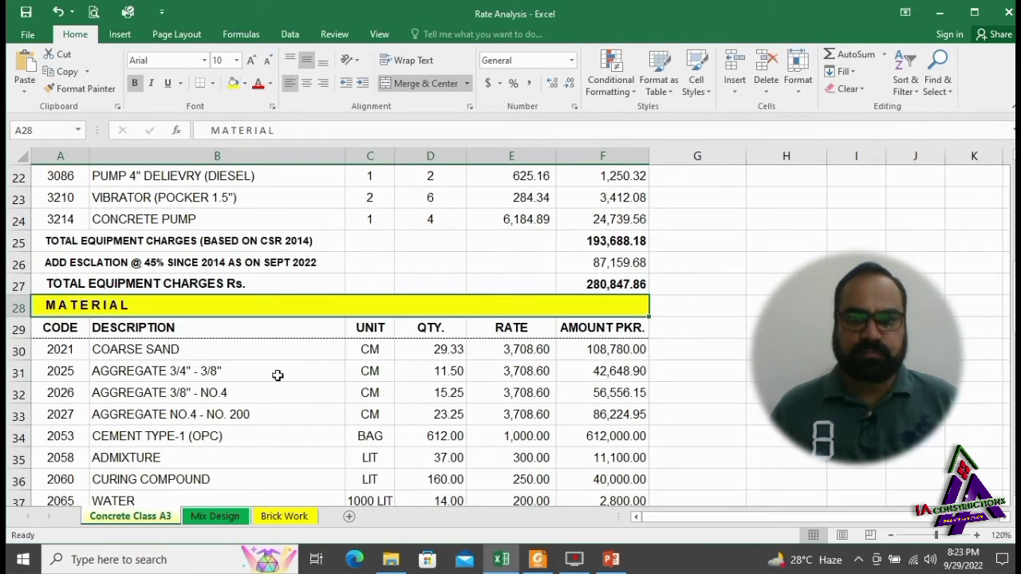
Highlight the Site Engineer row in yellow from its code through its amount, cells A5 to F5
scroll(279, 382, up, 6)
scroll(283, 386, up, 1)
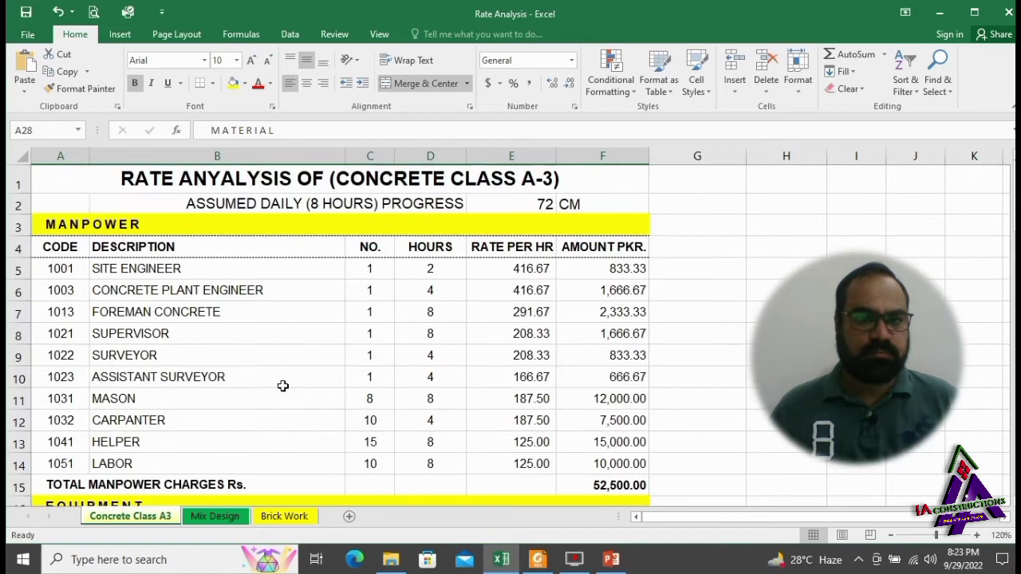
click(217, 269)
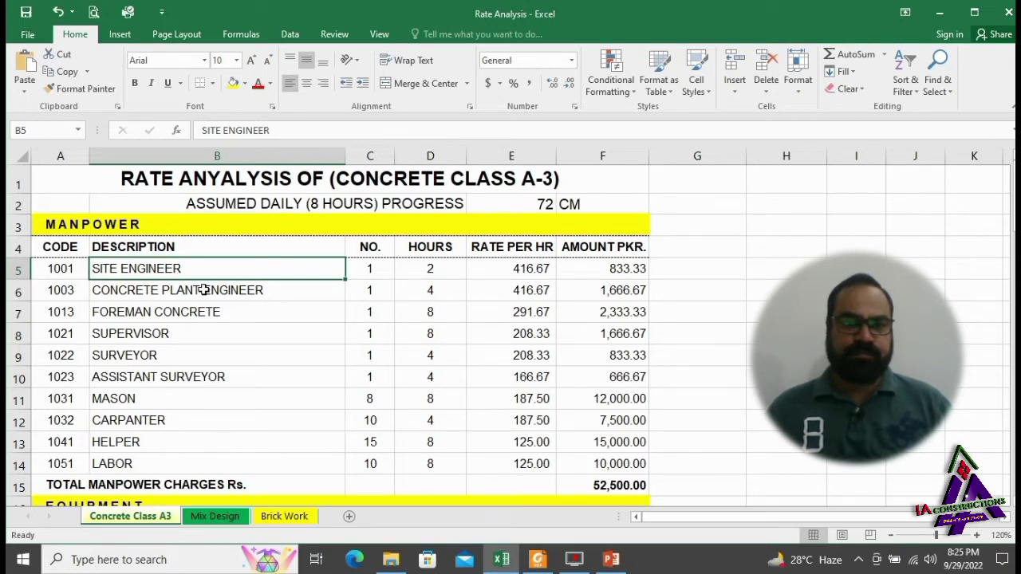
click(60, 269)
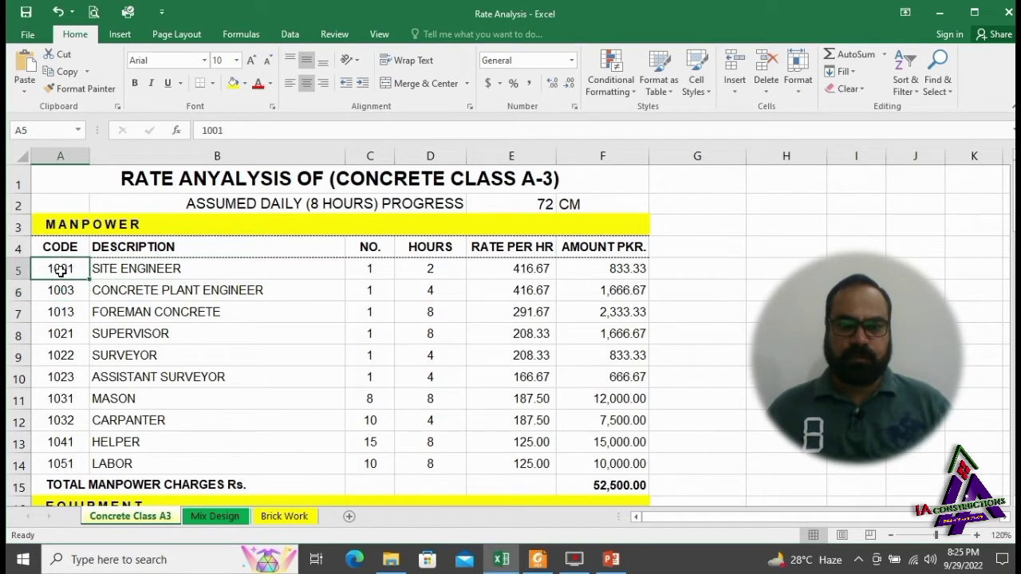
drag(60, 269, 417, 270)
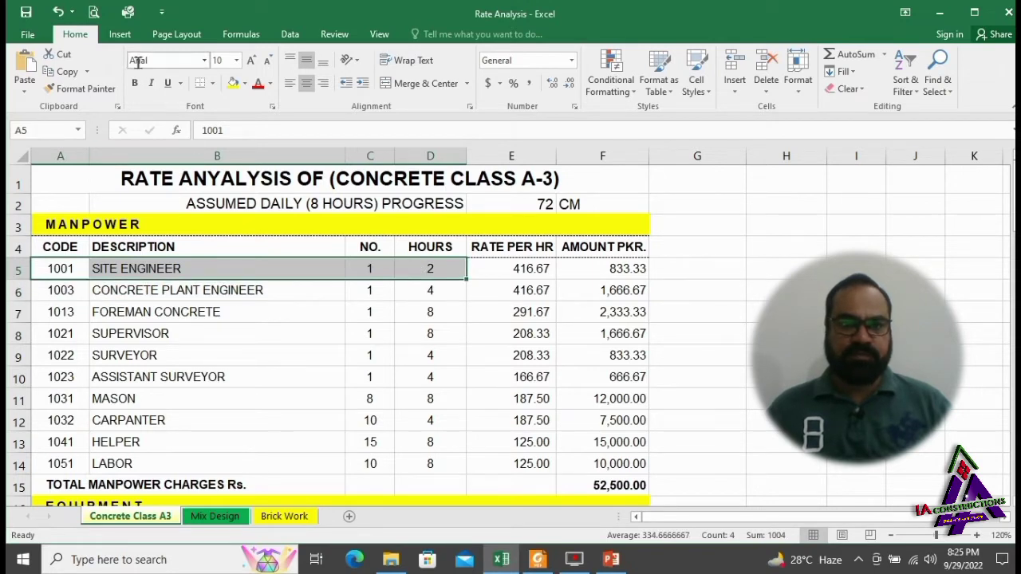
click(233, 84)
click(489, 270)
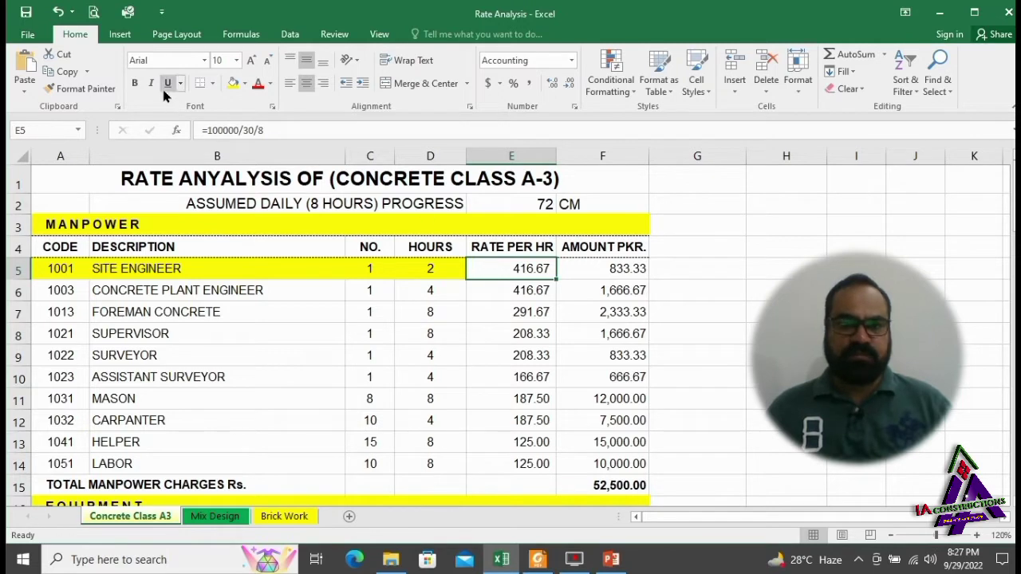
click(232, 84)
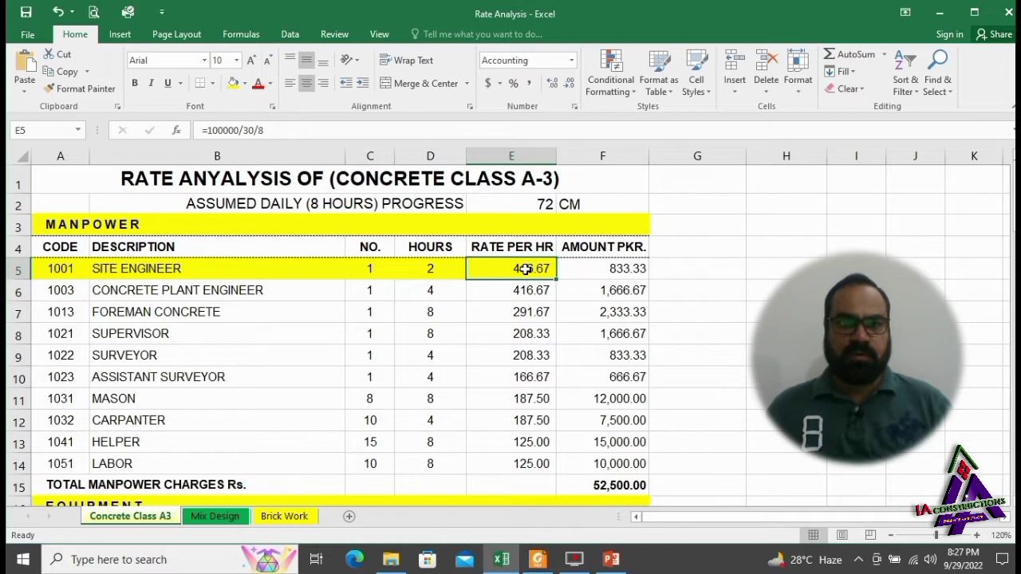
click(608, 269)
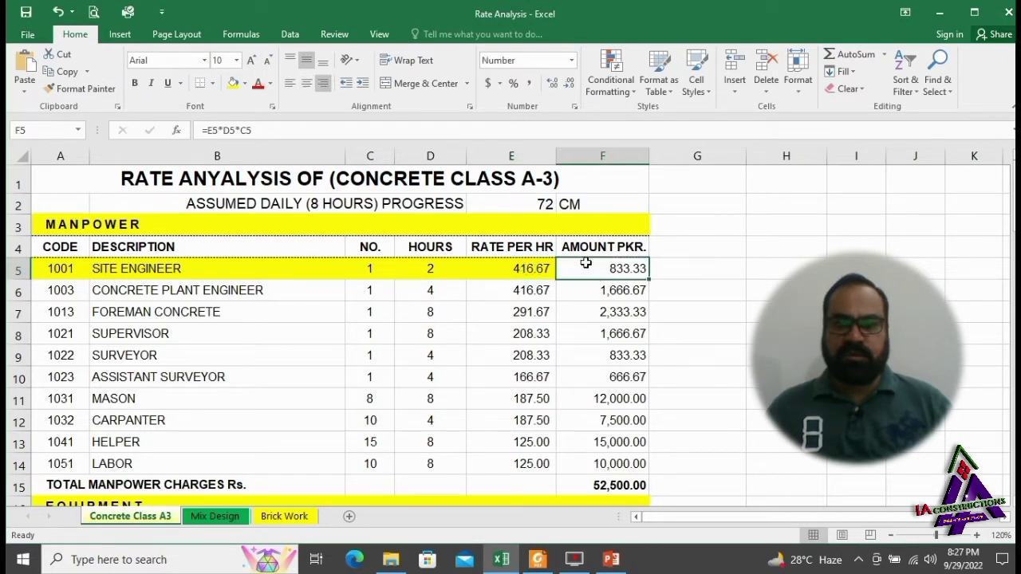
click(229, 84)
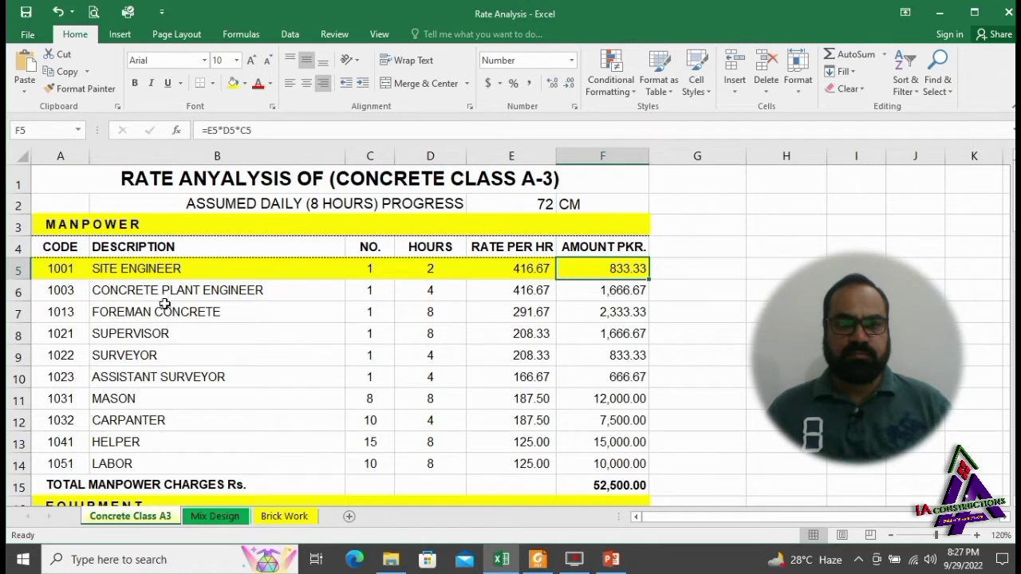
Highlight the Concrete Plant Engineer row in yellow from its code through its amount, cells A6 to F6
click(51, 292)
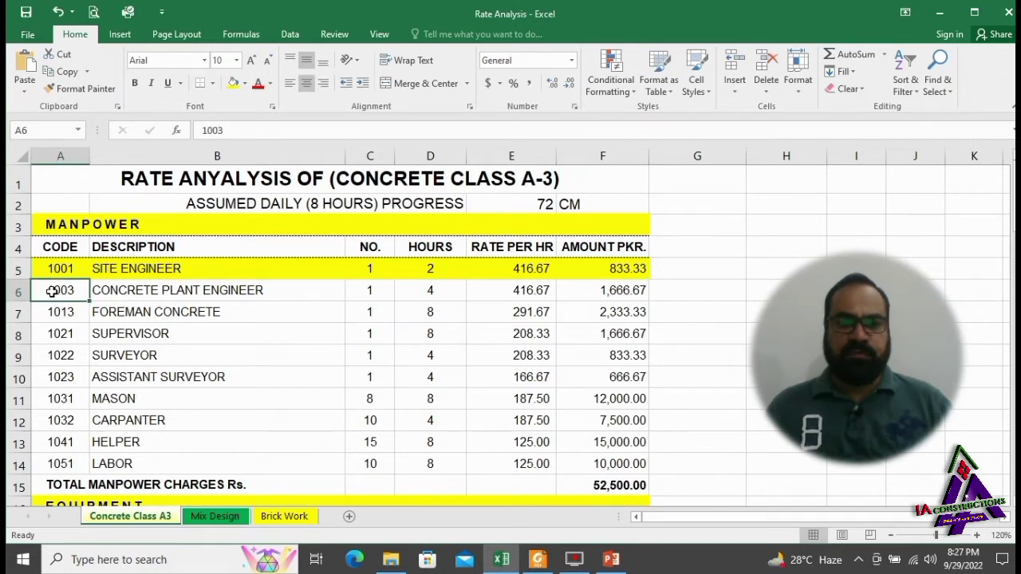
drag(51, 292, 430, 292)
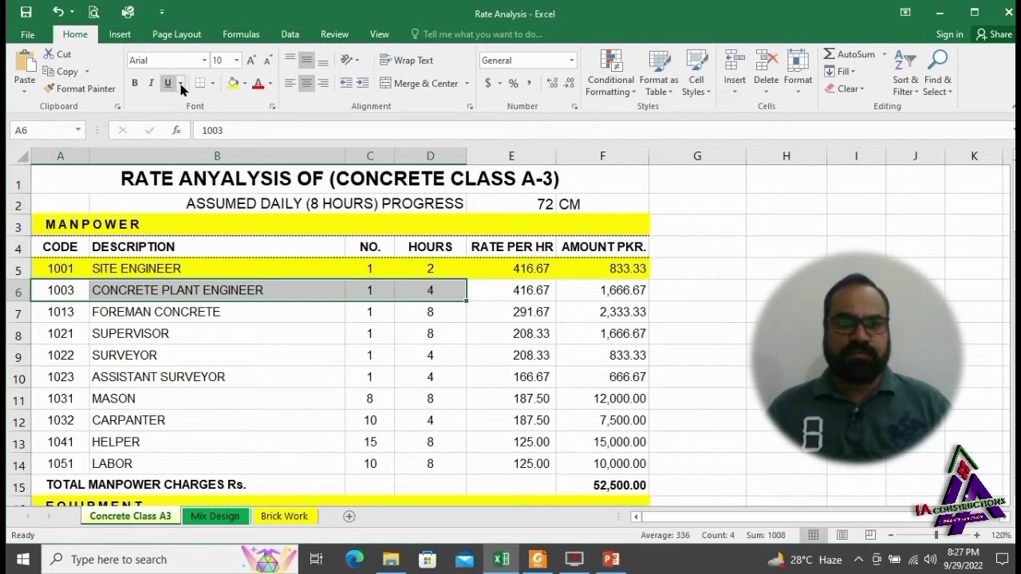
click(233, 83)
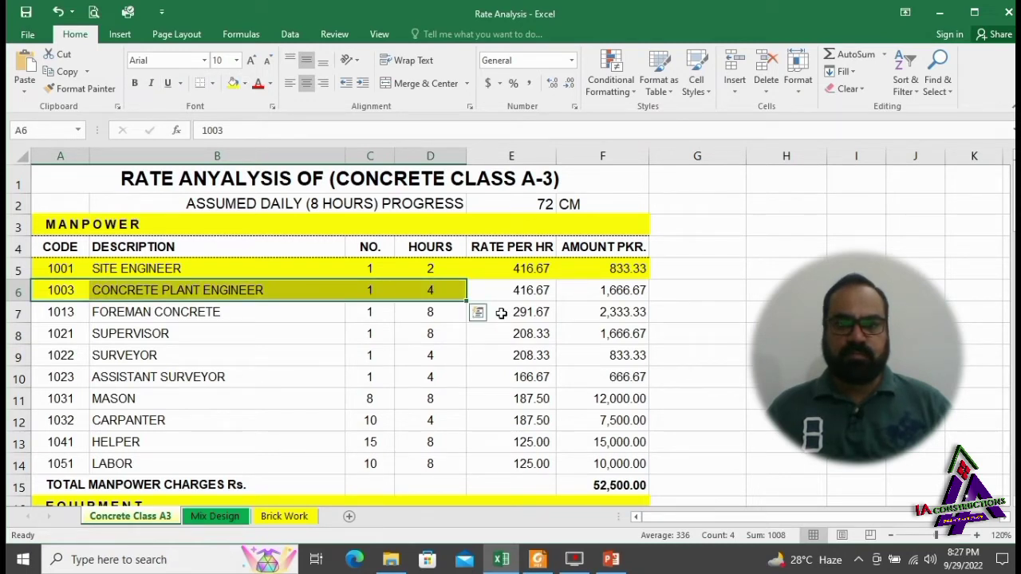
click(533, 293)
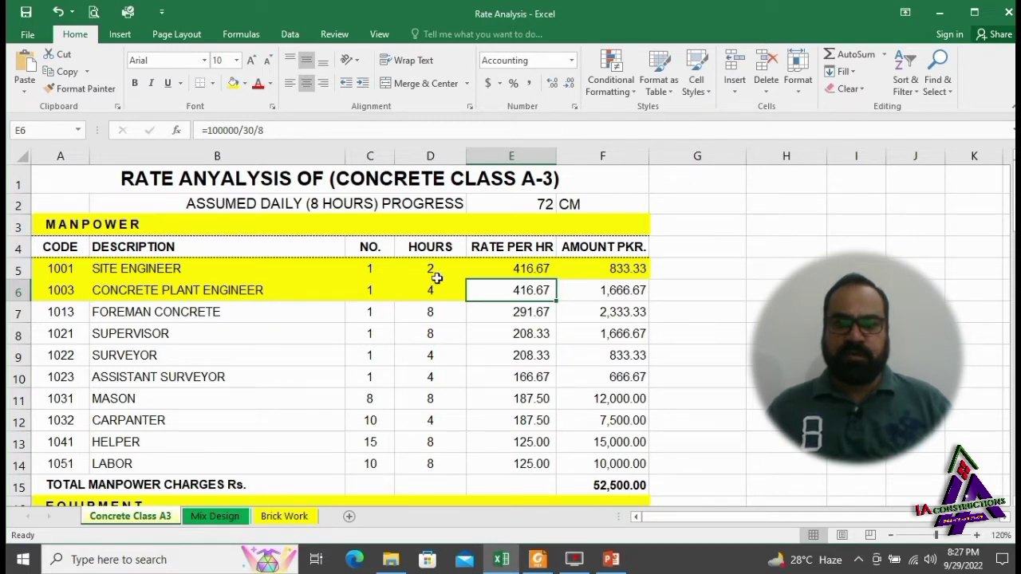
click(234, 83)
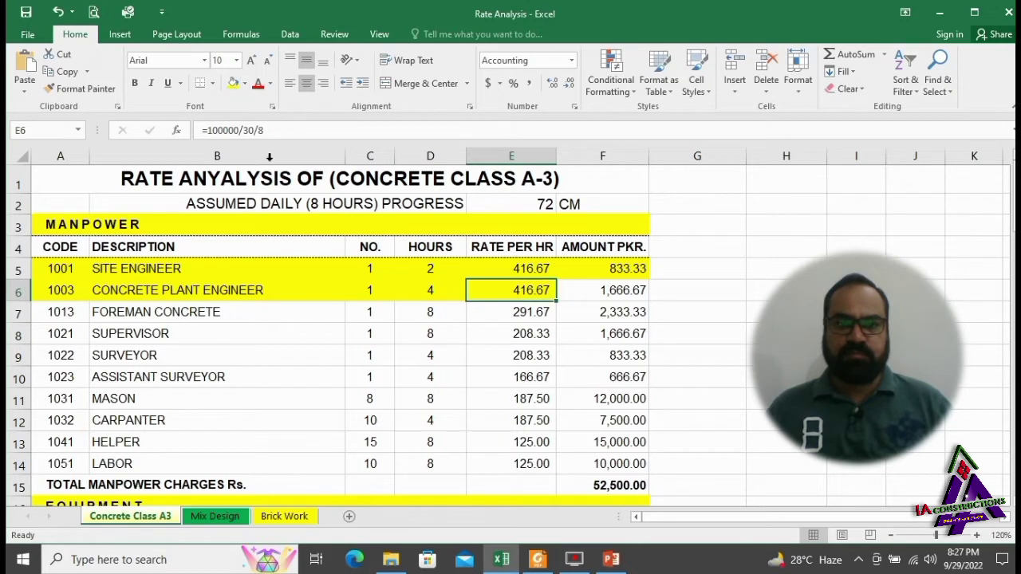
click(617, 289)
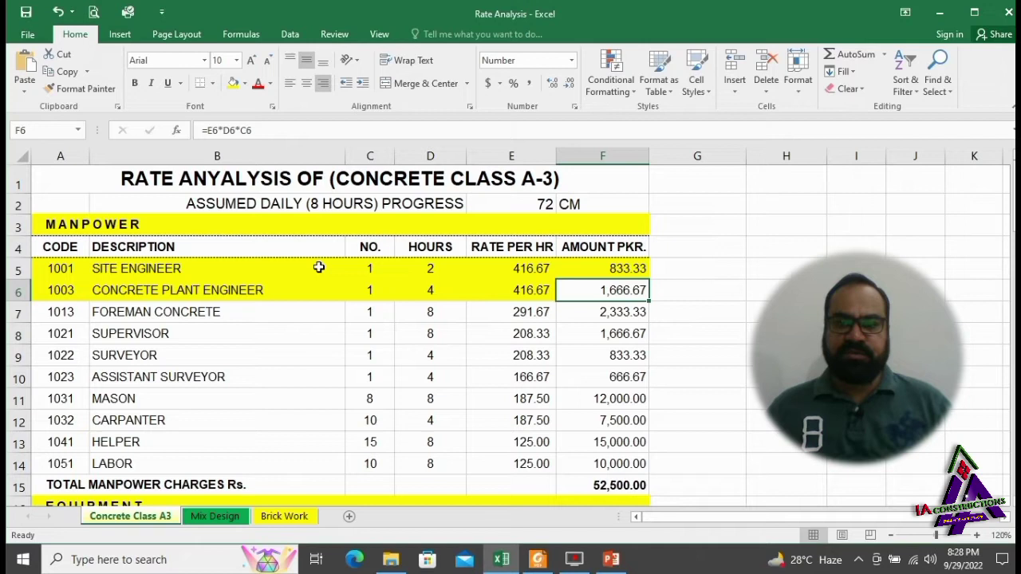
click(234, 83)
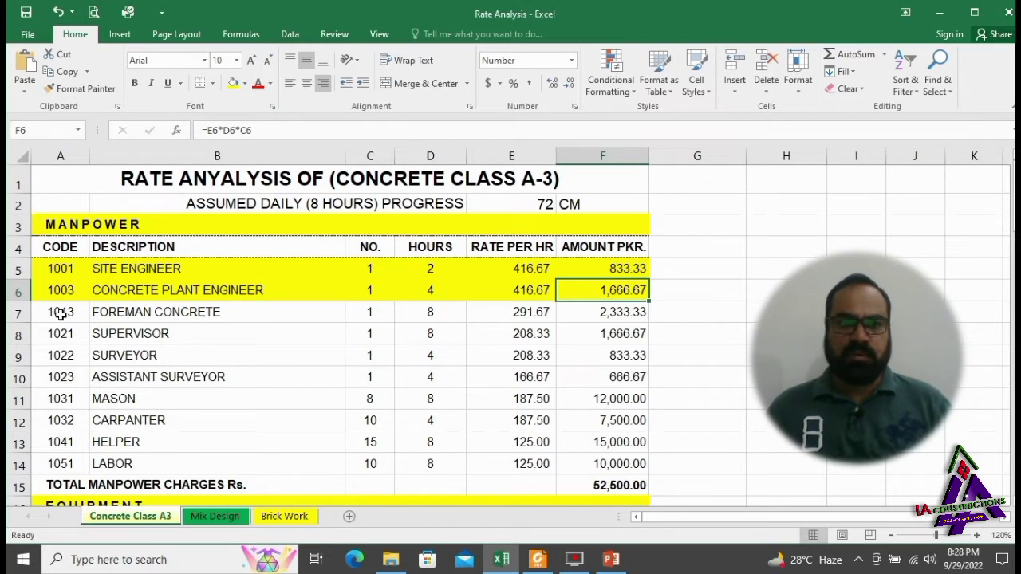
Highlight the Foreman Concrete row in yellow from its code through its amount, cells A7 to F7
drag(61, 314, 429, 320)
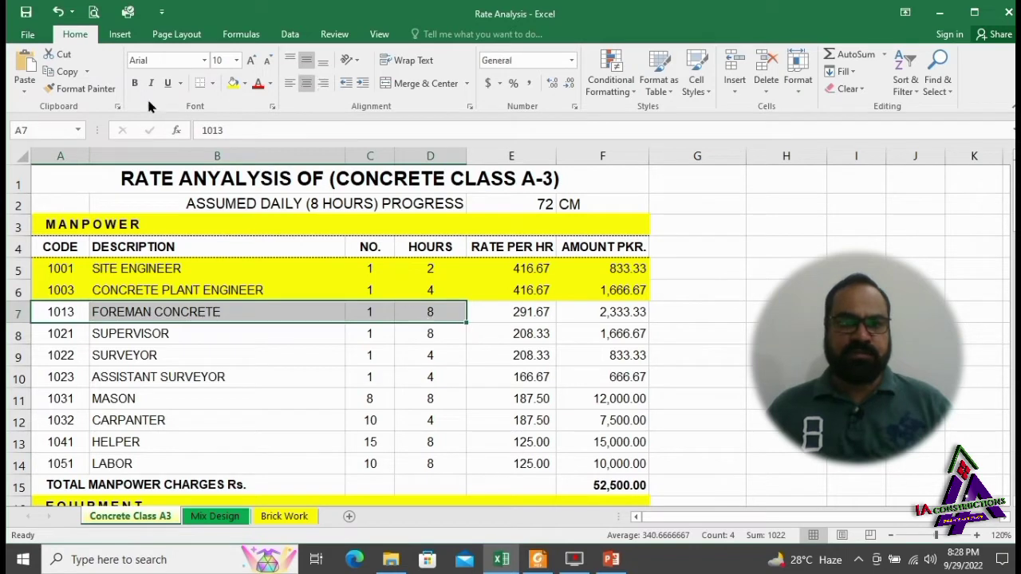
click(233, 83)
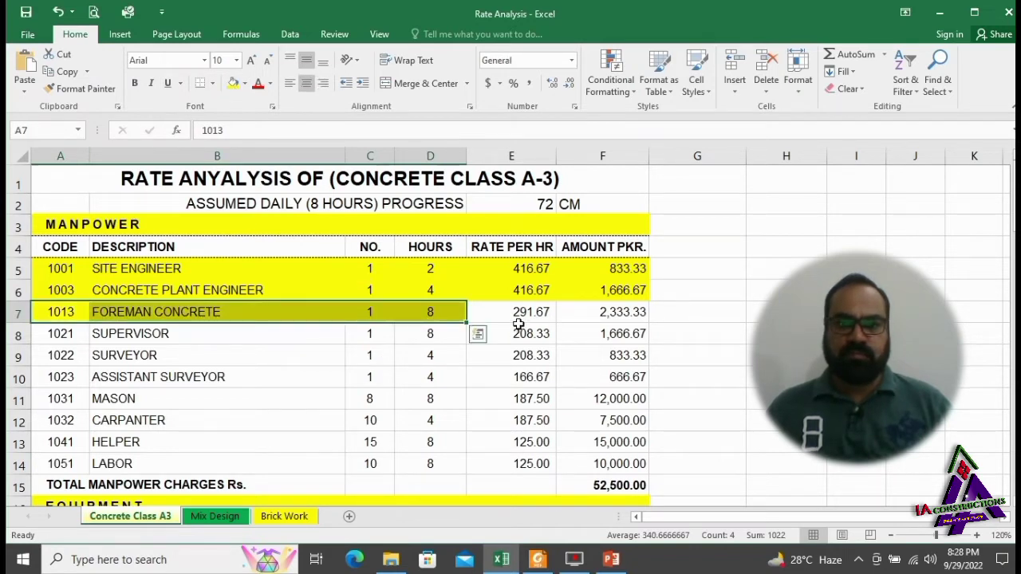
click(487, 313)
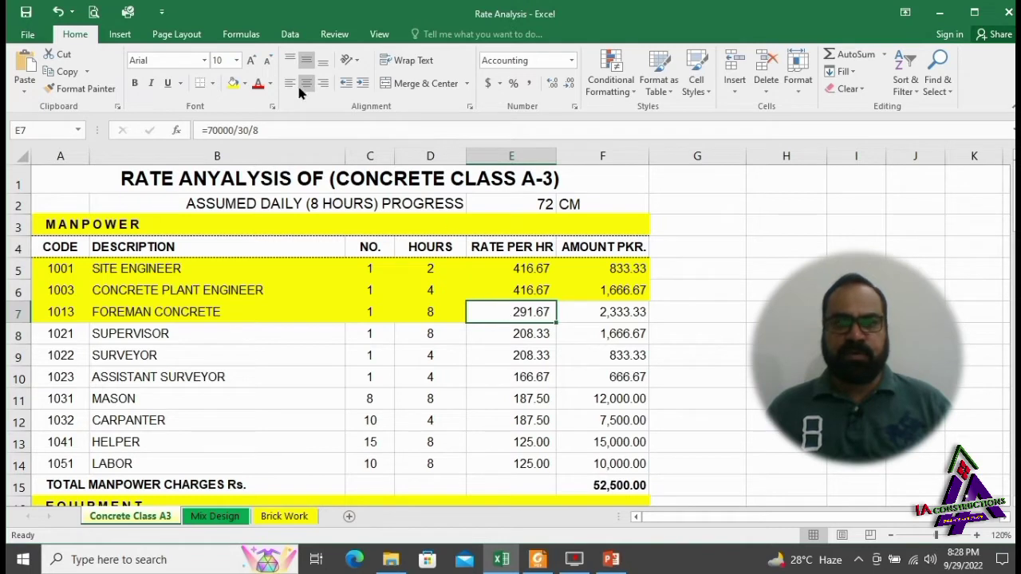
click(233, 83)
key(Right)
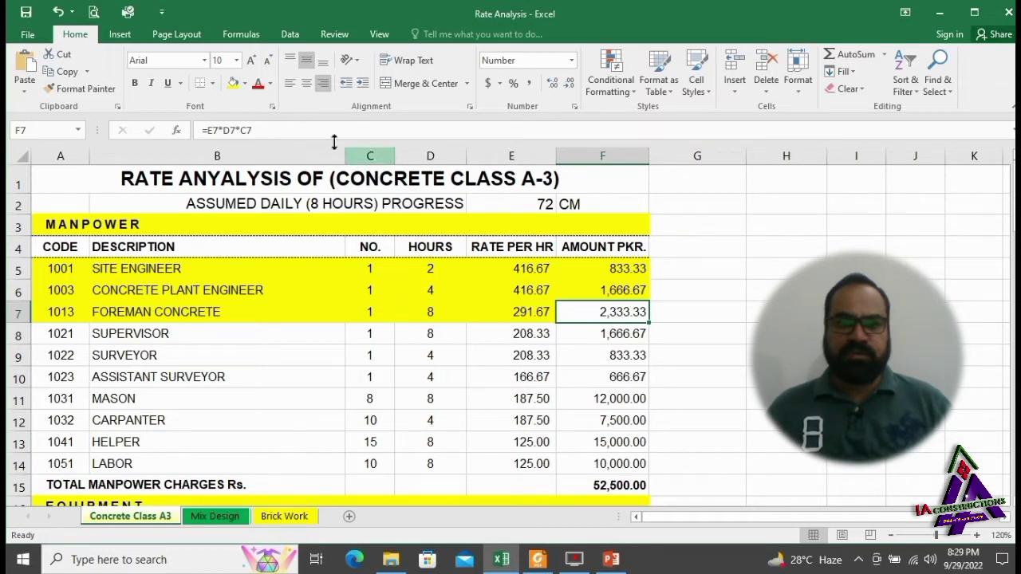
click(232, 90)
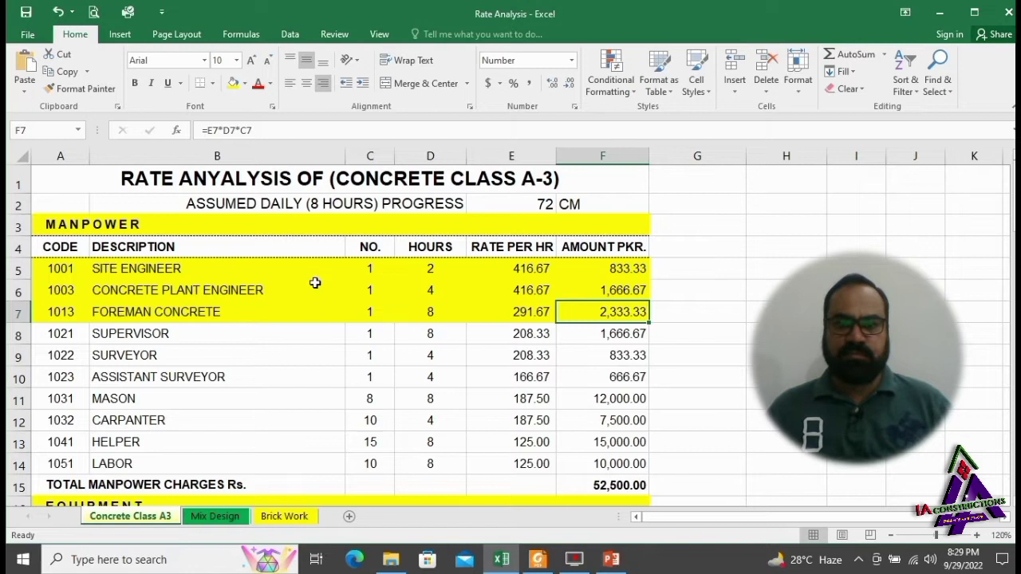
Highlight the Supervisor row in yellow from its code through its amount, cells A8 to F8
drag(64, 335, 463, 334)
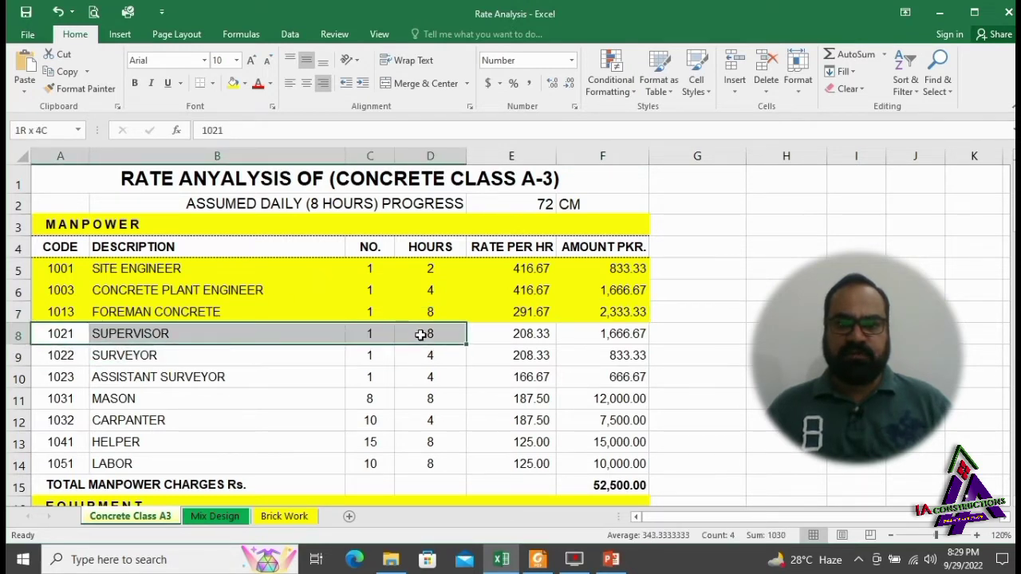
click(233, 83)
click(512, 333)
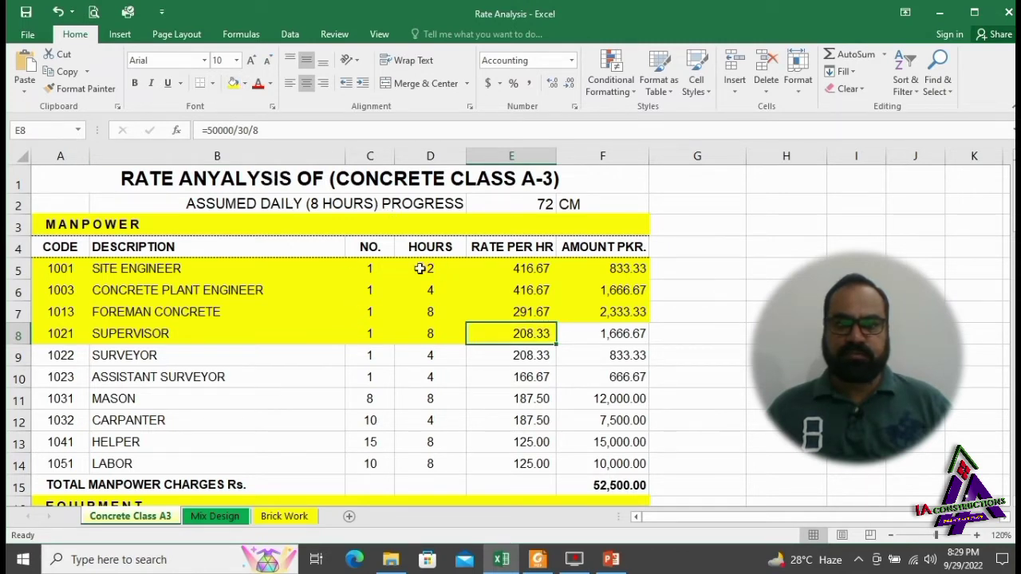
click(600, 335)
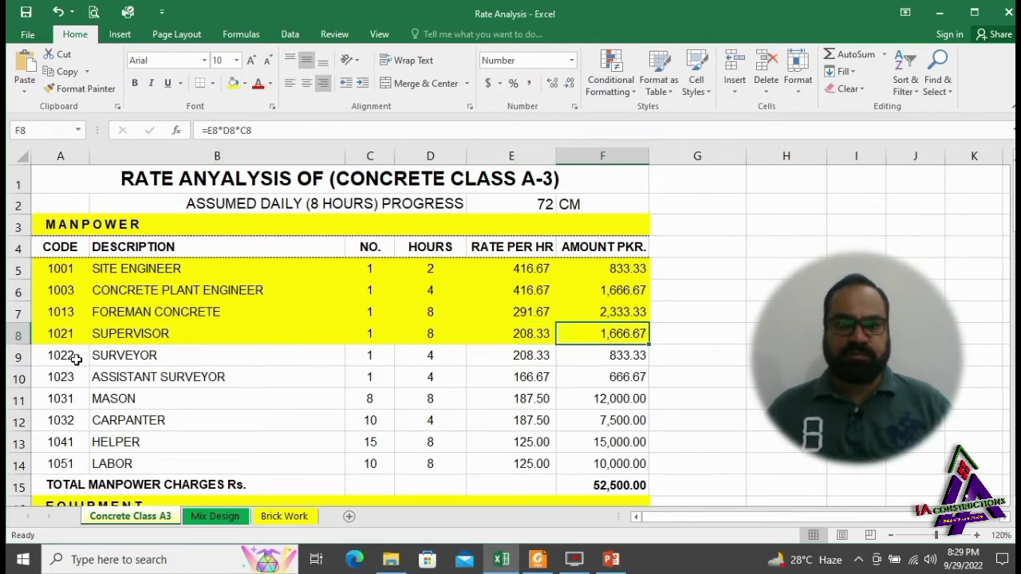
Highlight the Surveyor row in yellow from its code through its amount, cells A9 to F9
drag(50, 360, 440, 354)
click(235, 87)
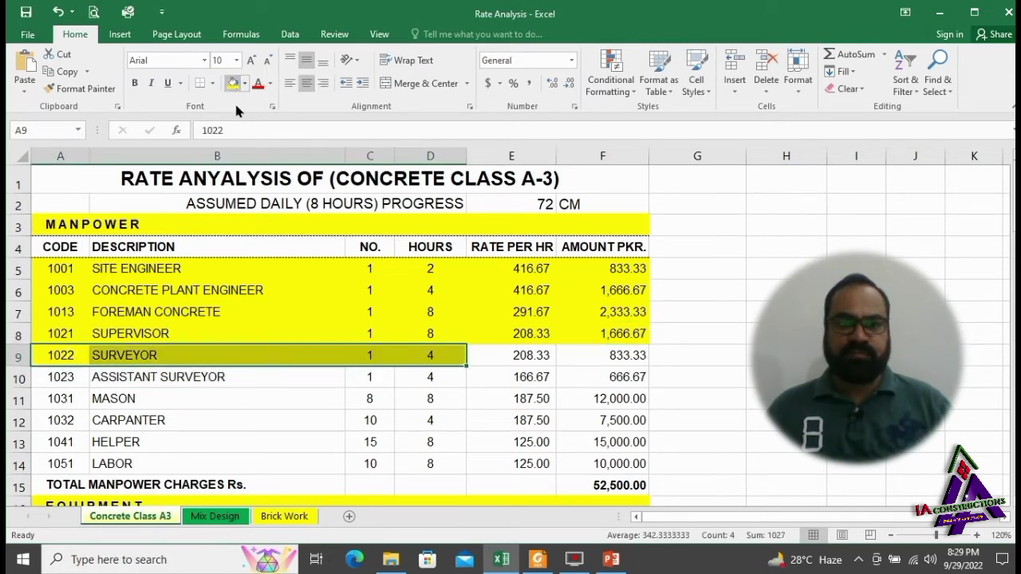
click(511, 359)
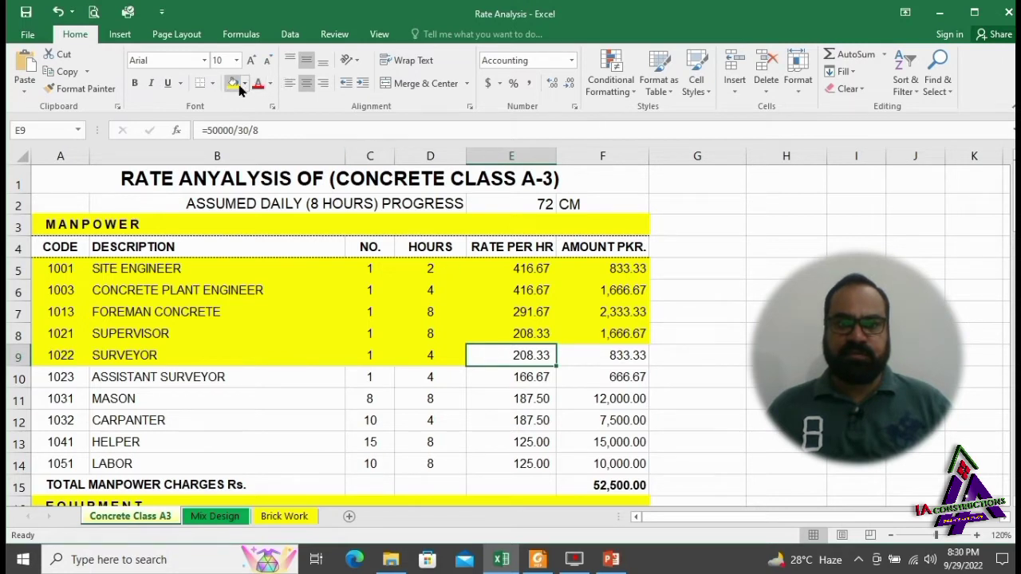
key(Right)
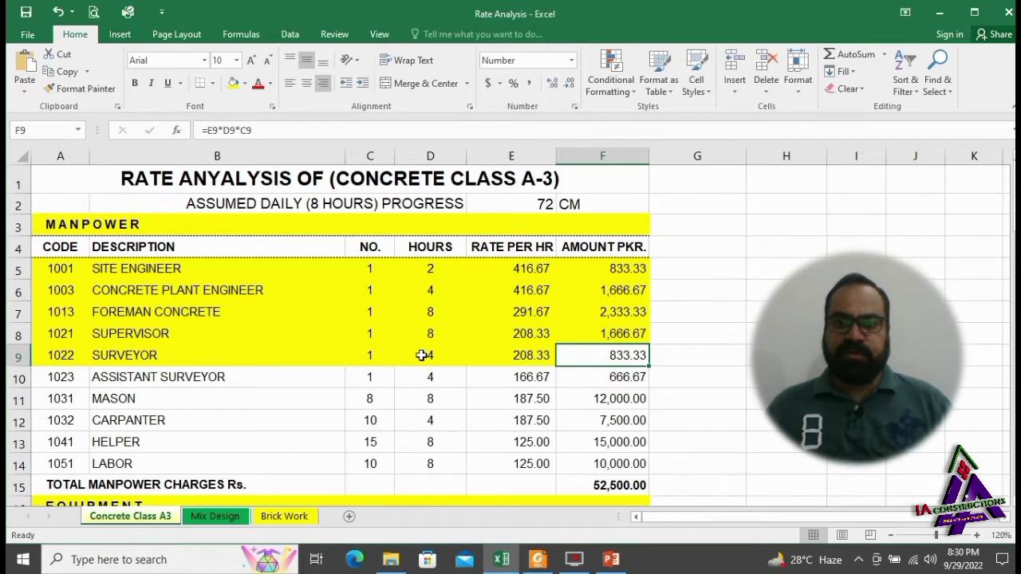
click(233, 84)
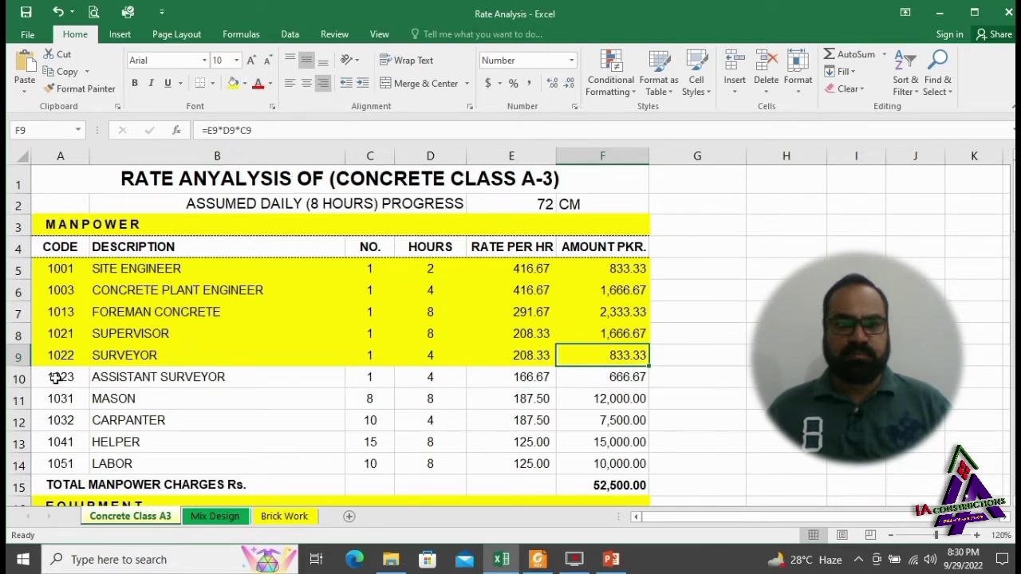
Highlight the Assistant Surveyor row in yellow from its code through its amount, cells A10 to F10
drag(56, 379, 435, 382)
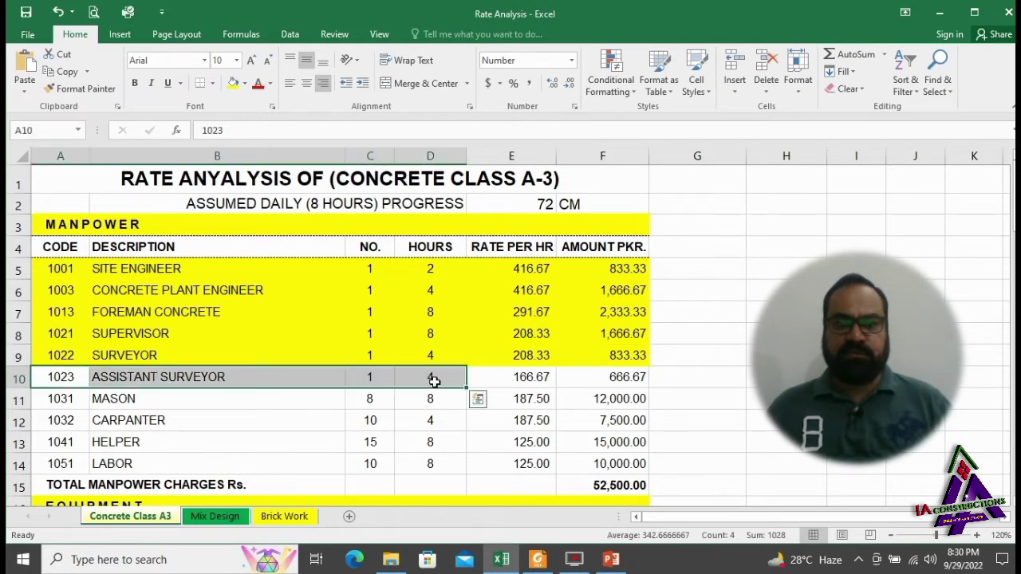
click(234, 84)
click(519, 379)
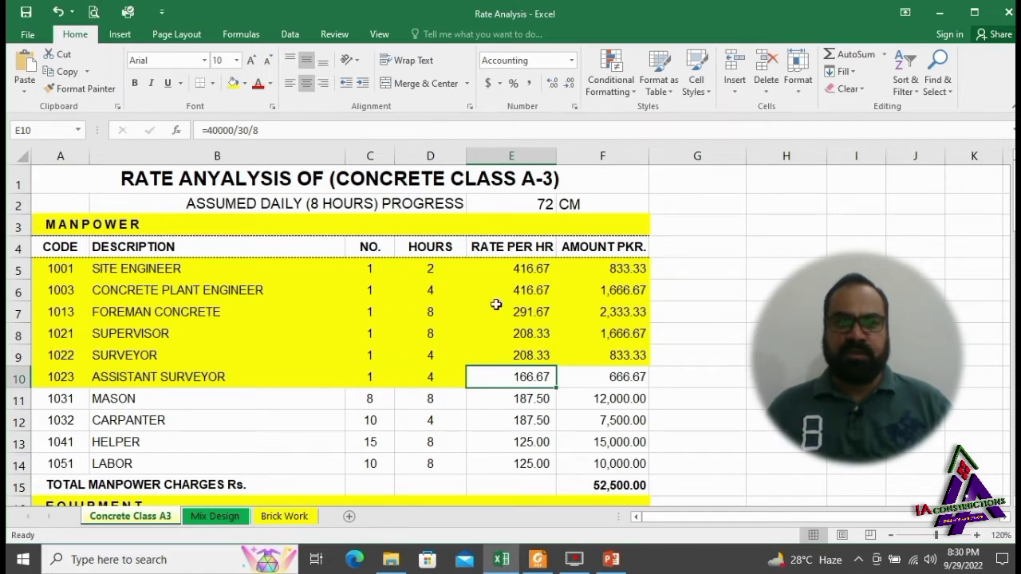
click(234, 84)
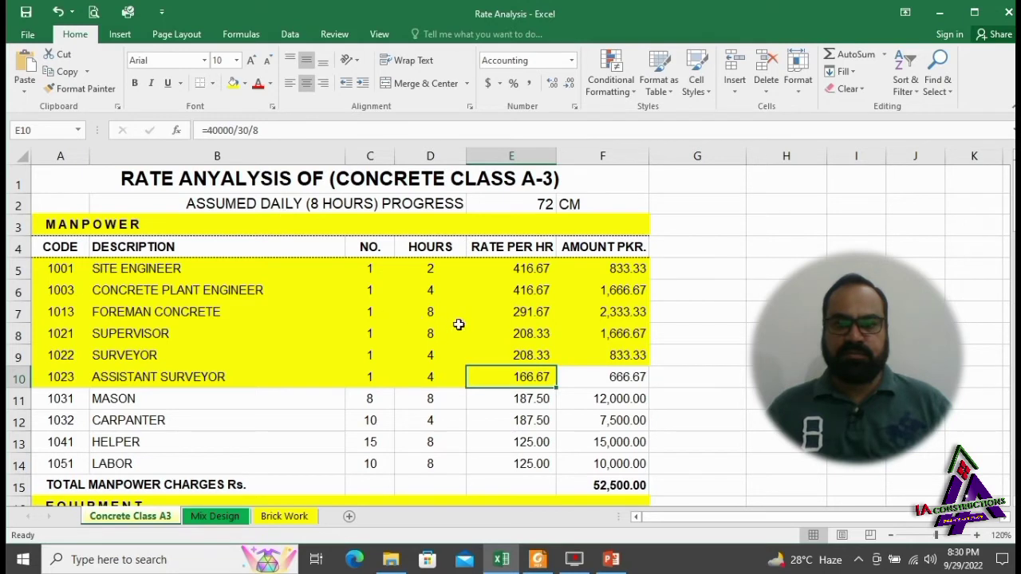
click(620, 387)
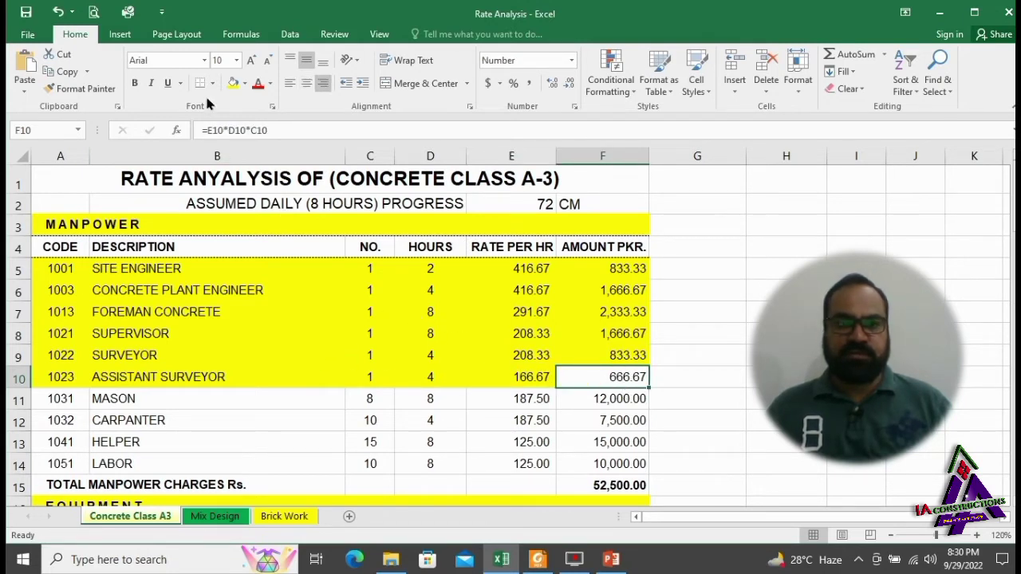
click(232, 83)
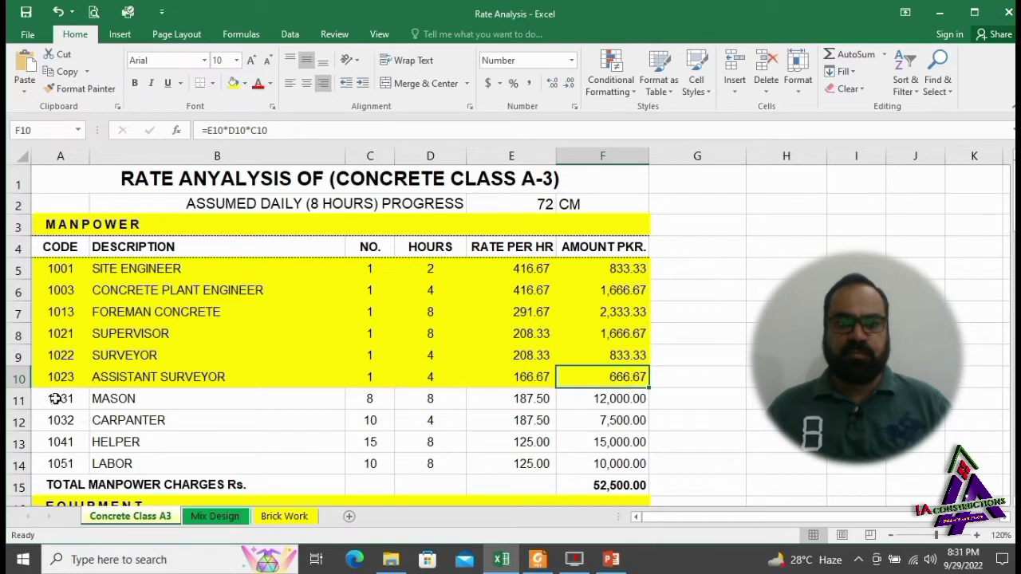
Highlight the Mason row in yellow from its code through its amount, cells A11 to F11
drag(55, 399, 427, 399)
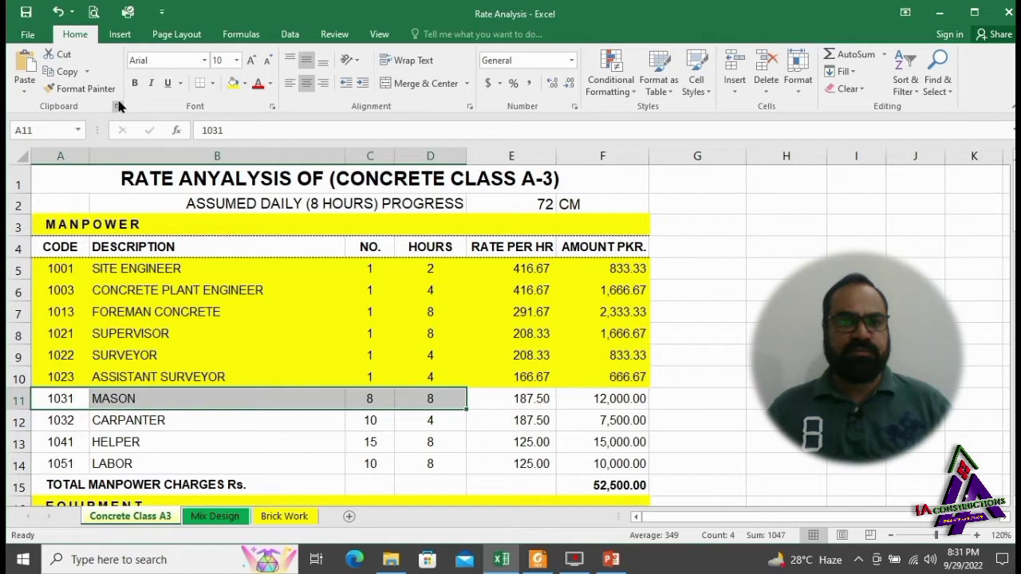
click(232, 83)
click(509, 401)
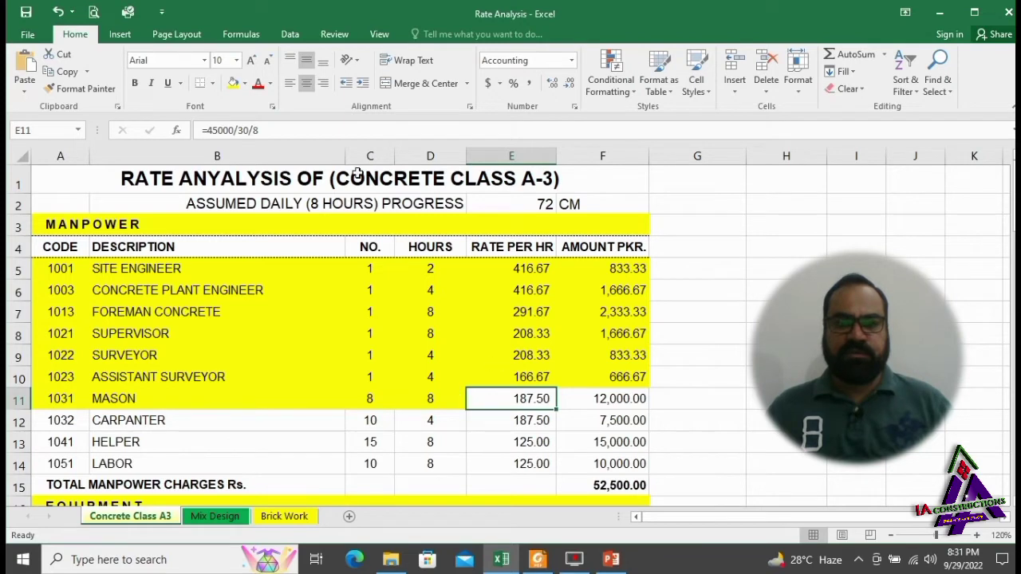
click(234, 83)
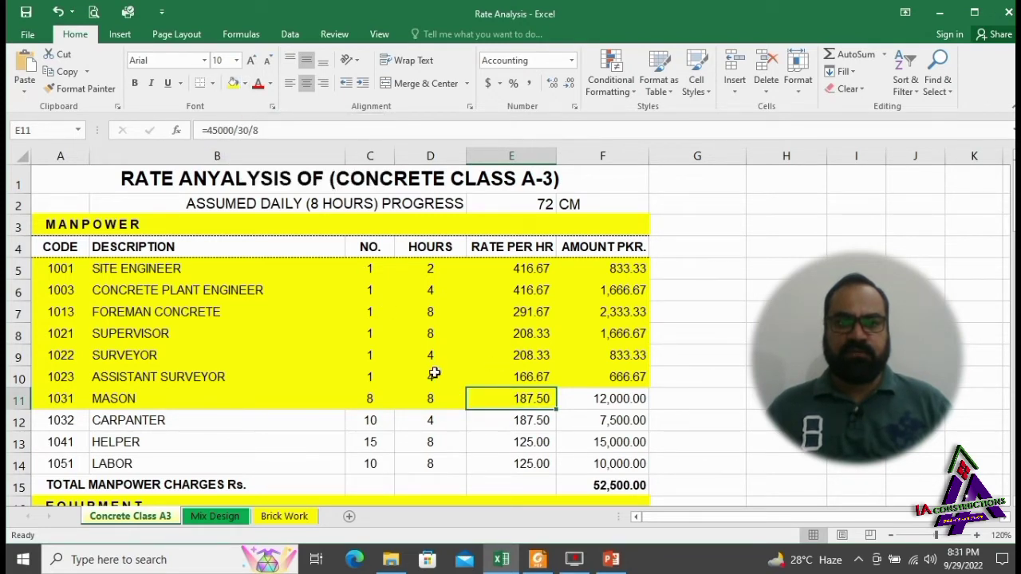
click(600, 401)
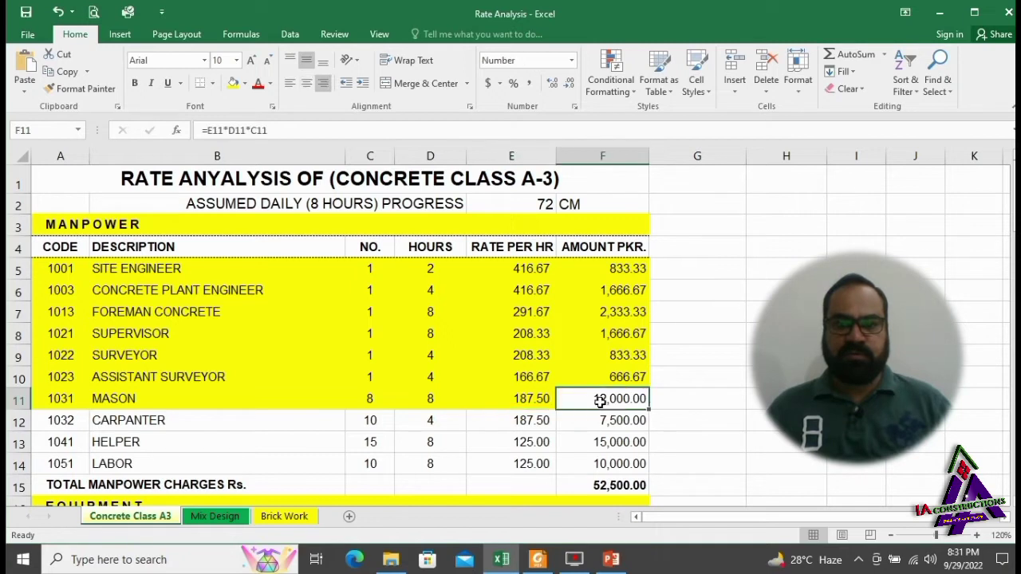
click(234, 84)
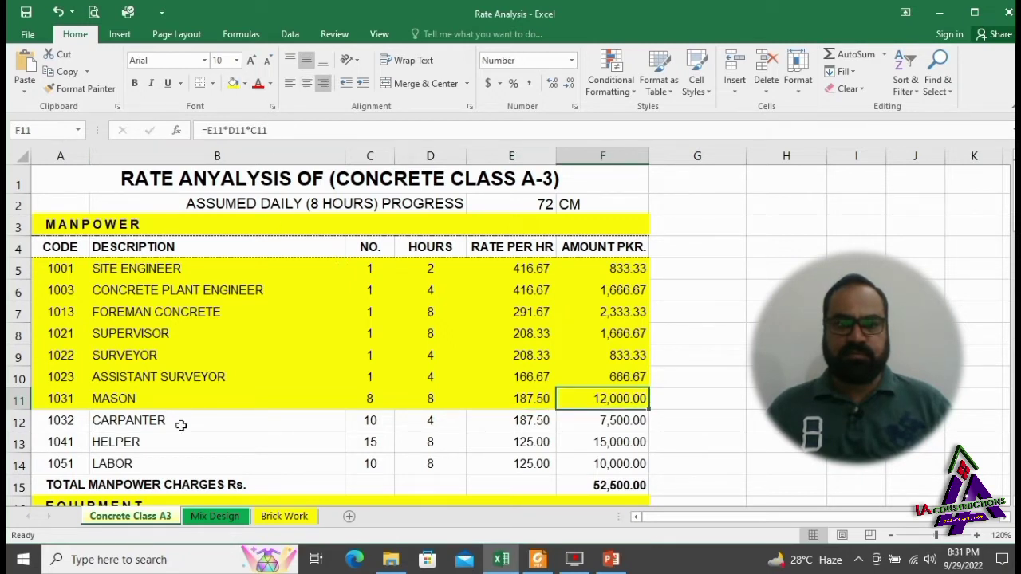
Highlight the Carpanter row in yellow from its code through its amount, cells A12 to F12
drag(64, 422, 425, 421)
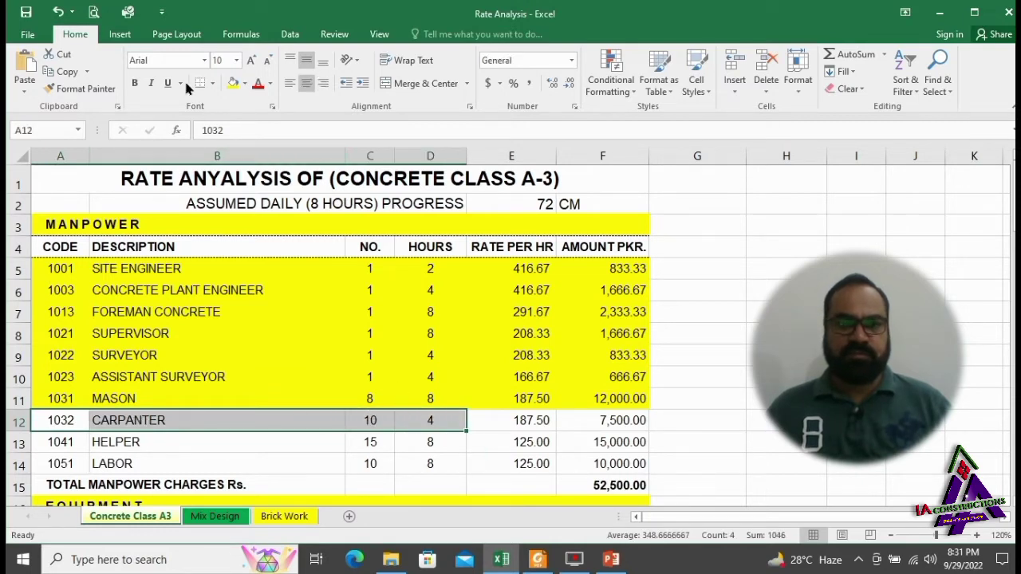
key(ctrl+z)
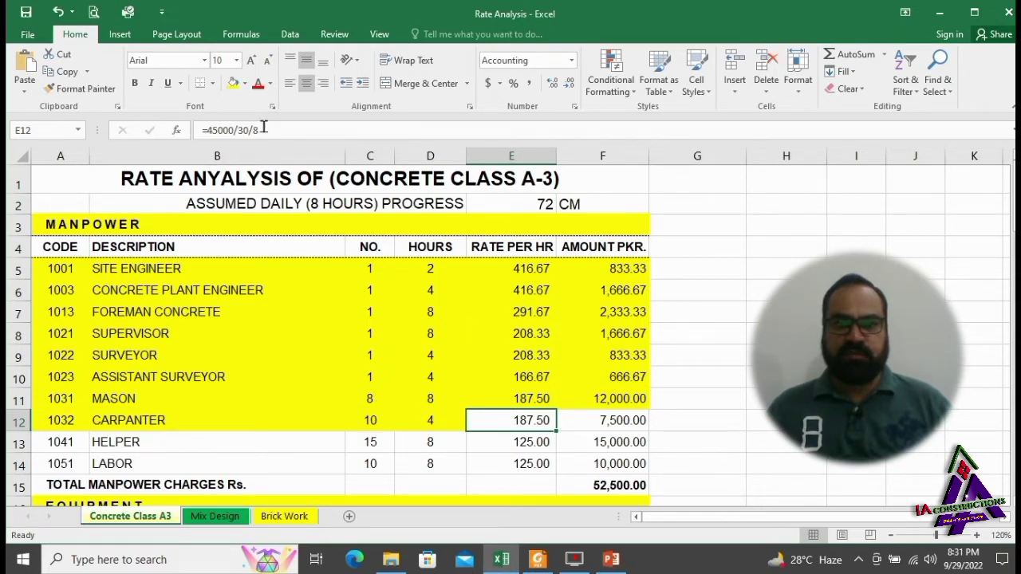
click(233, 83)
key(Right)
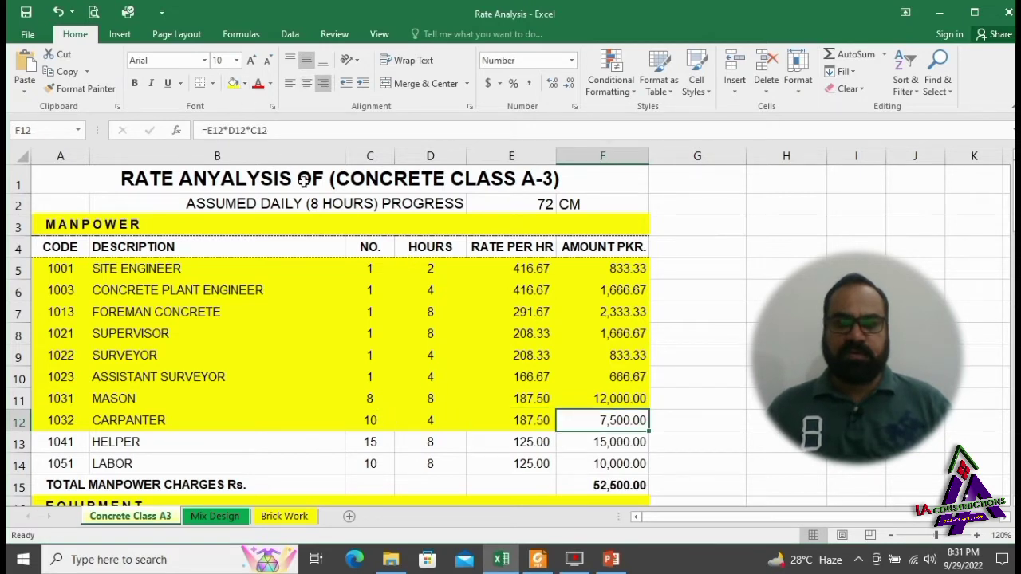
click(233, 83)
Highlight the Helper row in yellow from its code through its amount, cells A13 to F13
drag(60, 444, 406, 439)
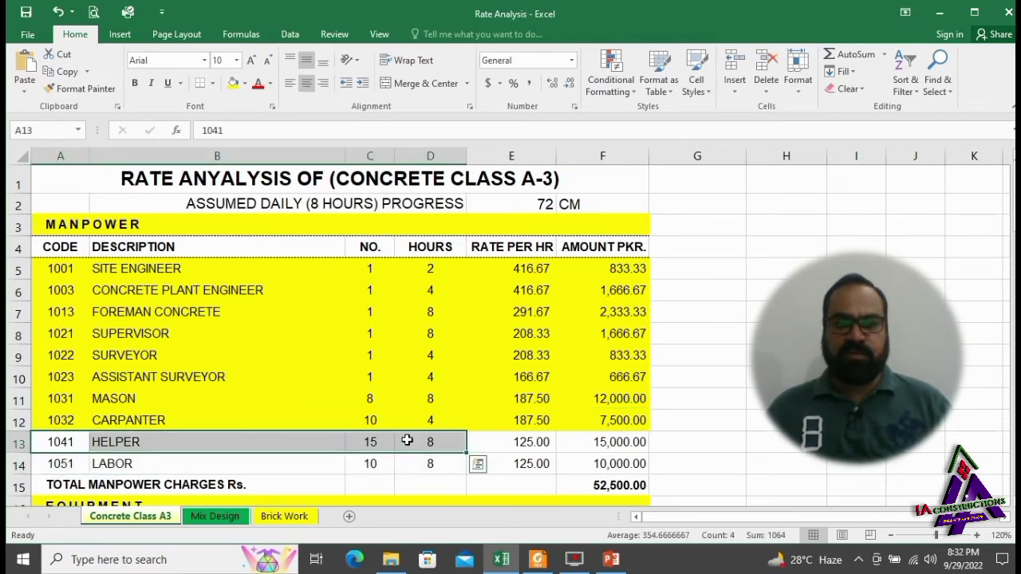
click(232, 83)
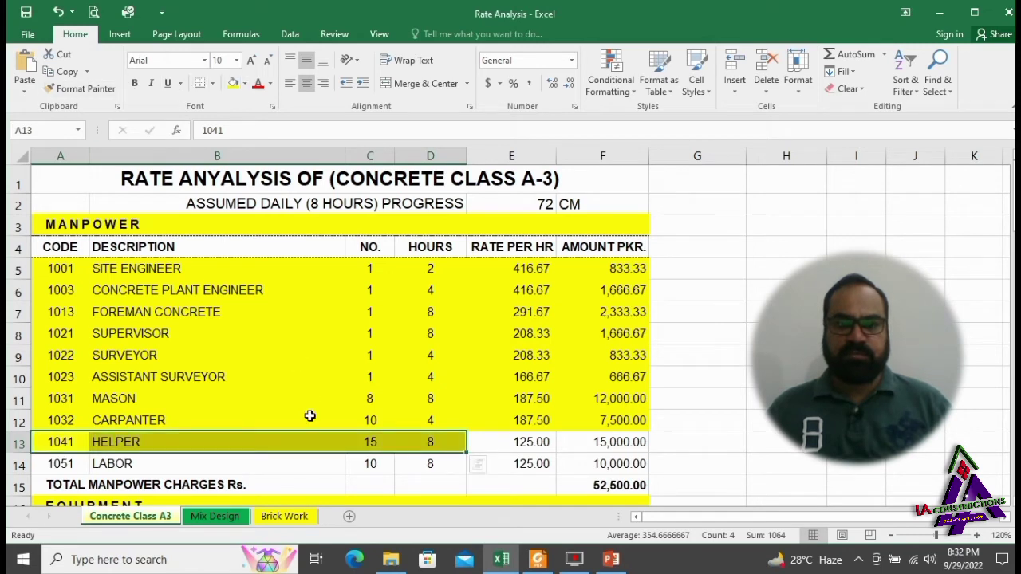
click(521, 441)
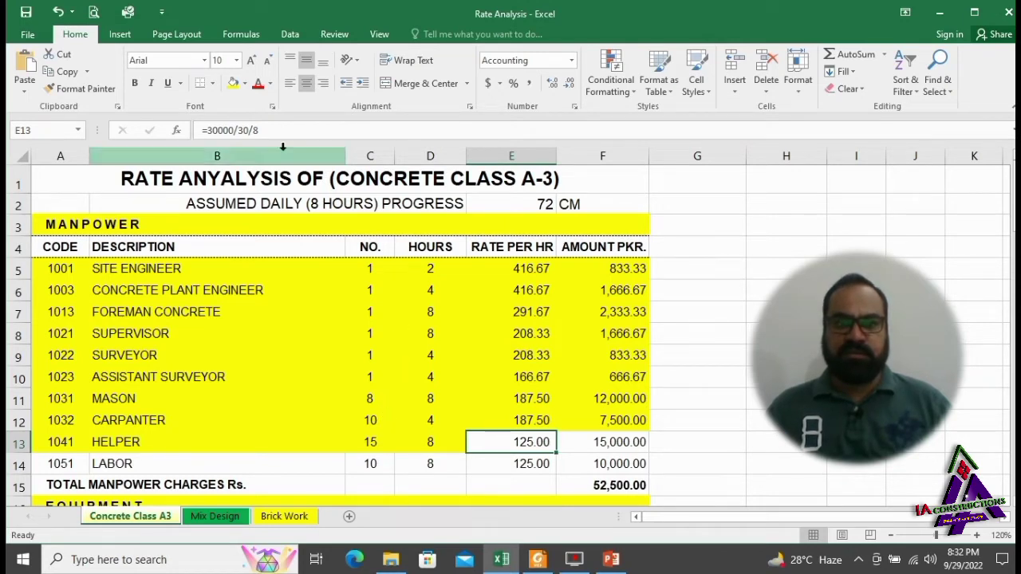
click(233, 83)
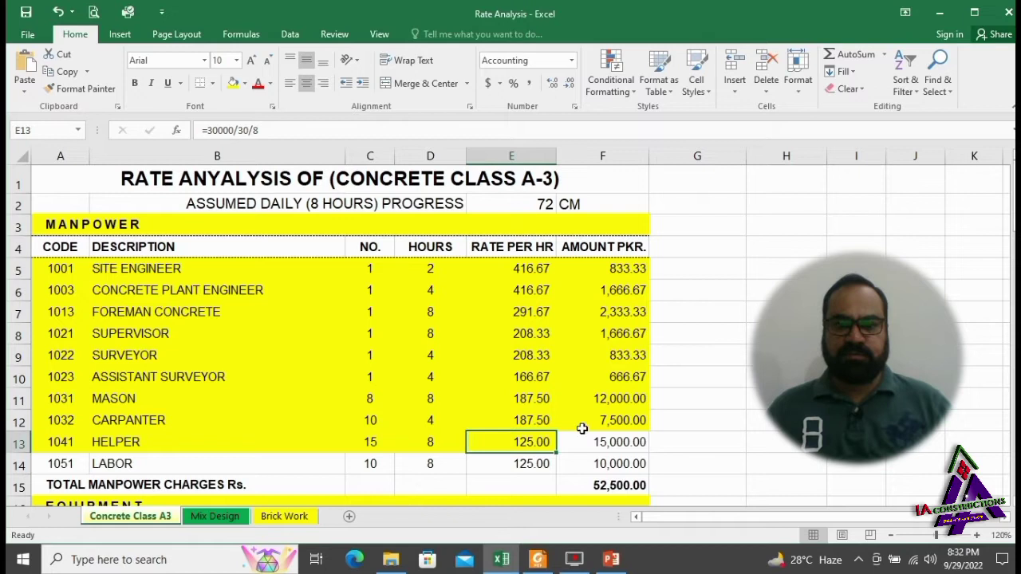
click(621, 440)
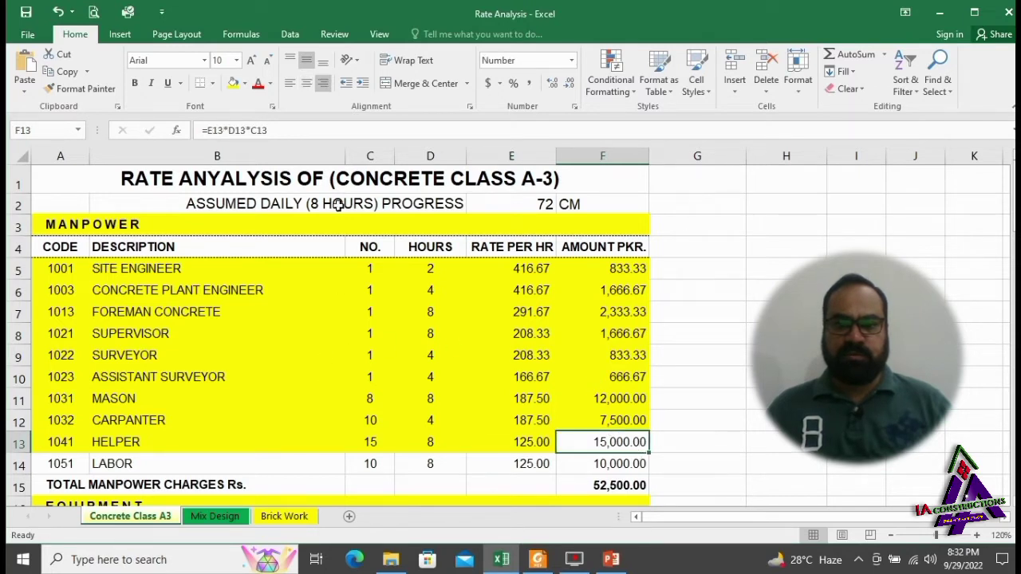
click(233, 83)
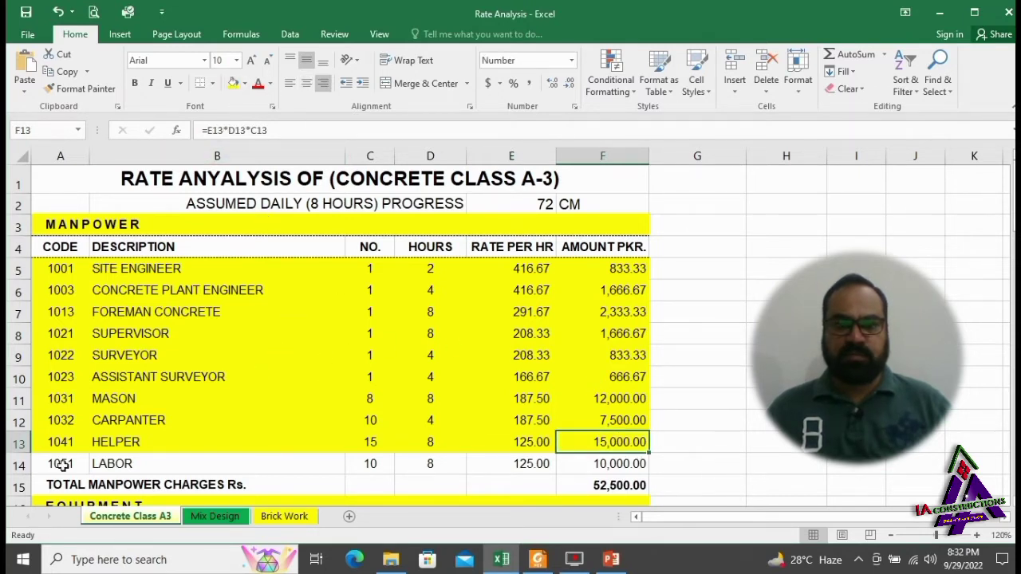
Highlight the Labor row in yellow from its code through its amount, cells A14 to F14
drag(62, 463, 424, 469)
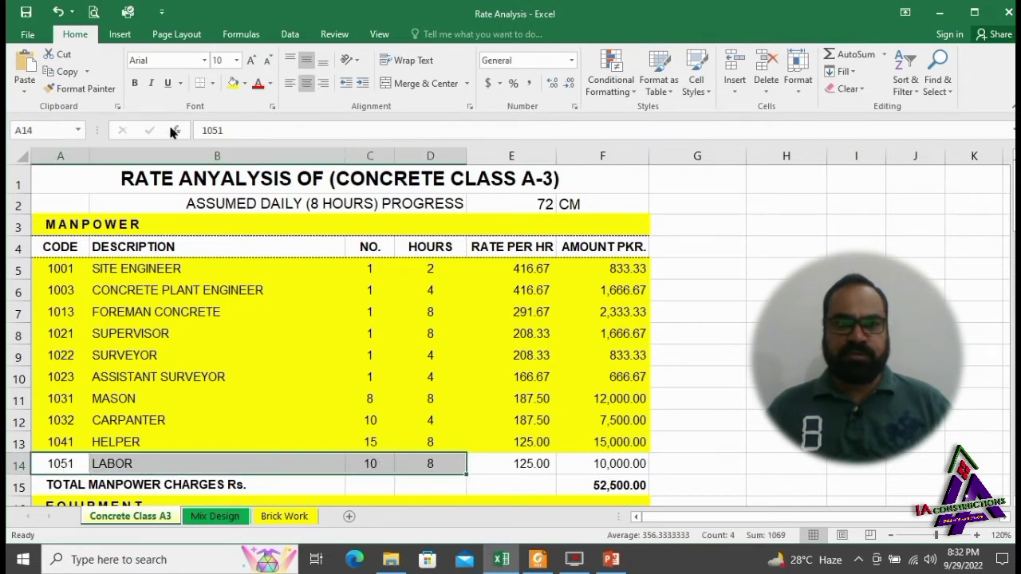
click(232, 83)
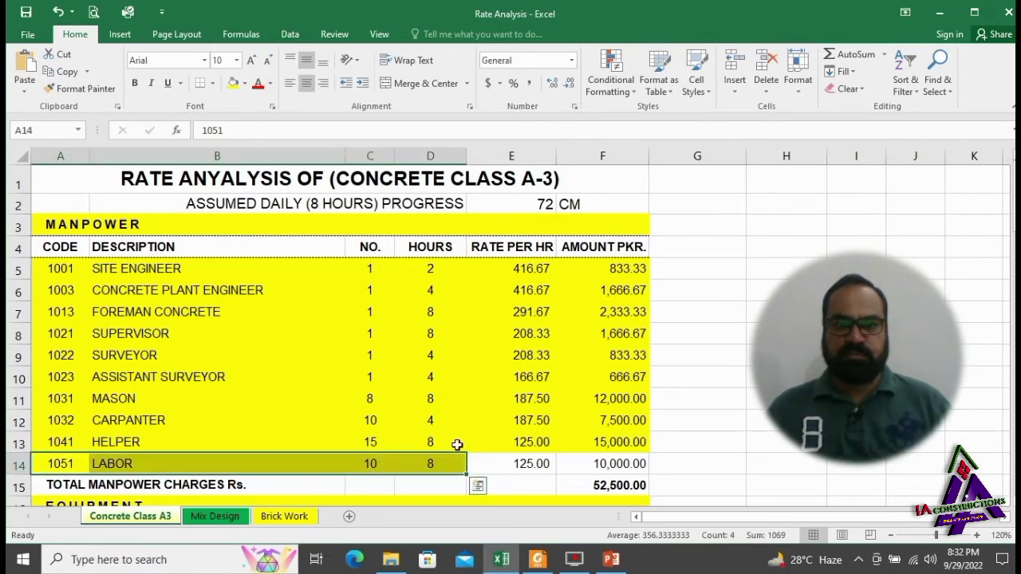
click(528, 463)
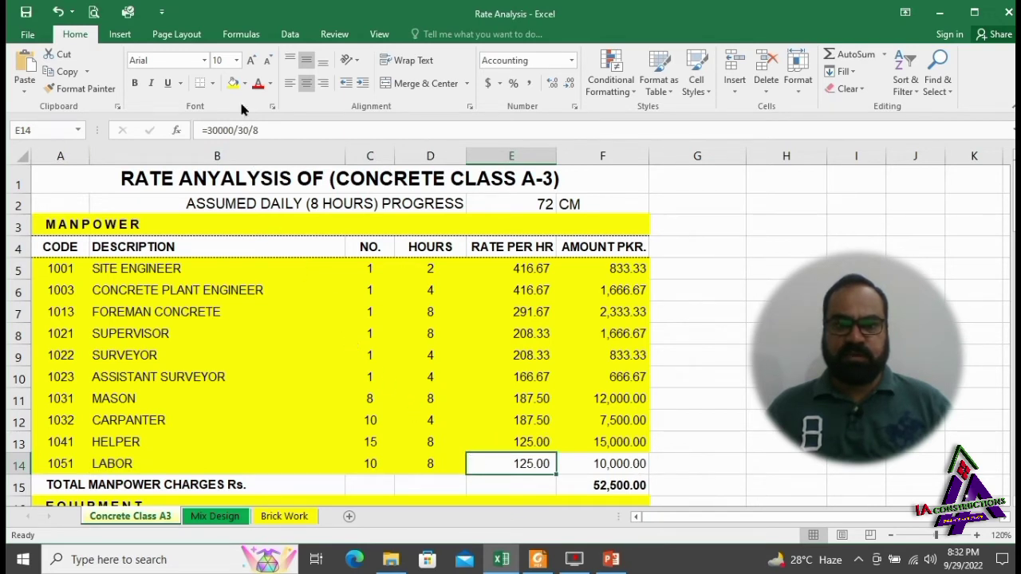
click(232, 83)
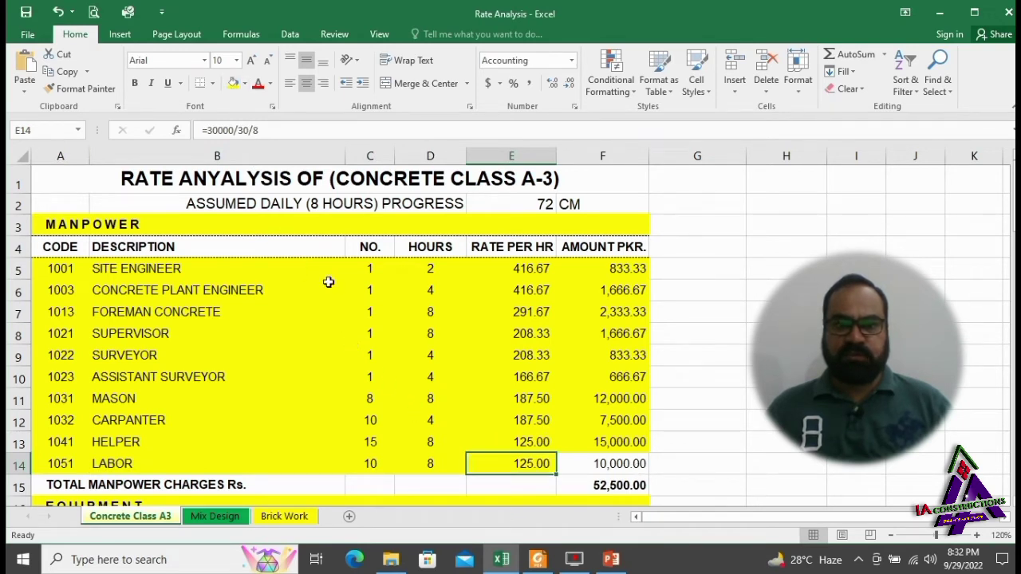
click(604, 463)
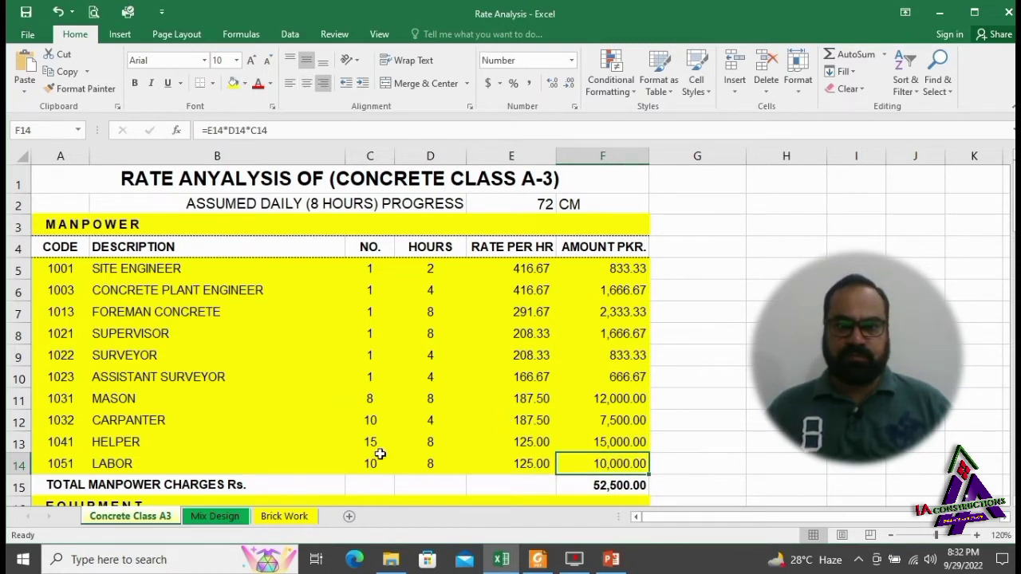
Review the Labor hours, the Carpanter hourly rate formula and the total manpower charges formula in F15
click(428, 464)
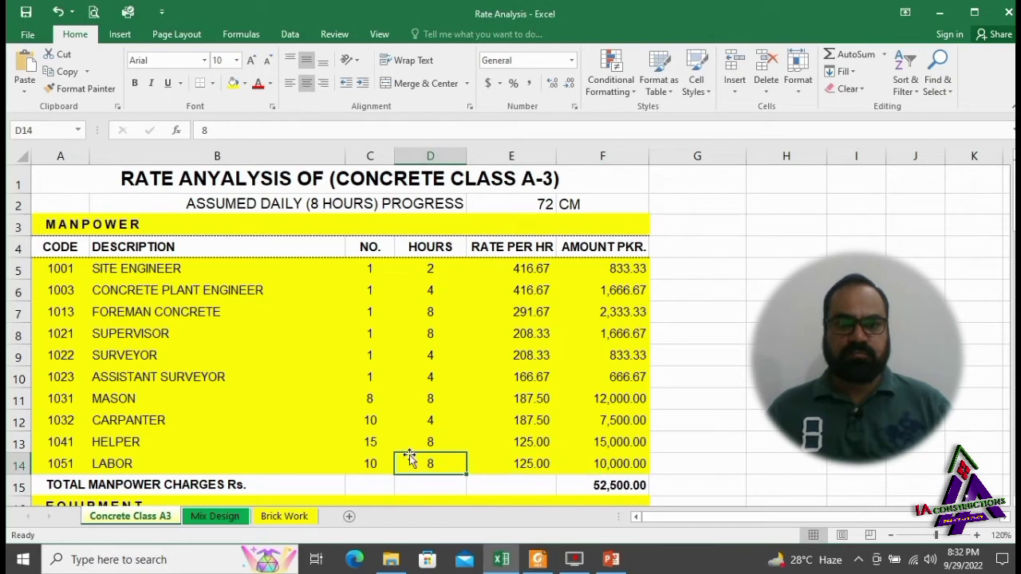
key(Up)
key(Up)
key(Right)
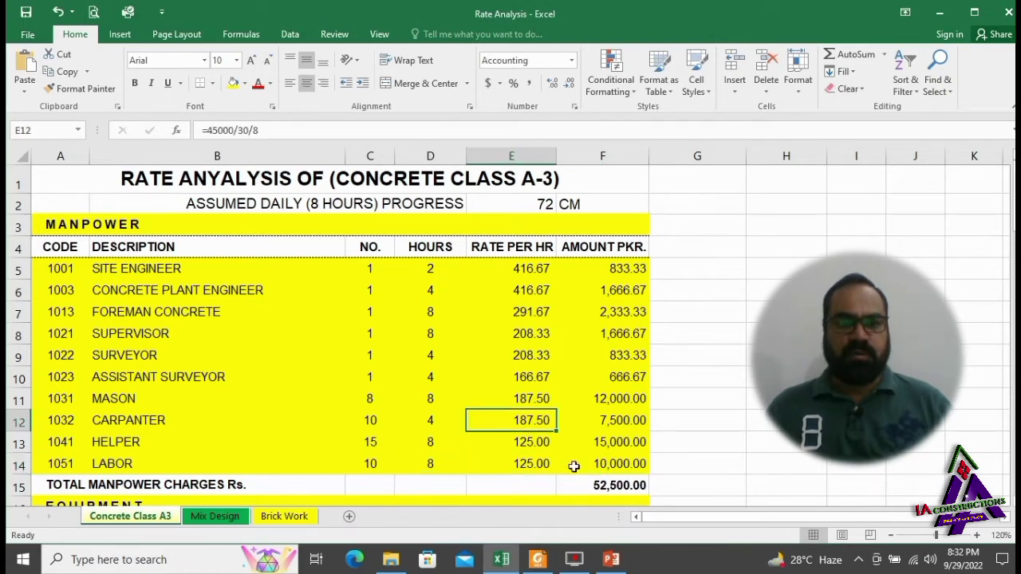
click(615, 489)
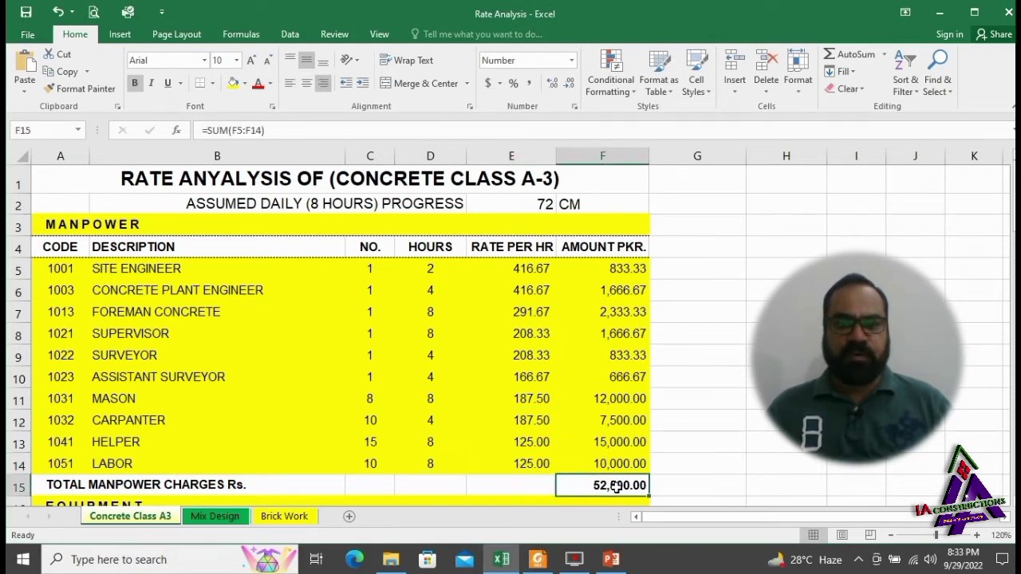
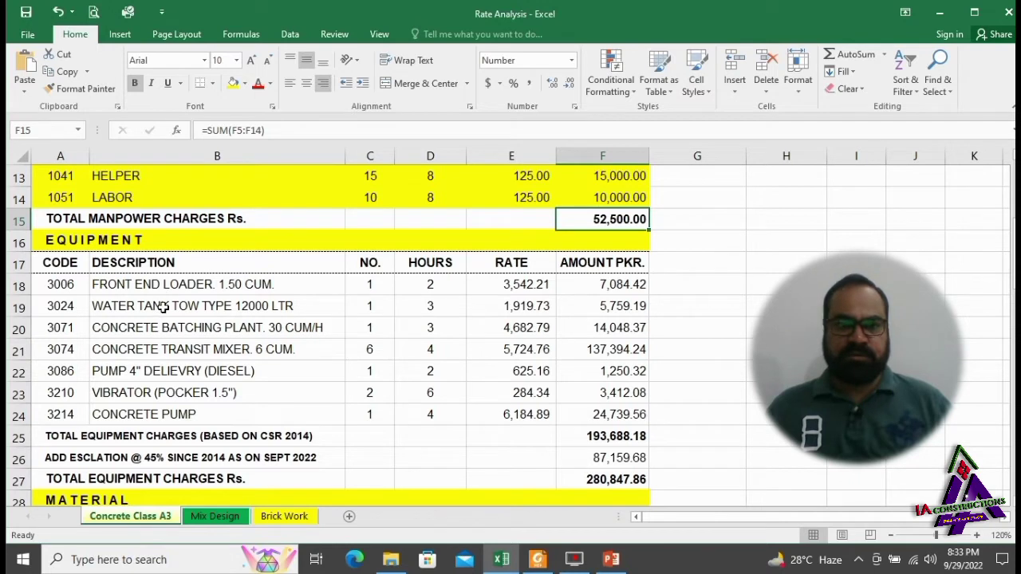
Highlight the Front End Loader row of the Equipment section in yellow from its code through its hours, cells A18 to D18
click(168, 285)
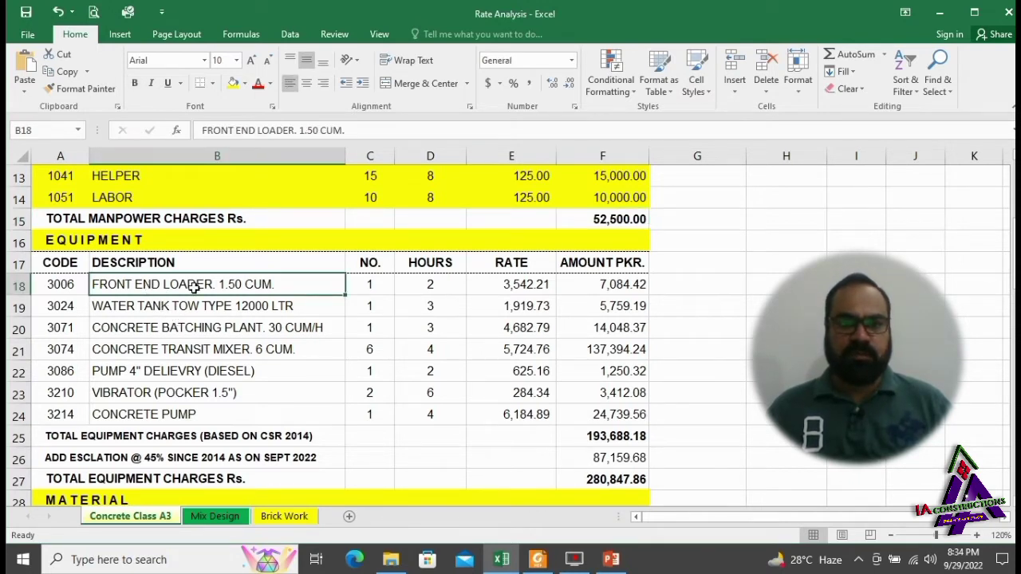
click(66, 284)
drag(66, 284, 439, 285)
click(233, 85)
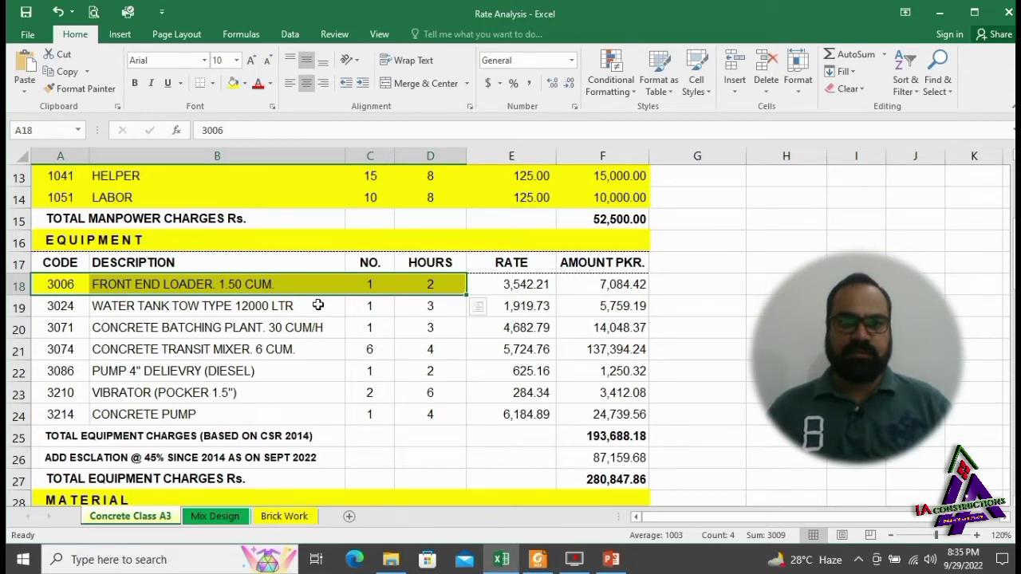
click(319, 286)
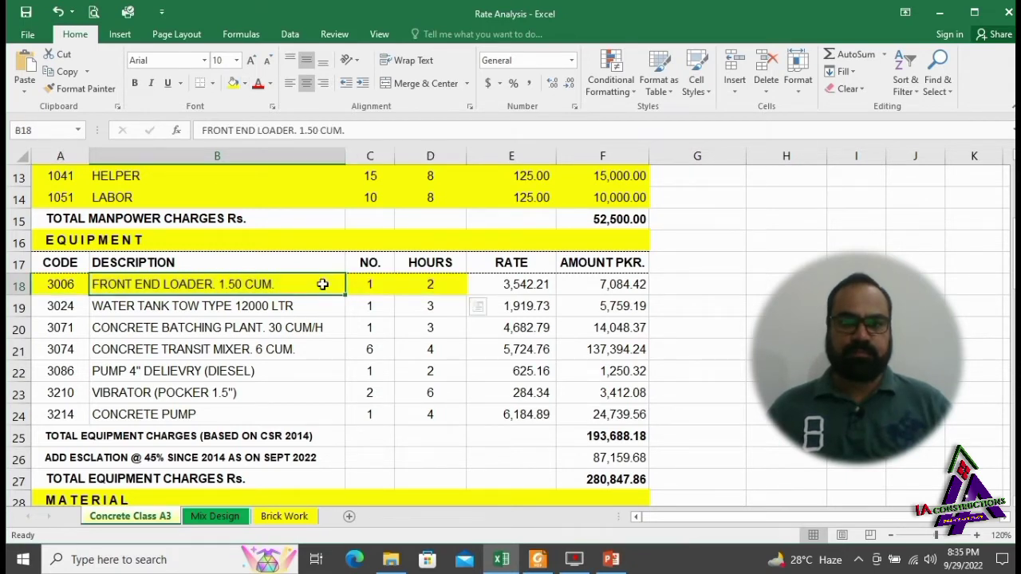
click(398, 284)
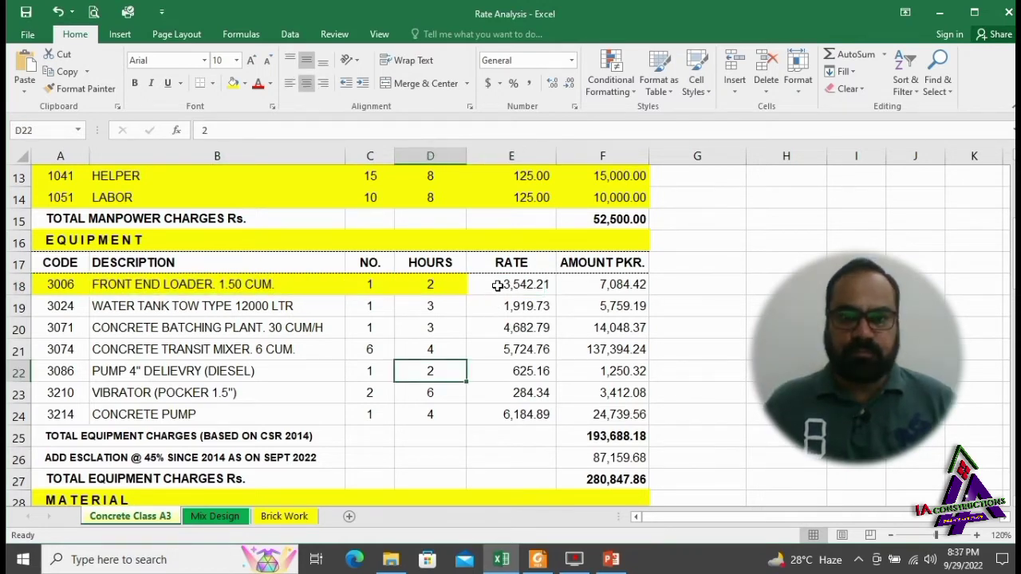
Highlight all equipment rates in yellow, cells E18 to E24, and switch to CSR-2014-Punjab.pdf in Foxit Reader
drag(497, 286, 497, 414)
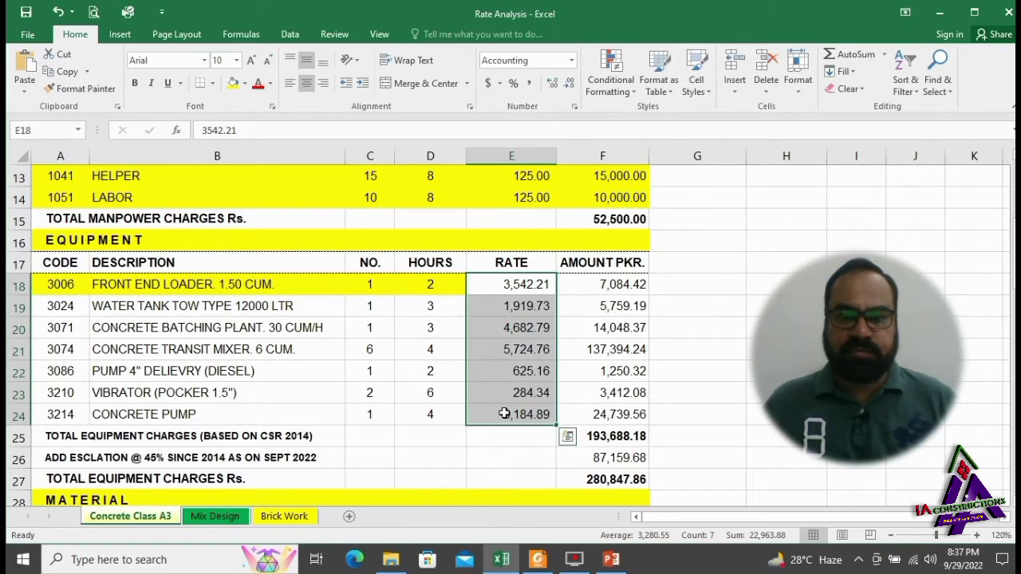
click(233, 83)
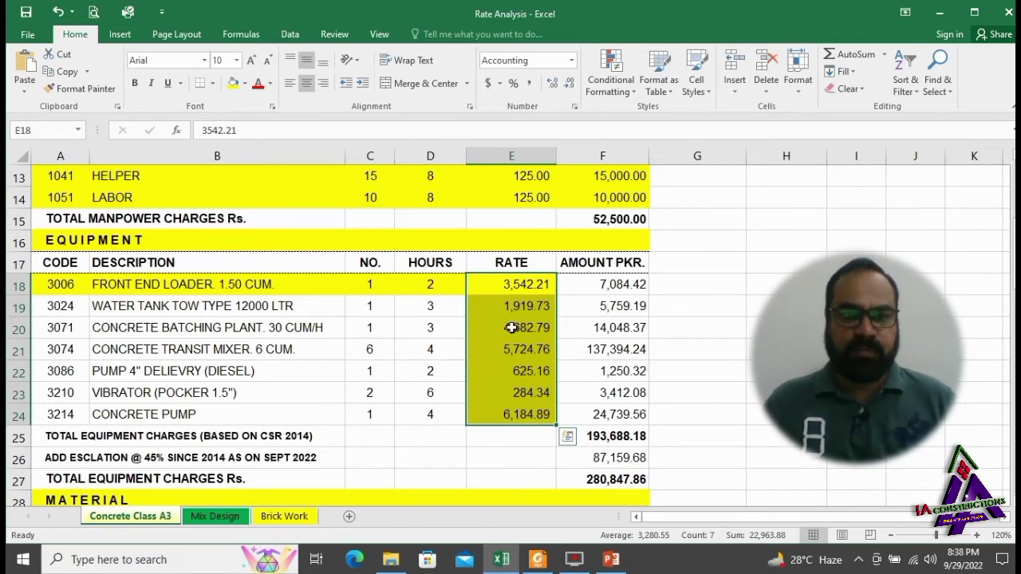
key(alt+Tab)
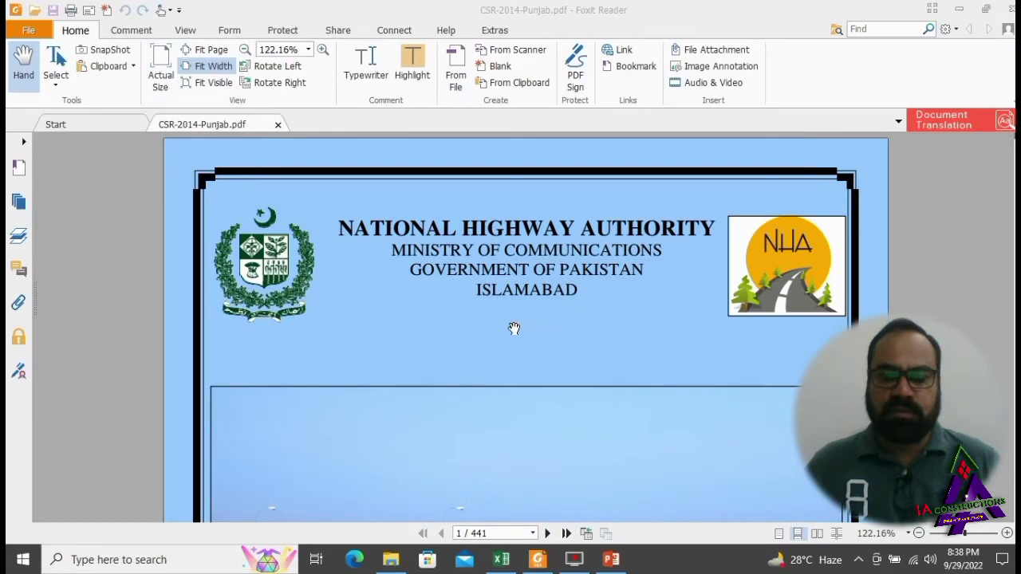
Look up equipment code 3006, the 1.50 CUM. Front End Loader, in the CSR document and review its owning, operating and total hourly costs
scroll(513, 328, down, 5)
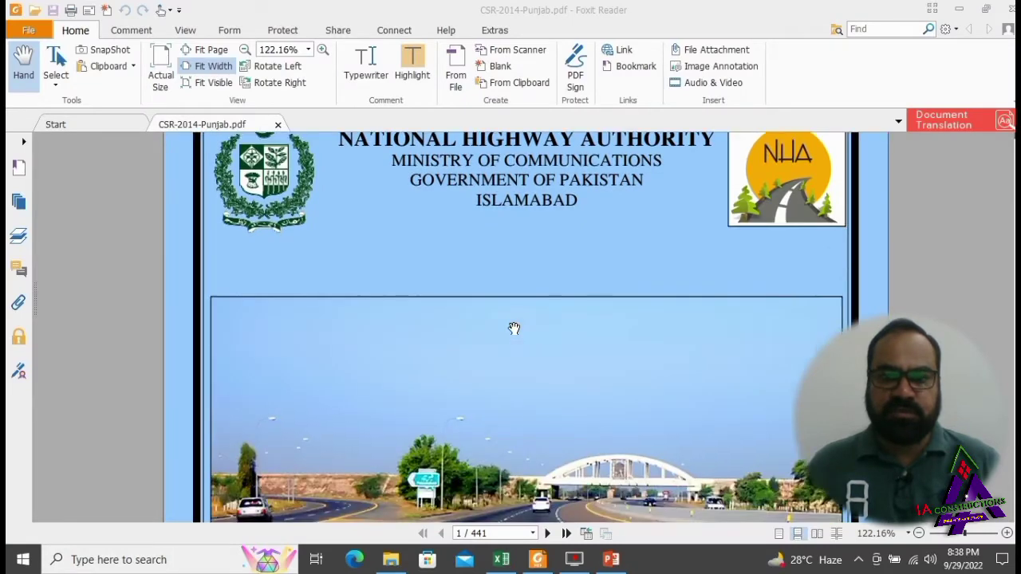
scroll(514, 329, down, 4)
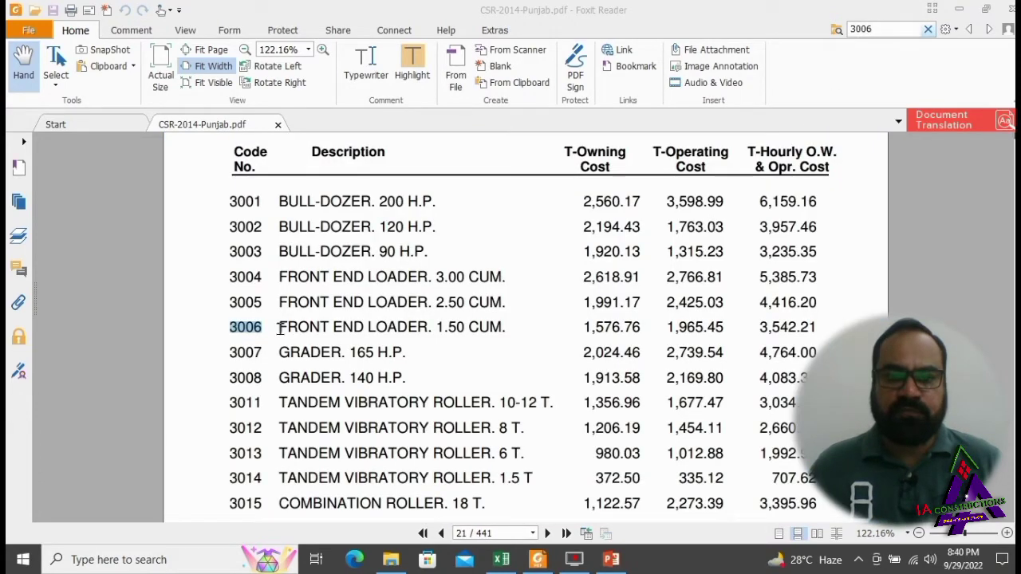
drag(283, 327, 521, 328)
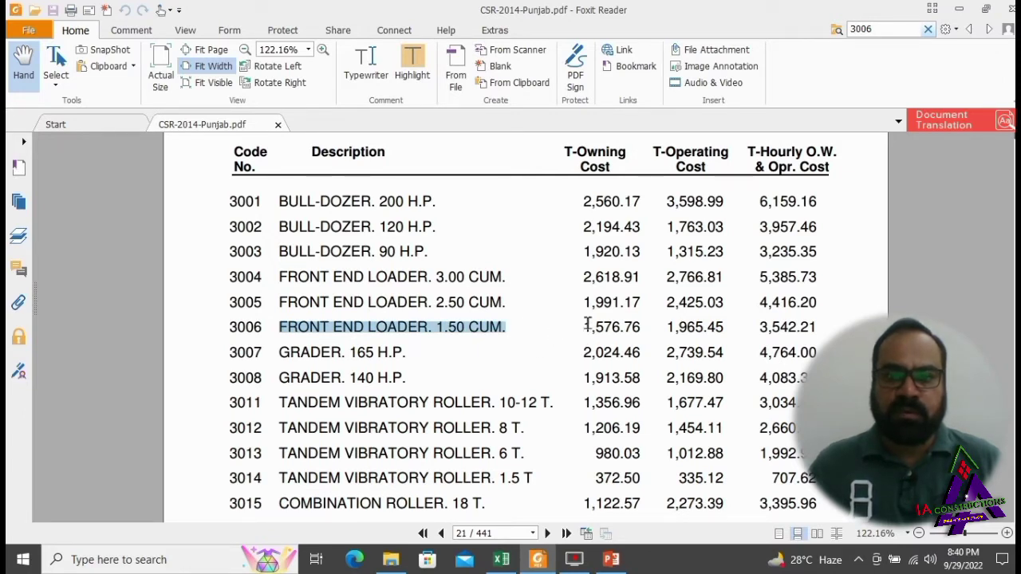
drag(585, 325, 649, 329)
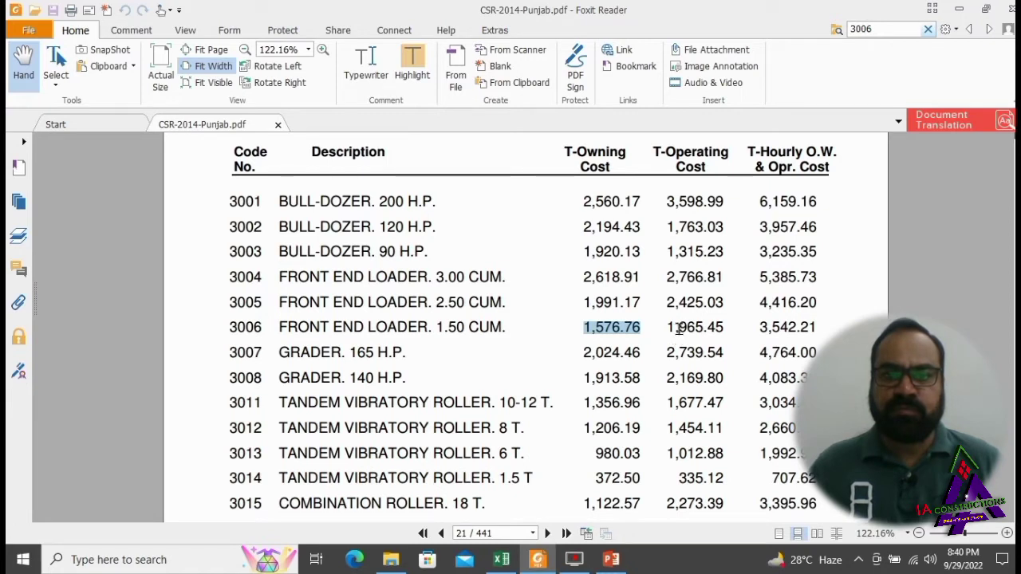
click(664, 329)
drag(671, 330, 722, 329)
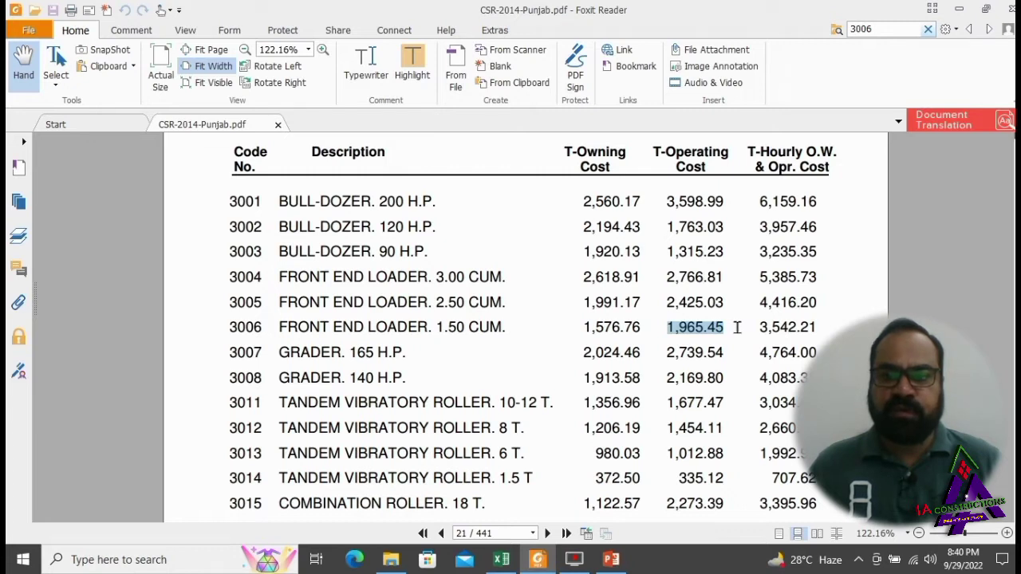
click(758, 329)
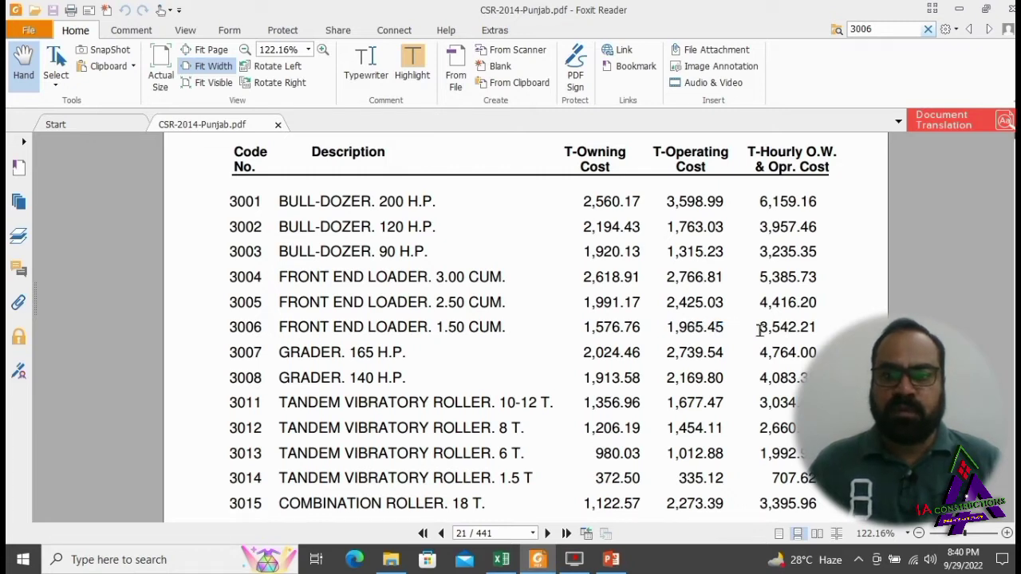
drag(759, 330, 820, 330)
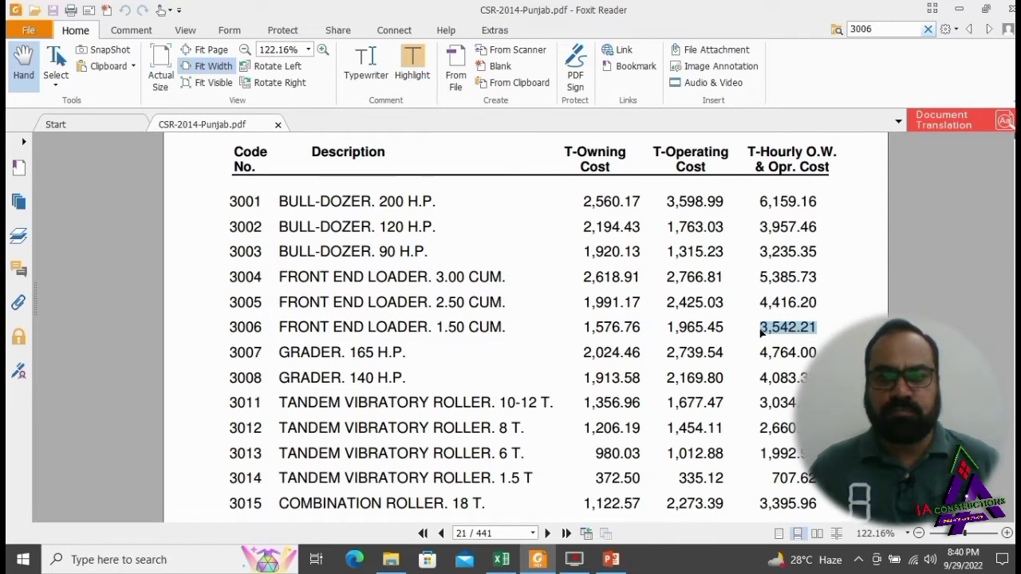
Switch back to the Rate Analysis workbook in Excel and highlight the Front End Loader amount F18 and Water Tank cells A19 to D19 and F19 in yellow
key(alt+Tab)
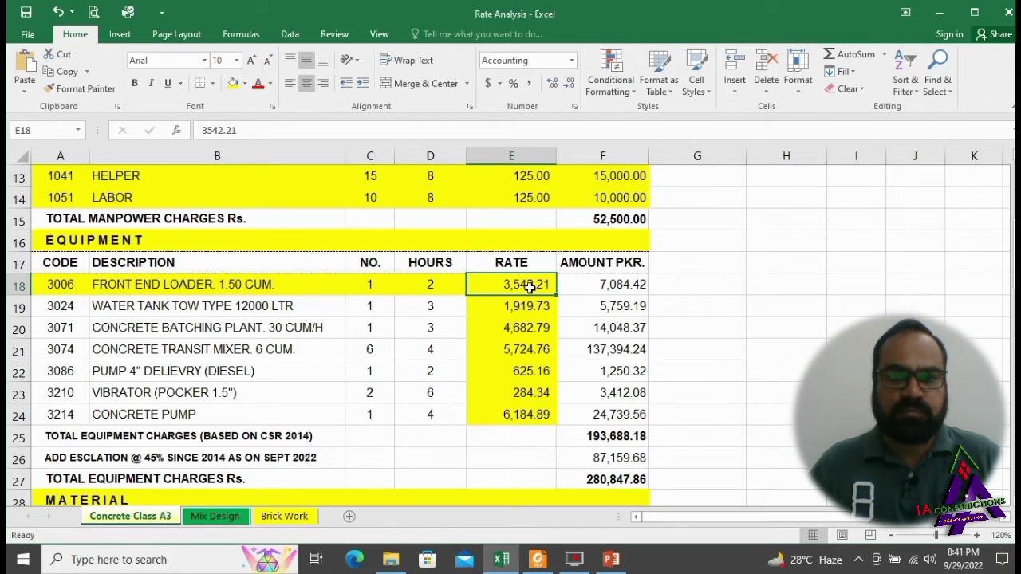
key(Right)
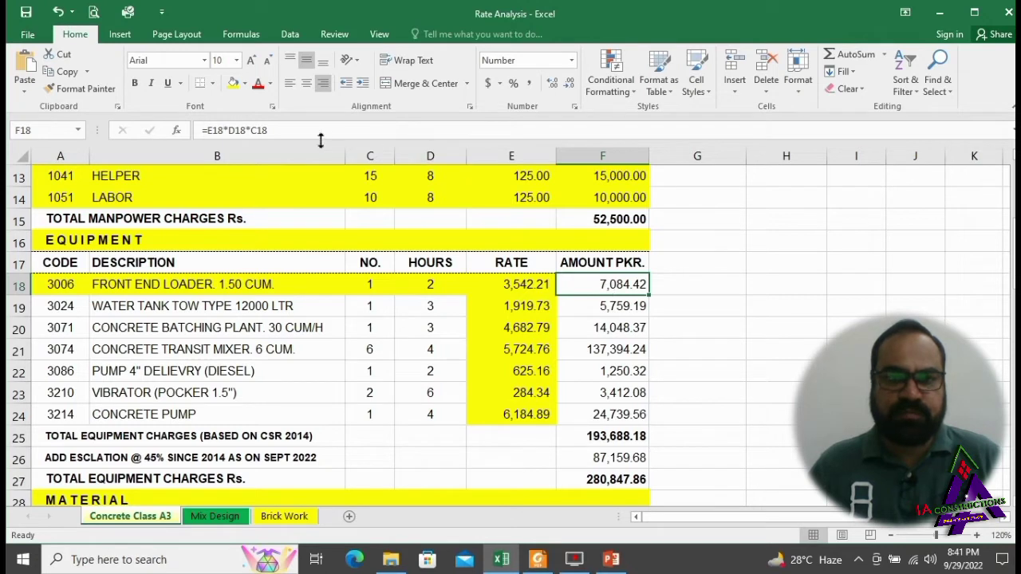
click(216, 309)
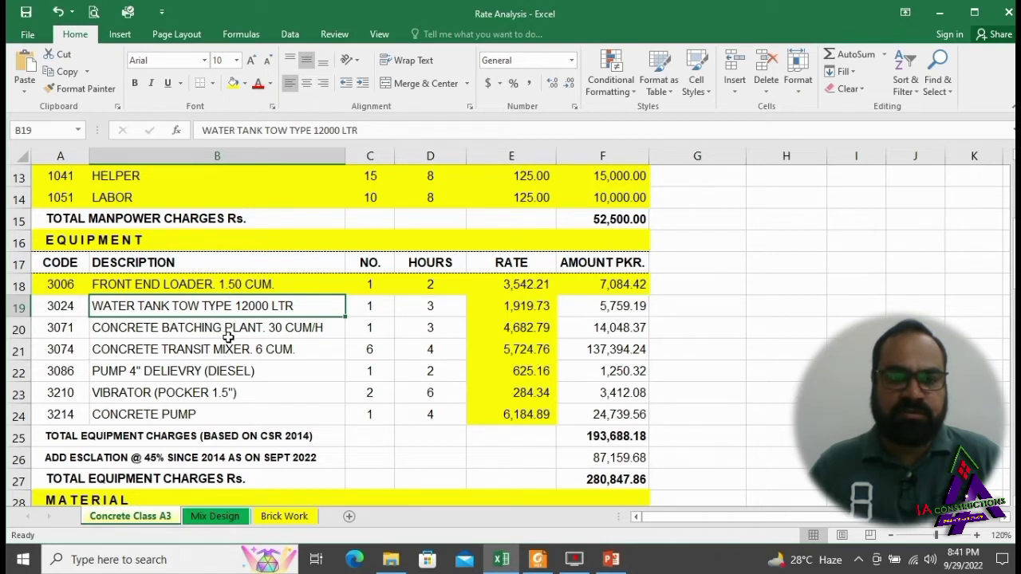
drag(449, 306, 50, 310)
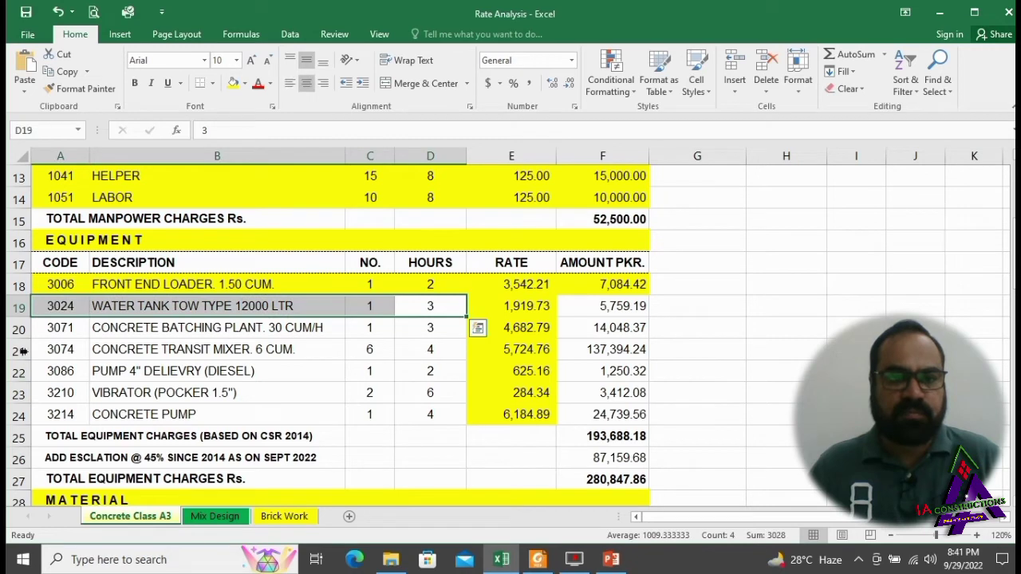
click(232, 88)
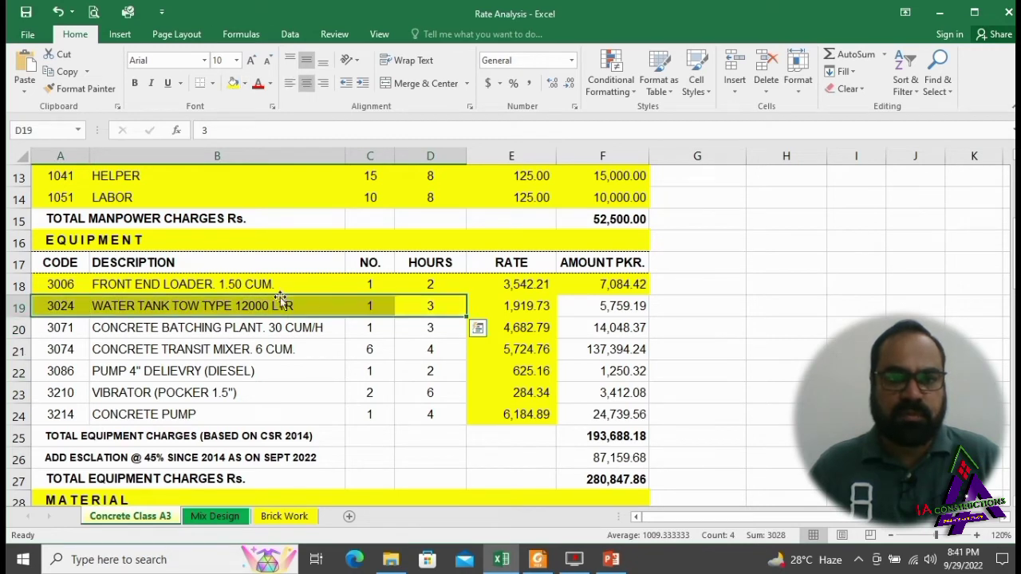
click(490, 302)
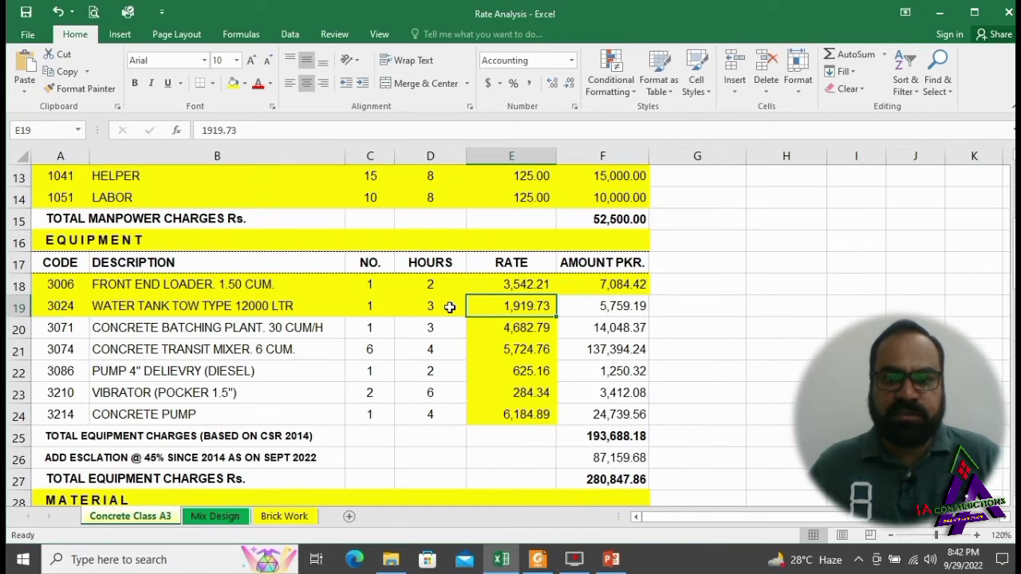
click(607, 311)
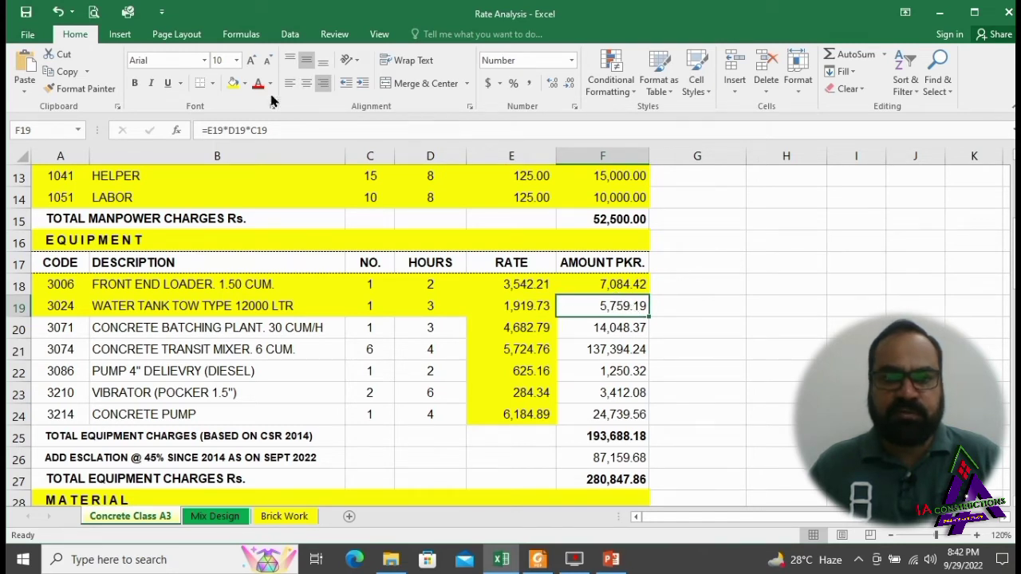
click(233, 83)
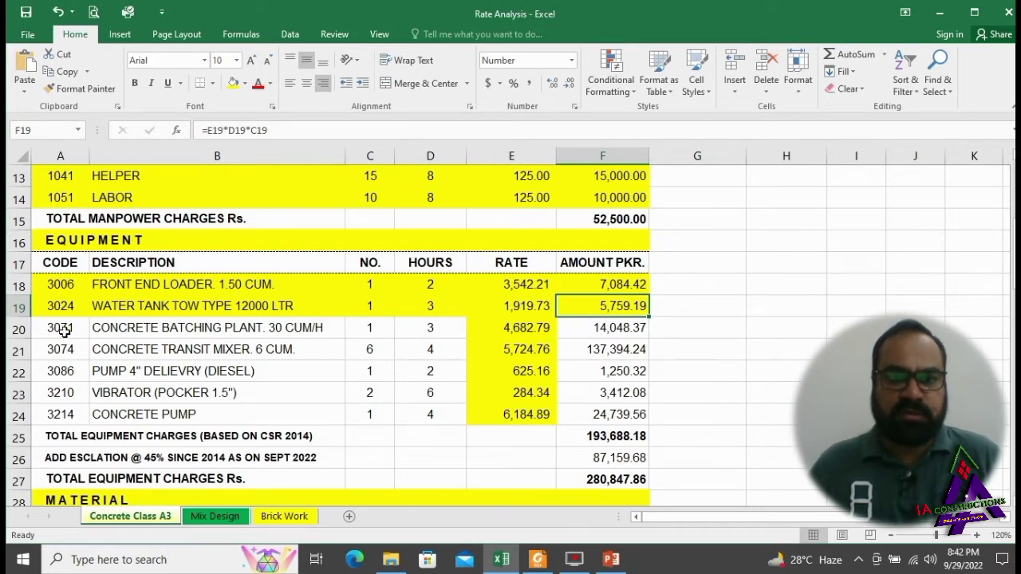
Highlight the Concrete Batching Plant code through hours, cells A20 to D20, and its amount in F20 in yellow
drag(62, 333, 421, 328)
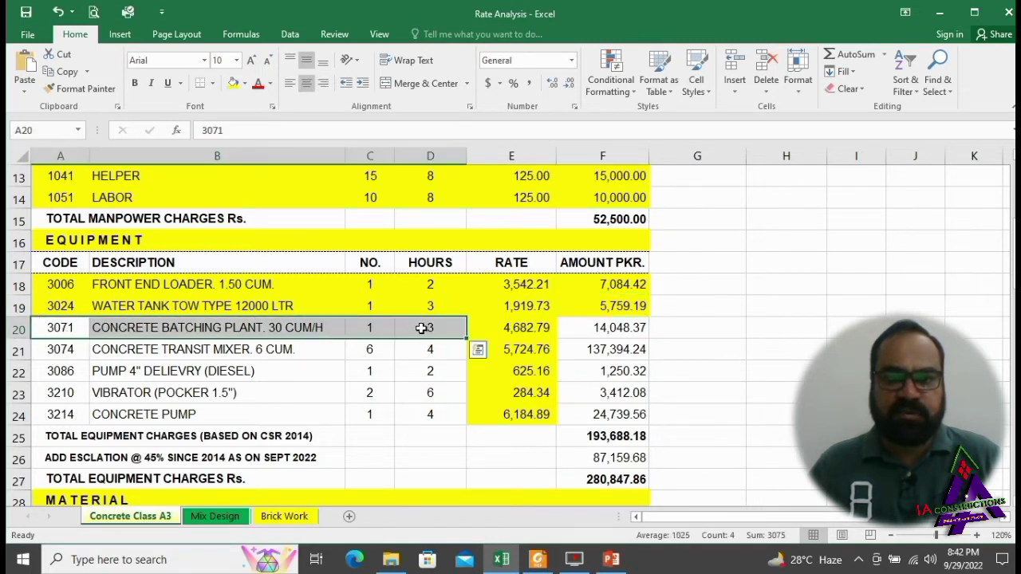
click(233, 83)
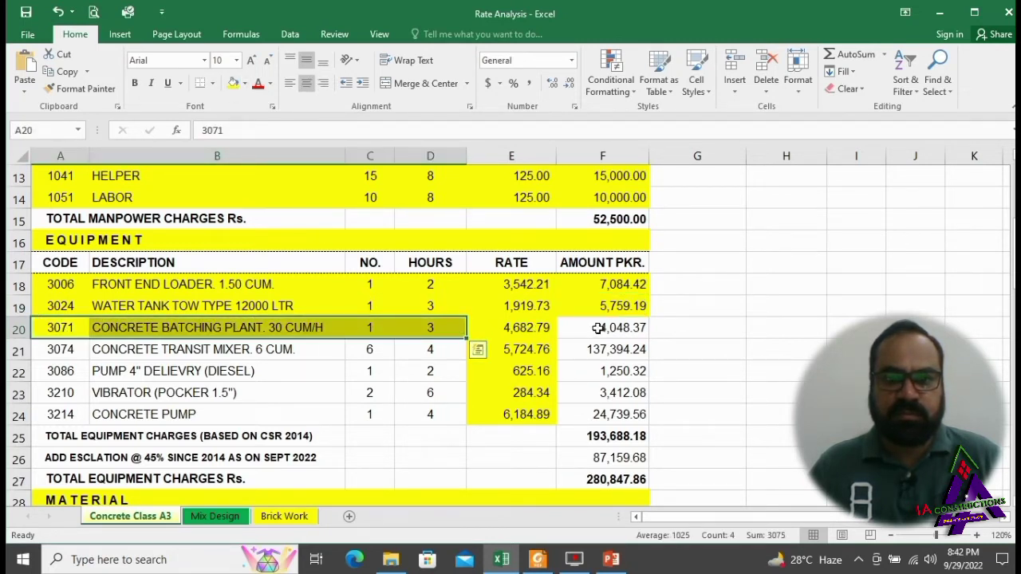
click(547, 331)
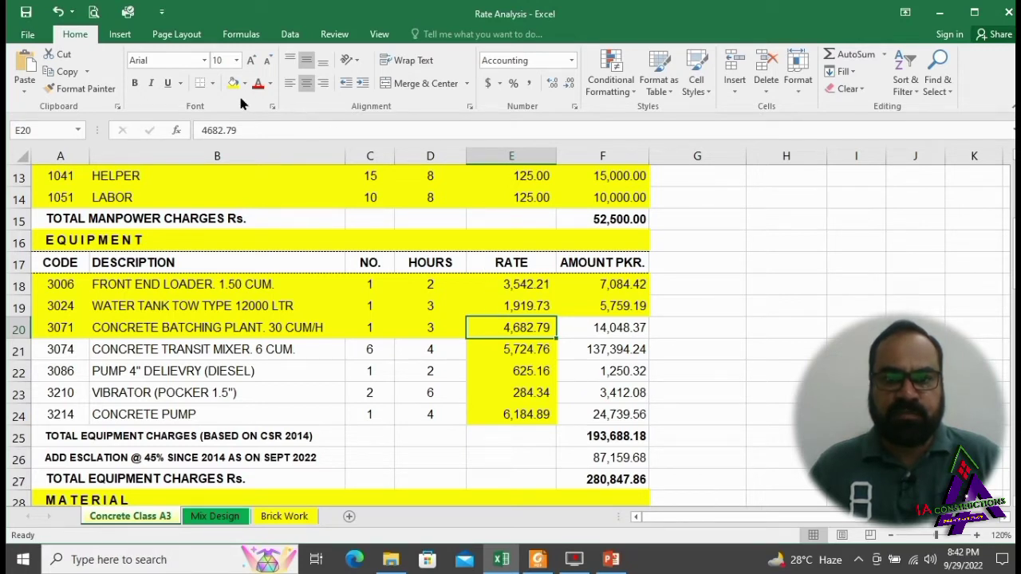
click(597, 327)
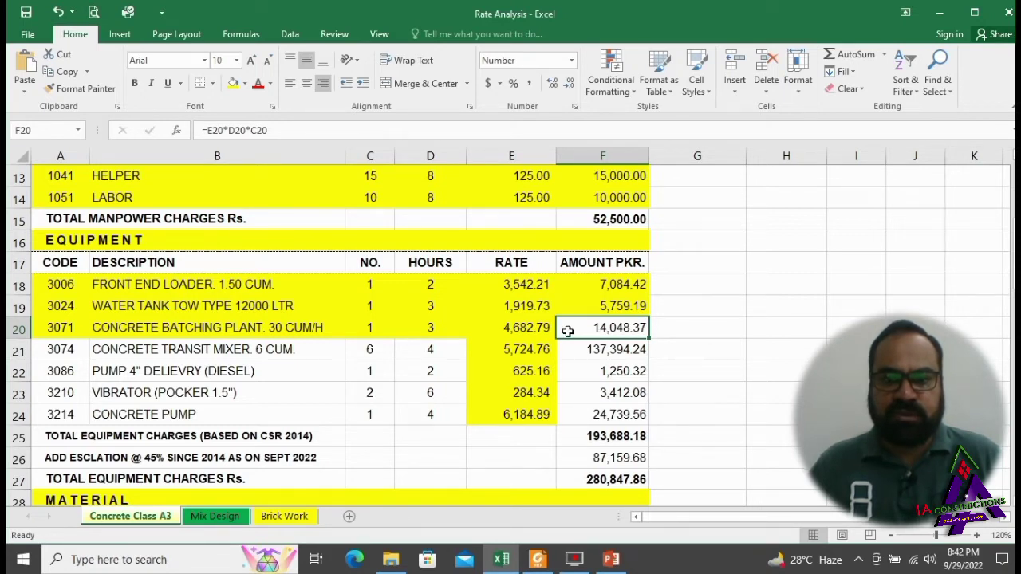
click(233, 84)
Highlight the Concrete Transit Mixer code through hours, cells A21 to D21, and its amount in F21 in yellow
click(128, 371)
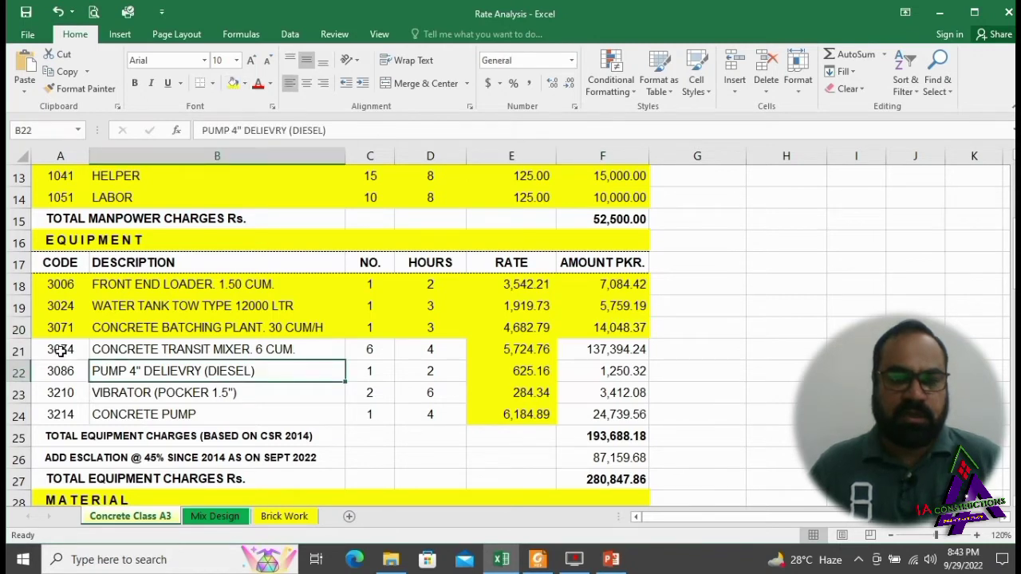
click(61, 351)
drag(61, 351, 424, 348)
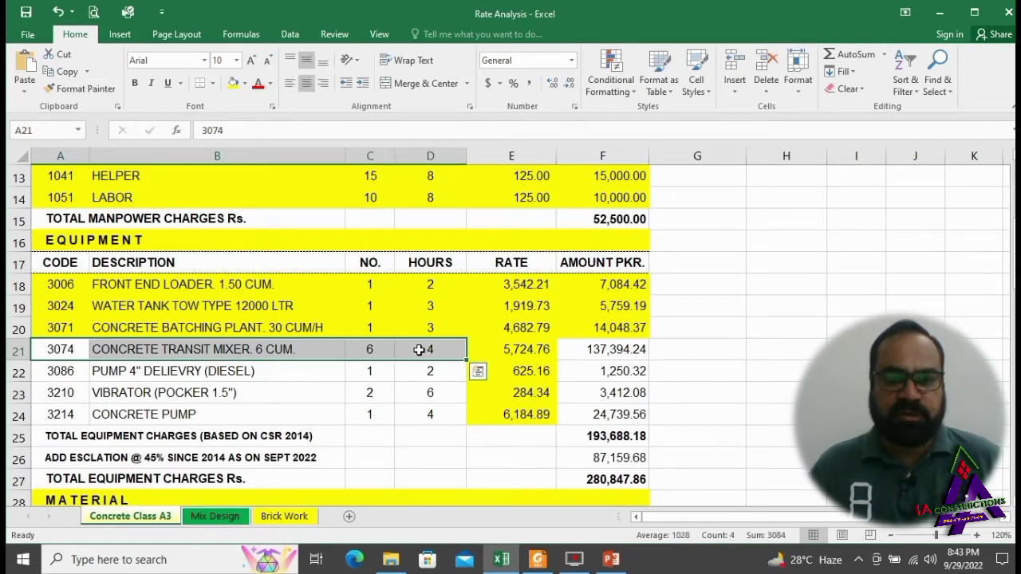
click(233, 83)
click(479, 353)
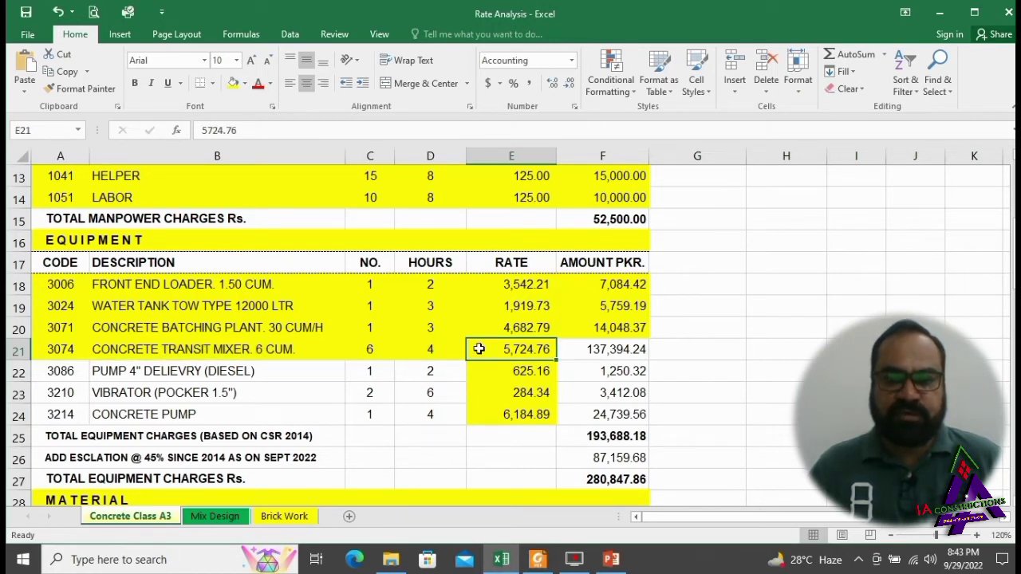
key(Right)
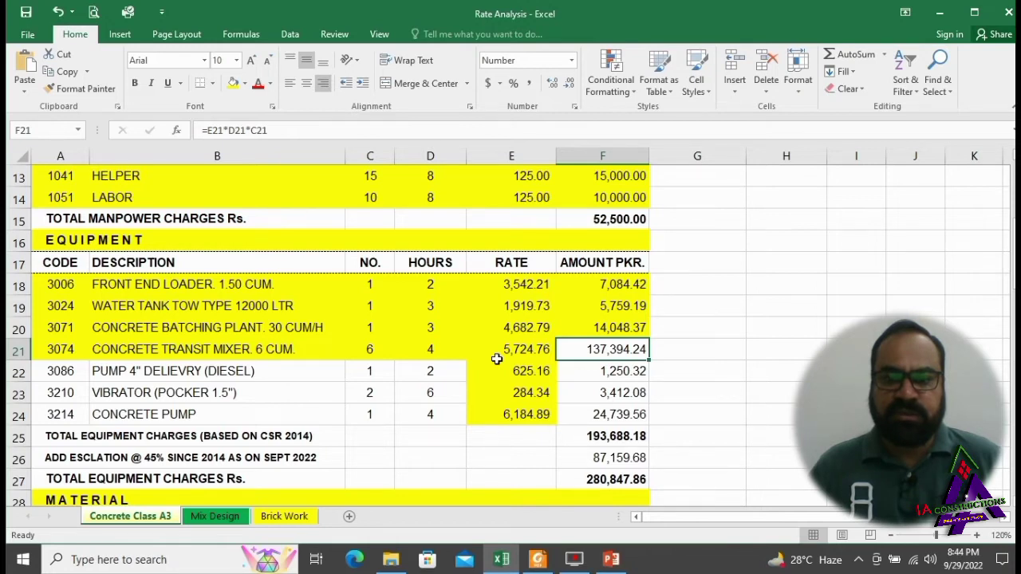
click(232, 84)
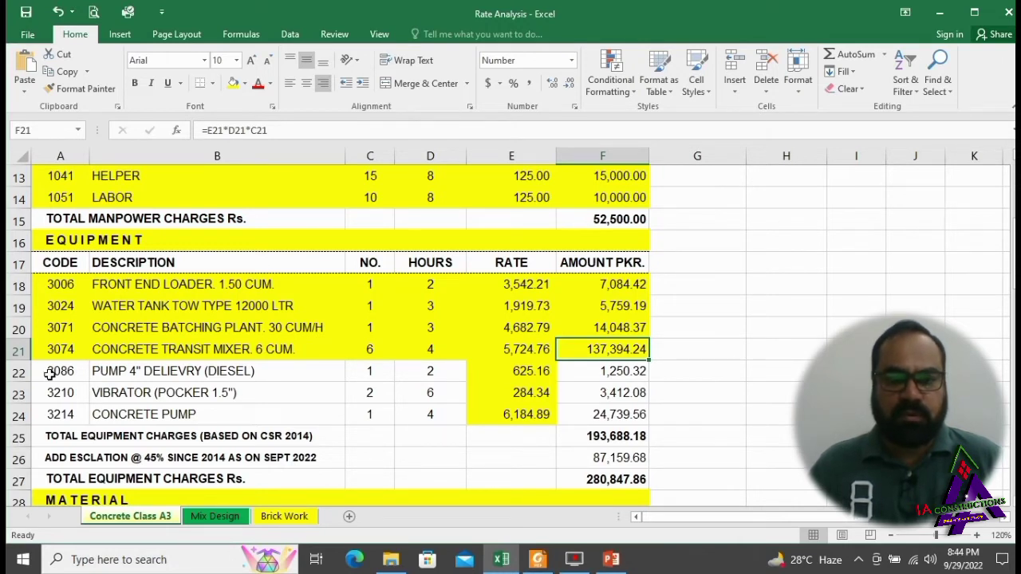
Highlight the diesel 4" delivery pump's code through hours, cells A22 to D22, and its amount in F22 in yellow
drag(50, 374, 413, 370)
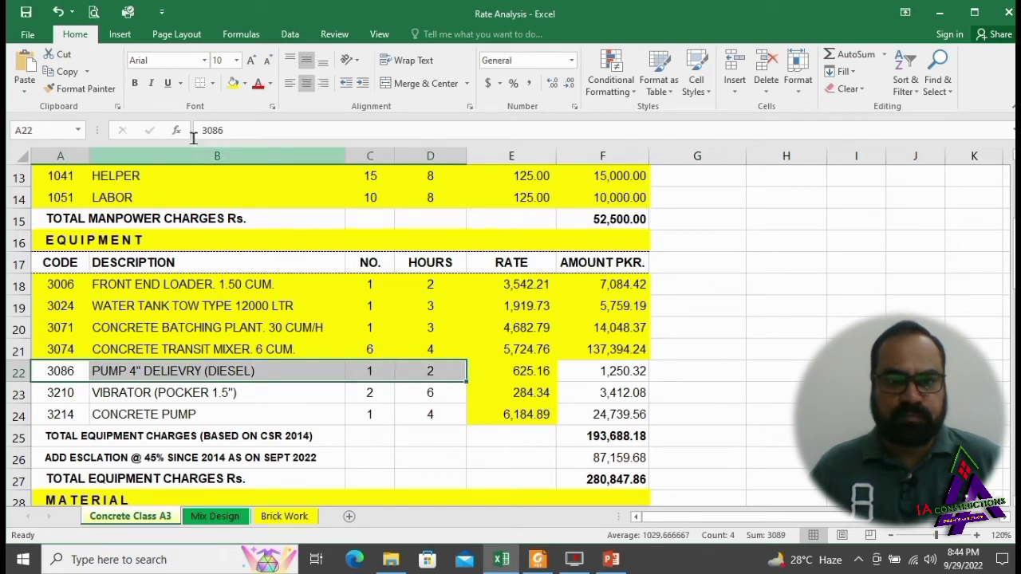
click(233, 83)
click(478, 373)
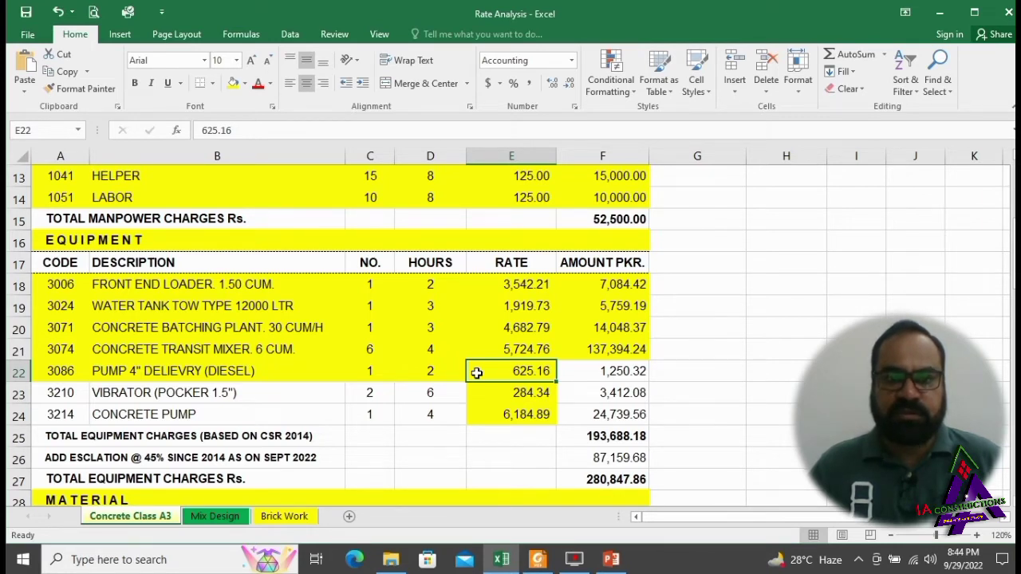
click(611, 381)
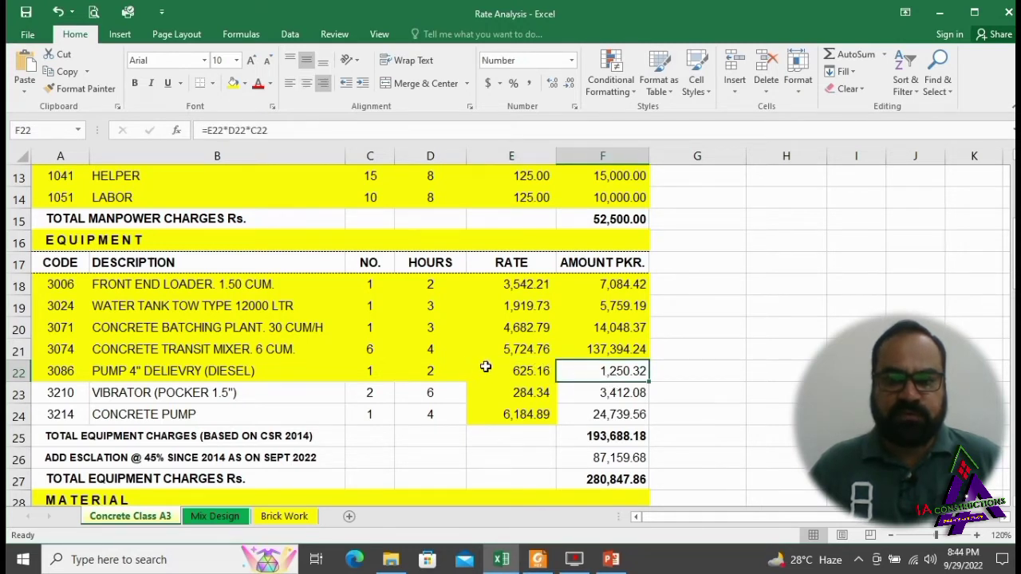
click(232, 87)
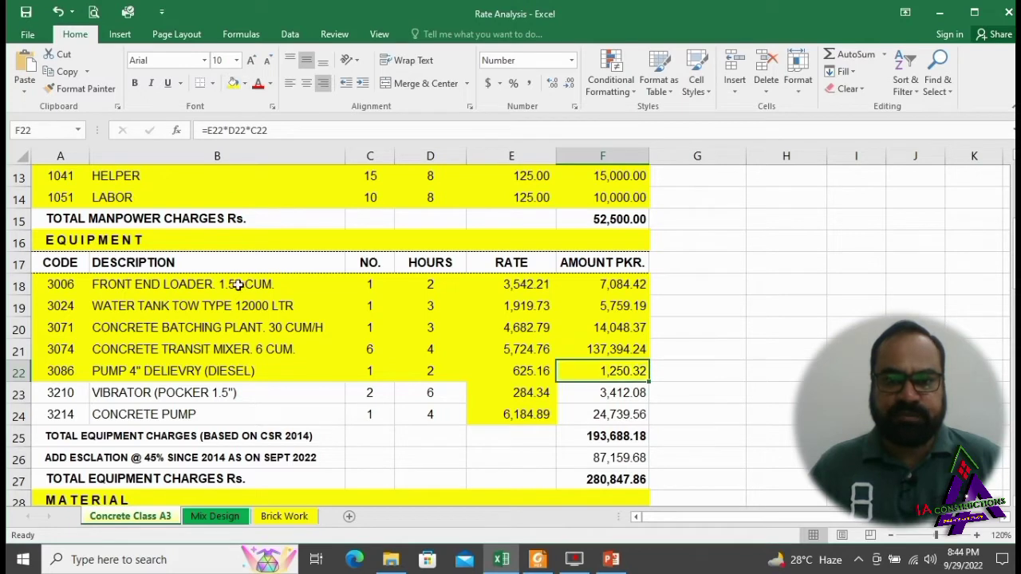
Highlight the Vibrator code through hours, cells A23 to D23, and its amount in F23 in yellow
click(53, 393)
drag(52, 393, 409, 392)
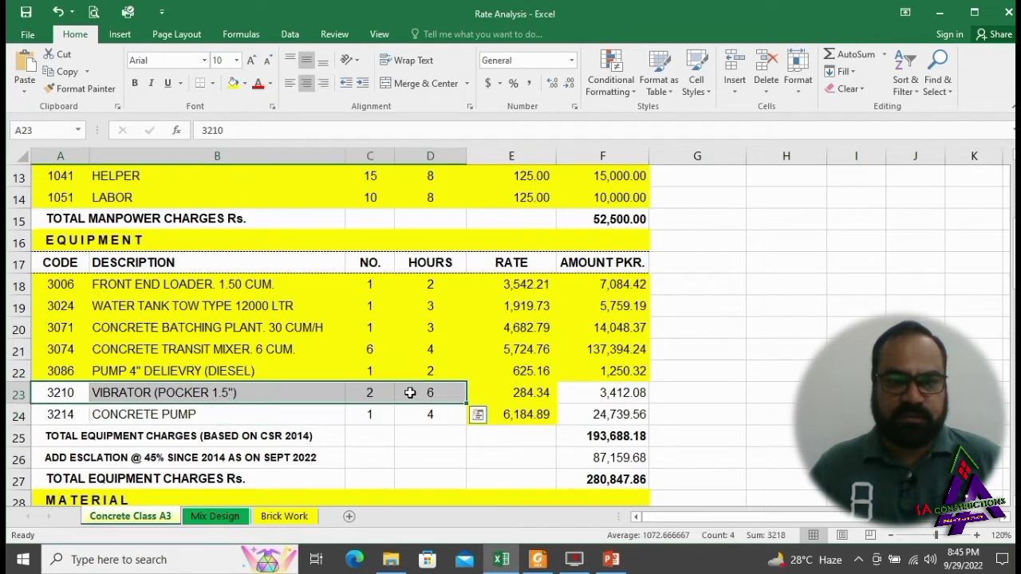
click(233, 83)
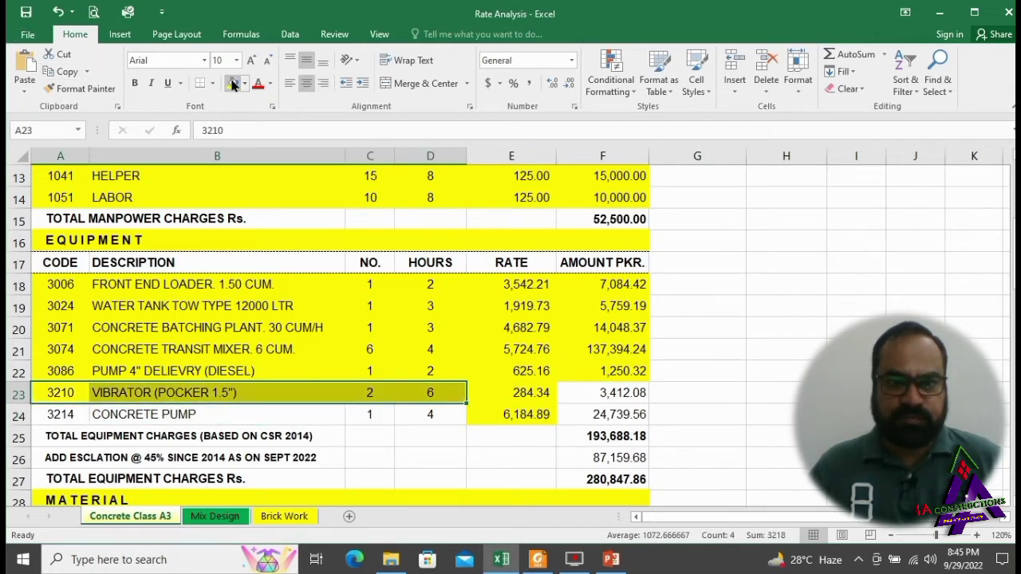
click(505, 395)
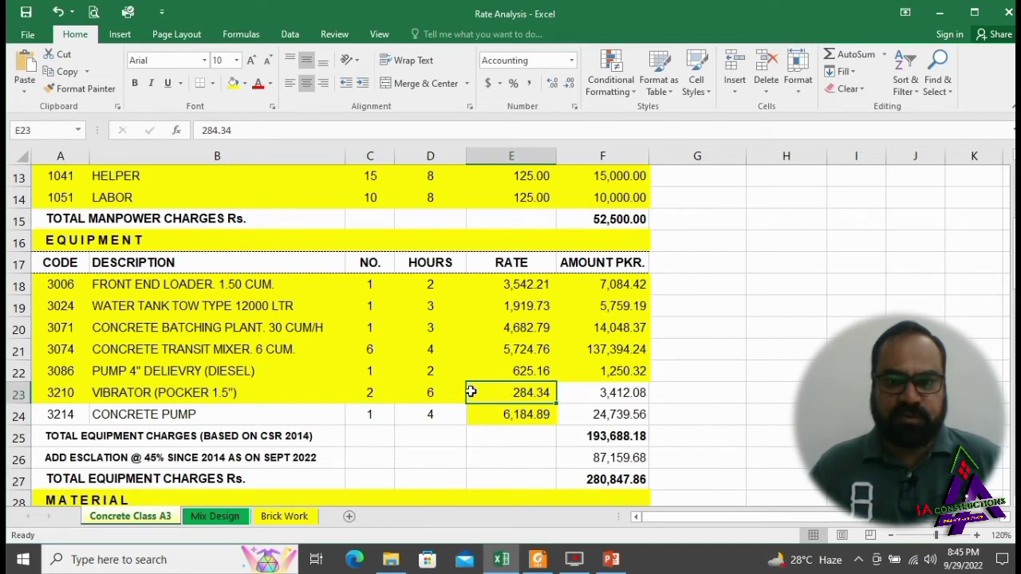
click(596, 394)
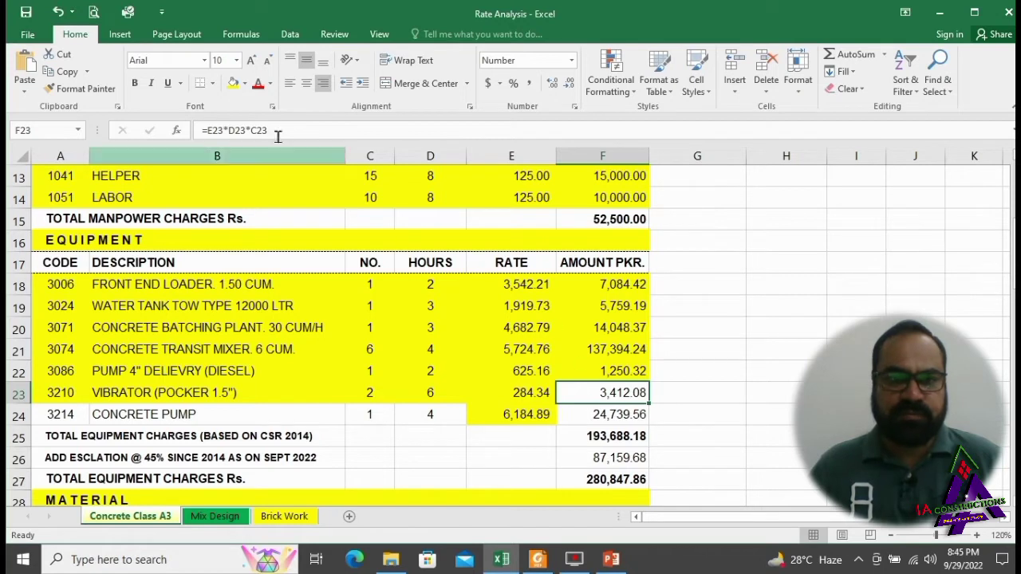
click(232, 83)
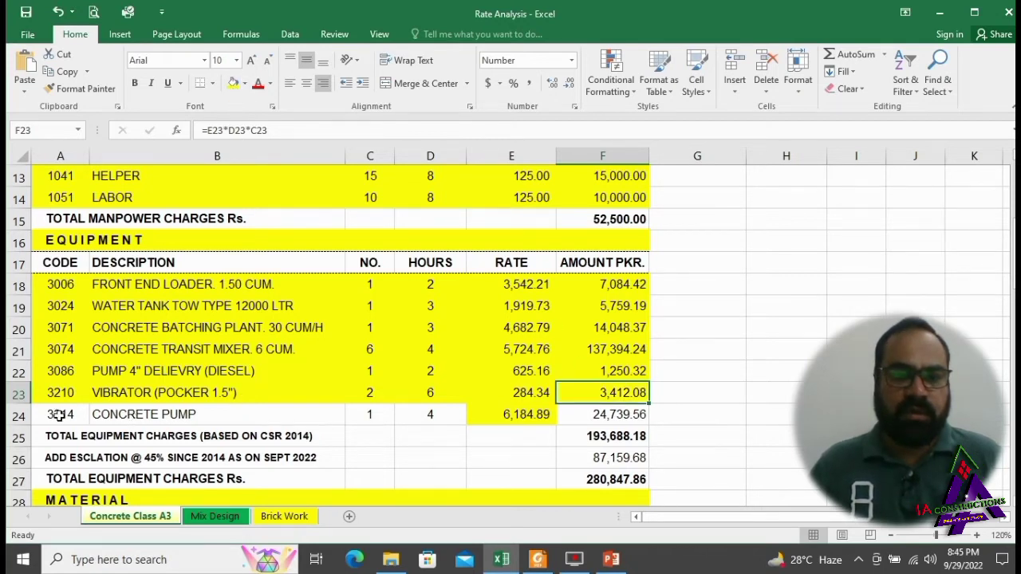
Highlight the Concrete Pump code through hours, cells A24 to D24, and its amount in F24 in yellow
drag(59, 415, 418, 410)
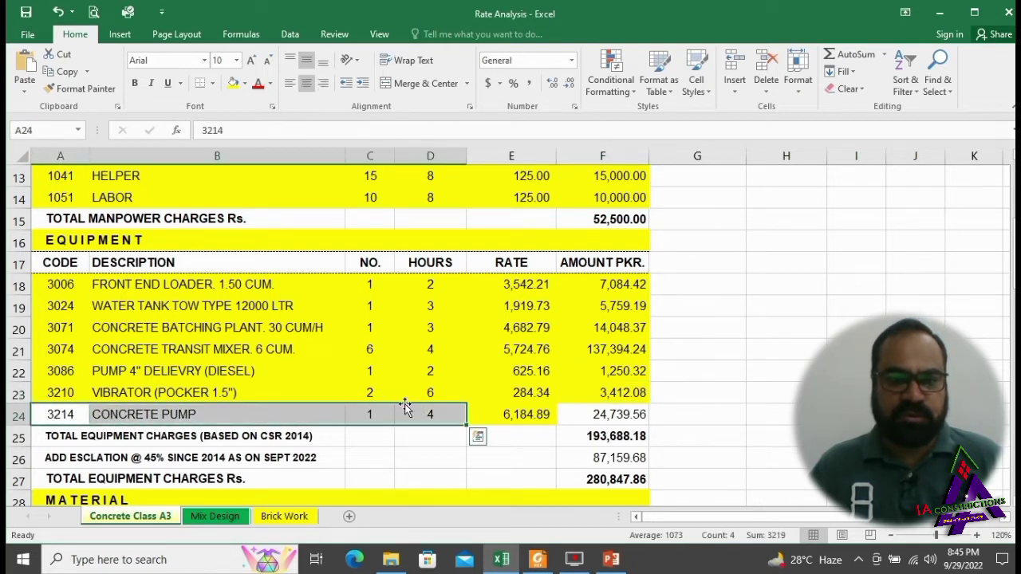
click(231, 85)
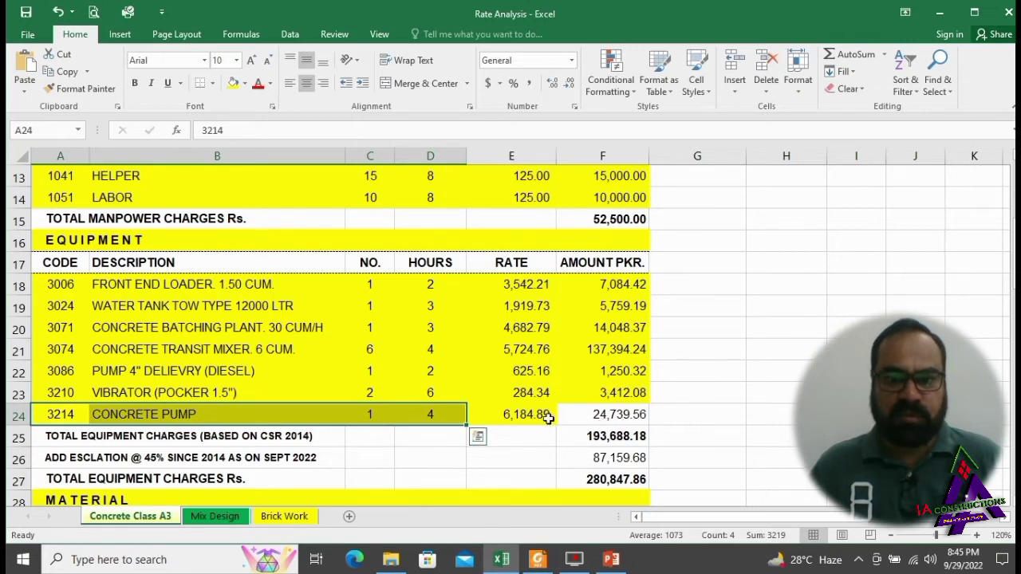
click(481, 416)
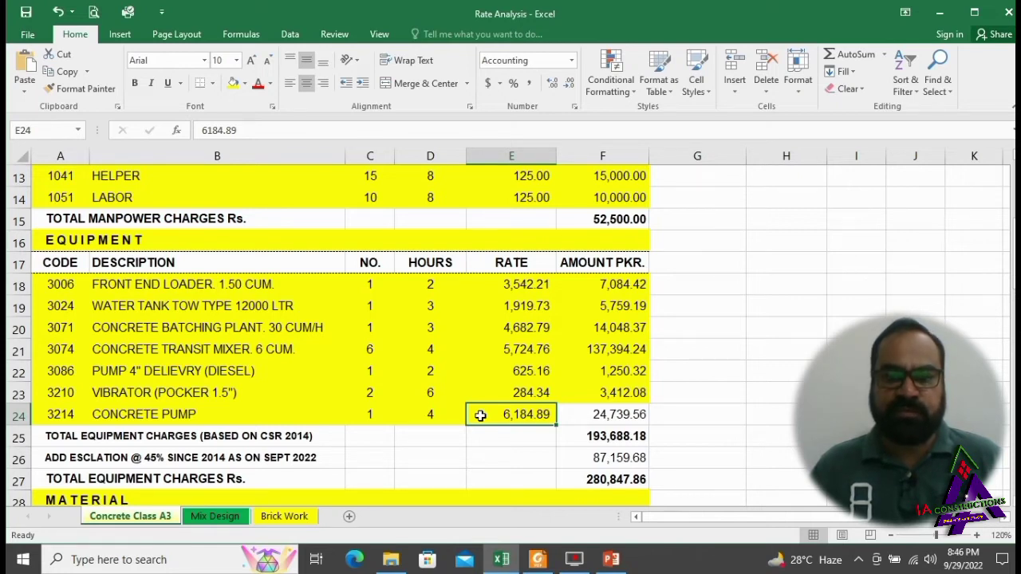
click(573, 415)
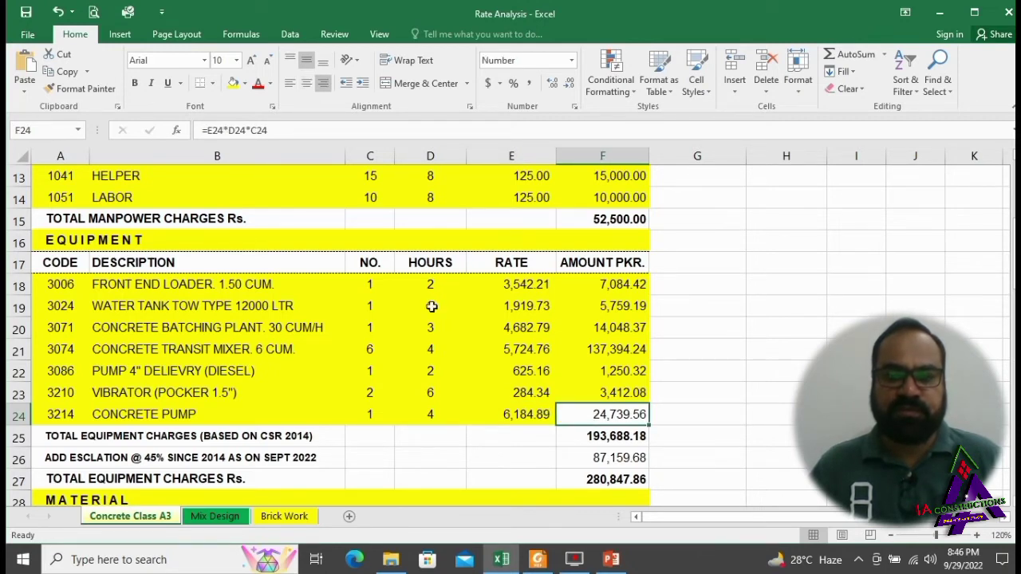
click(233, 86)
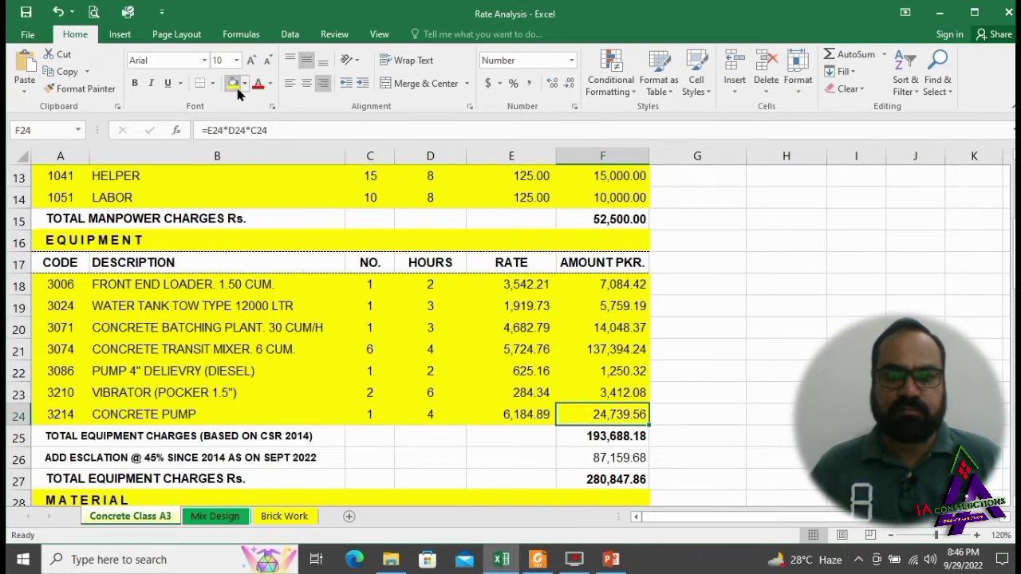
Highlight the equipment subtotal in F25, the 45% escalation amount in F26 and the total equipment charges in F27 in yellow
click(120, 434)
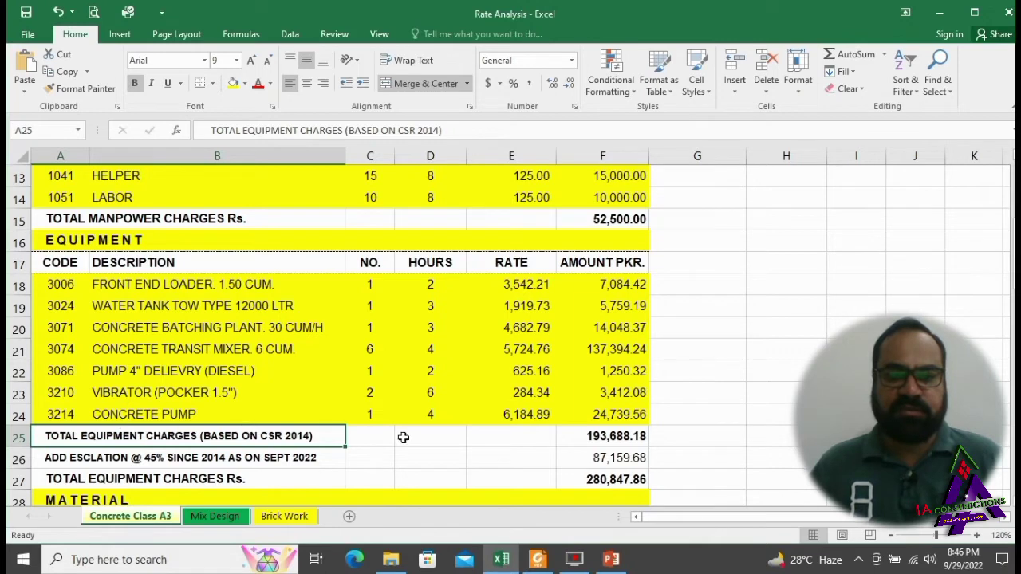
key(ctrl+Right)
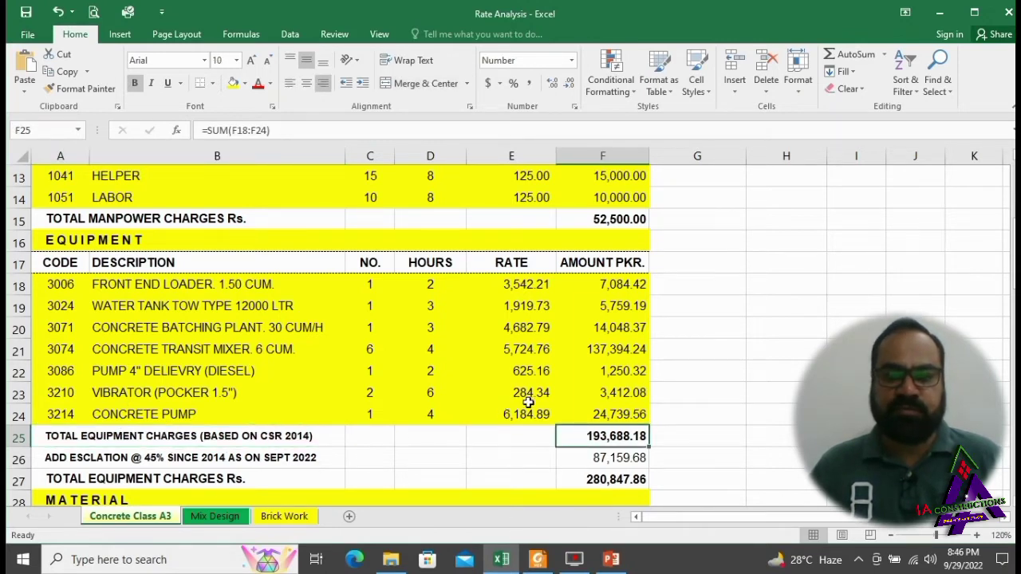
click(233, 83)
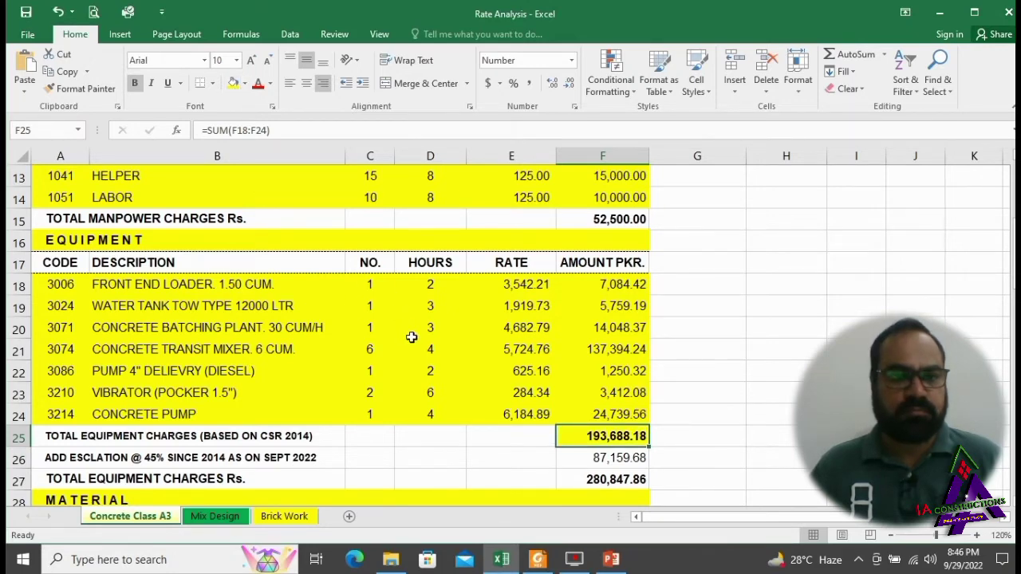
key(Down)
scroll(431, 363, down, 1)
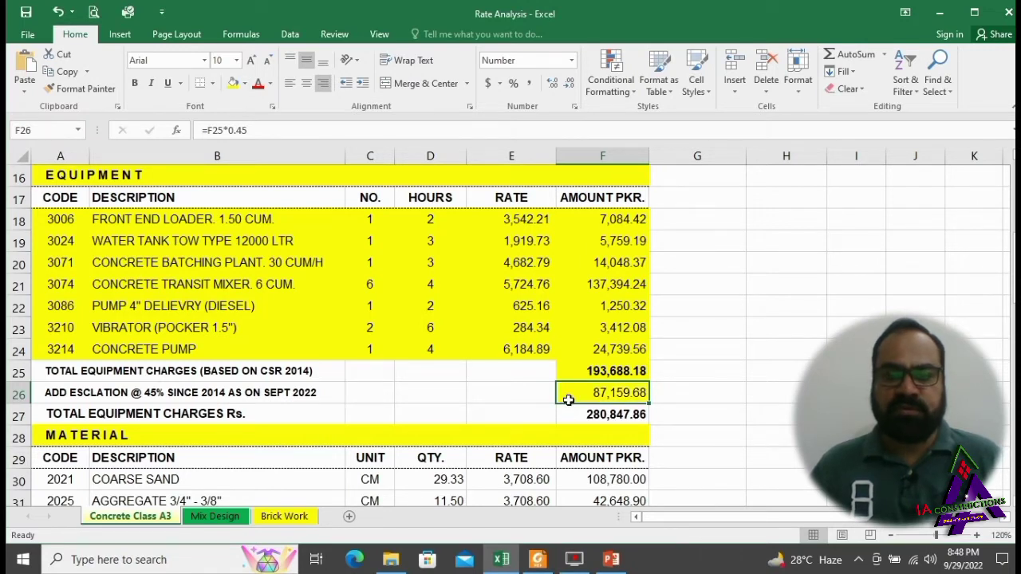
key(F4)
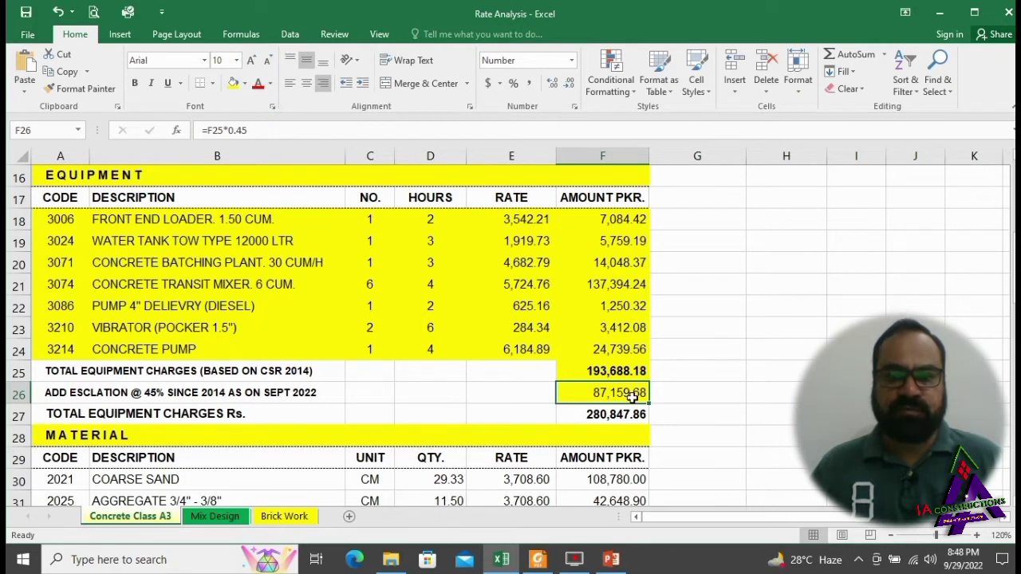
key(Down)
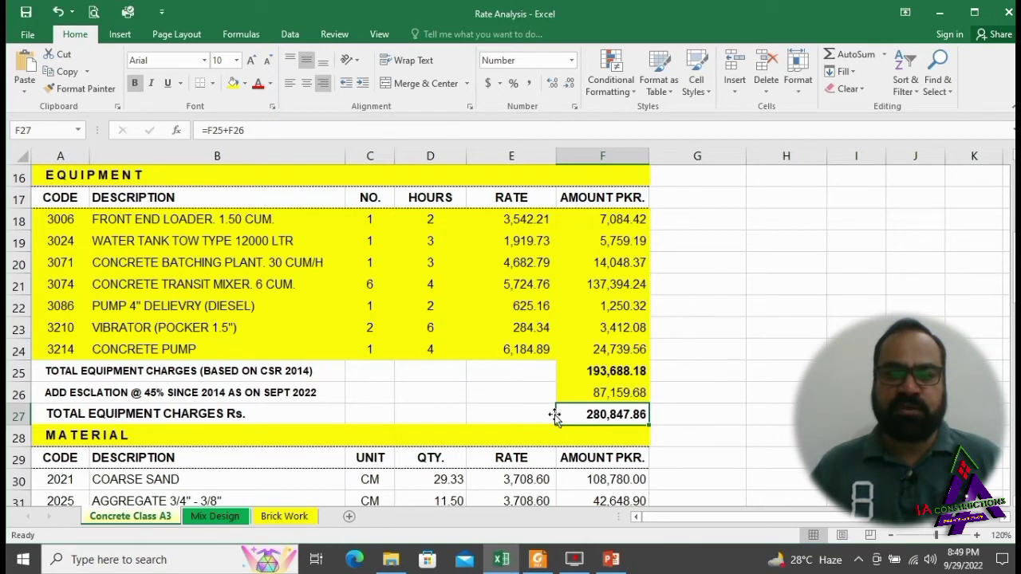
click(430, 327)
scroll(428, 352, down, 3)
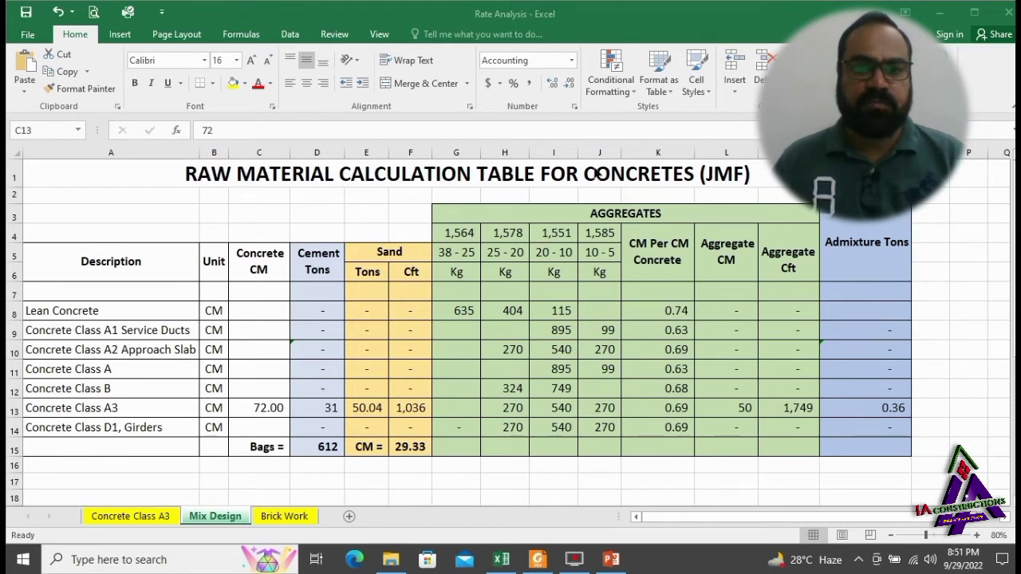
On the Mix Design sheet, highlight the Concrete Class A3 description, unit and concrete volume, cells A13 to C13, in yellow
click(47, 172)
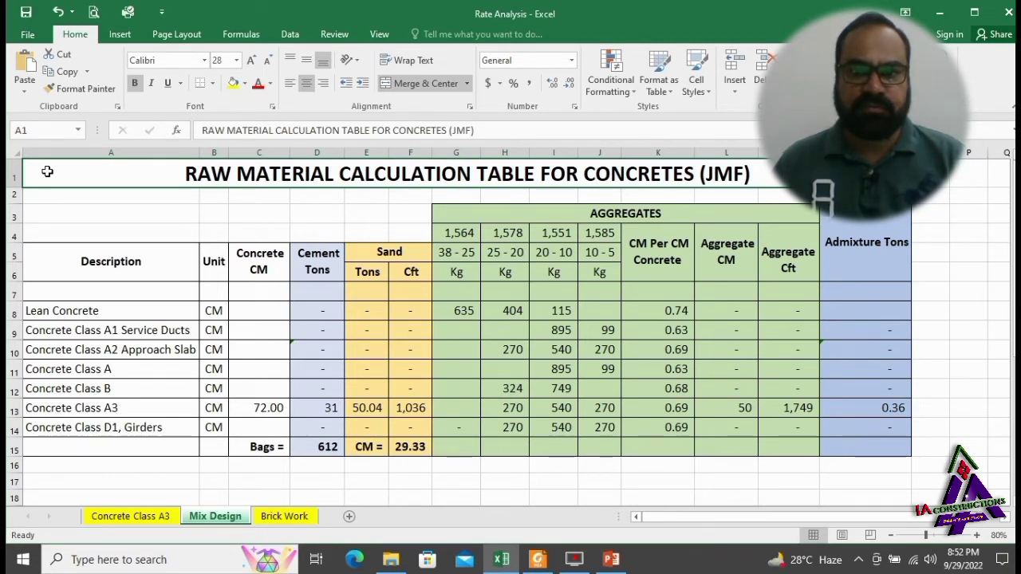
drag(72, 408, 212, 408)
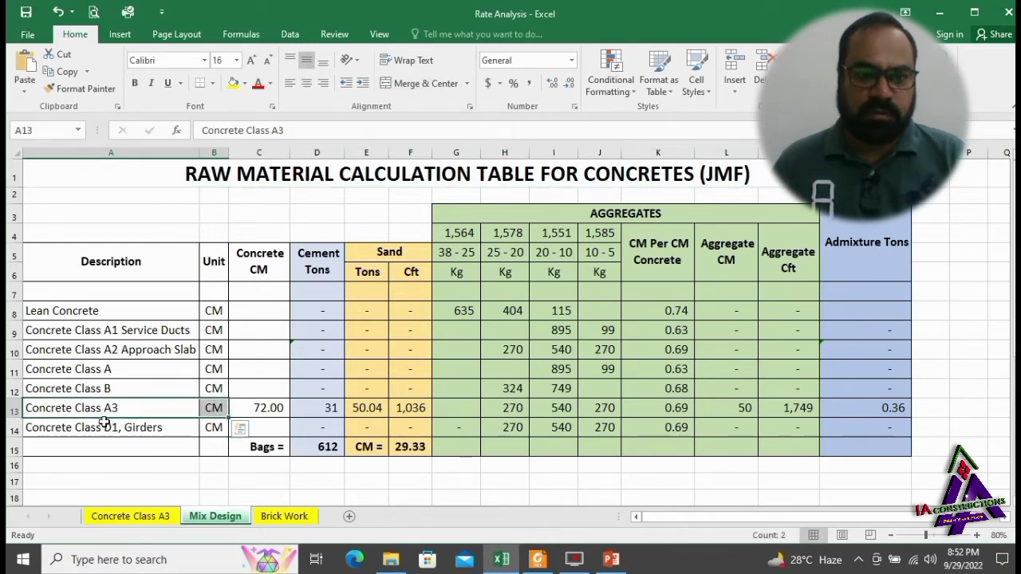
click(235, 83)
click(248, 407)
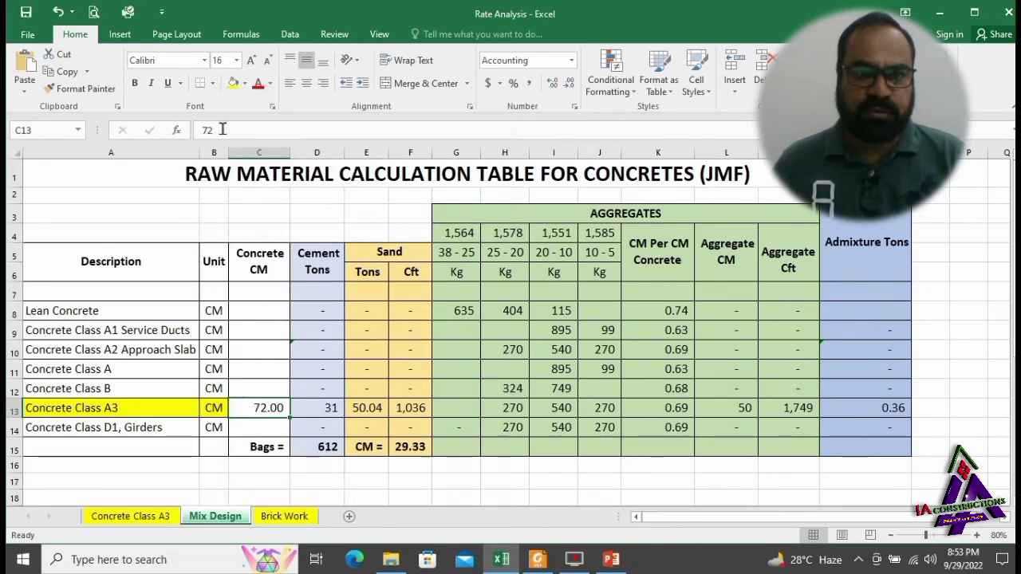
click(234, 83)
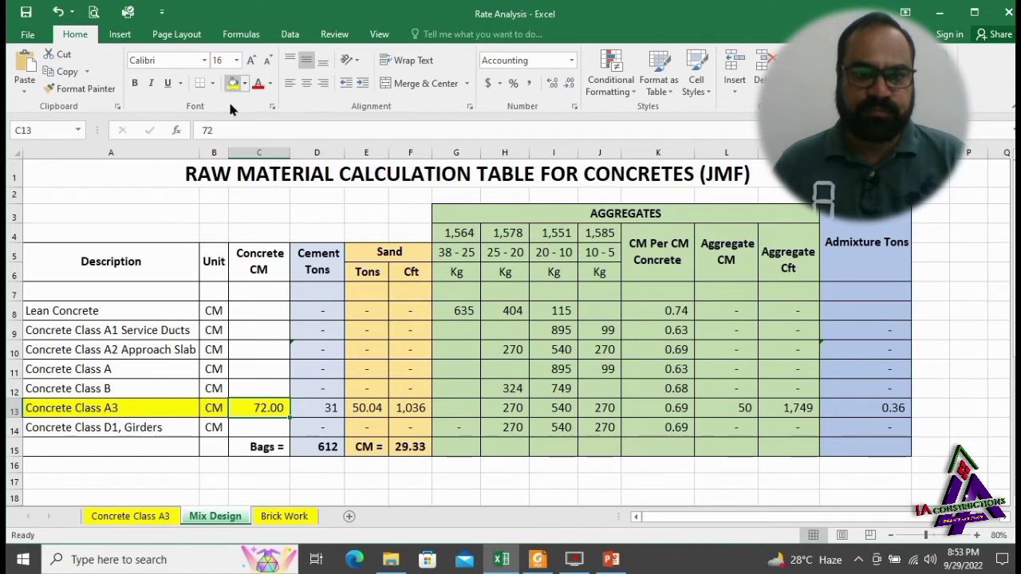
Examine the cement formulas in D13 and D15, and highlight the cement bag quantity in D15 in yellow
click(321, 408)
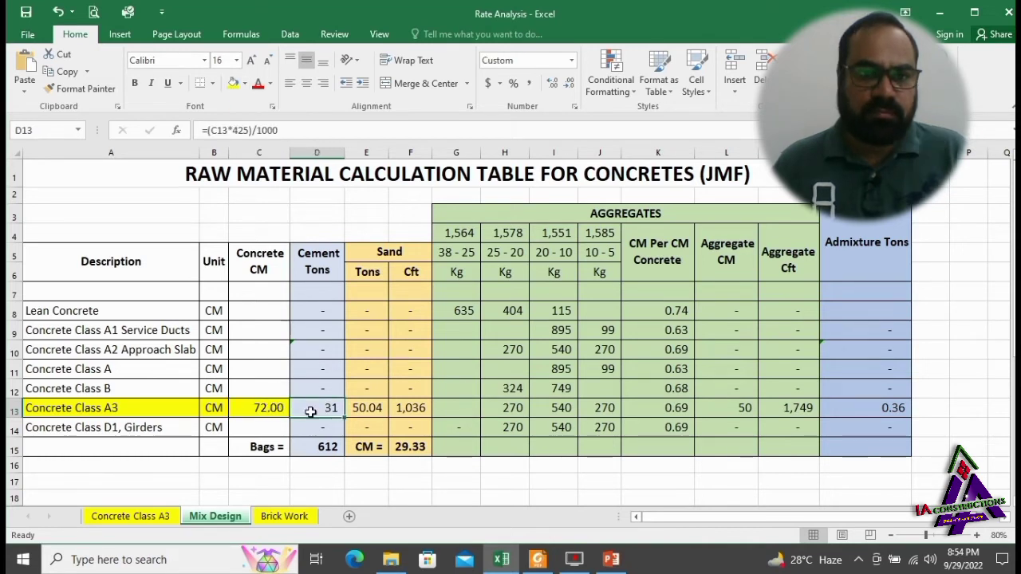
double_click(310, 411)
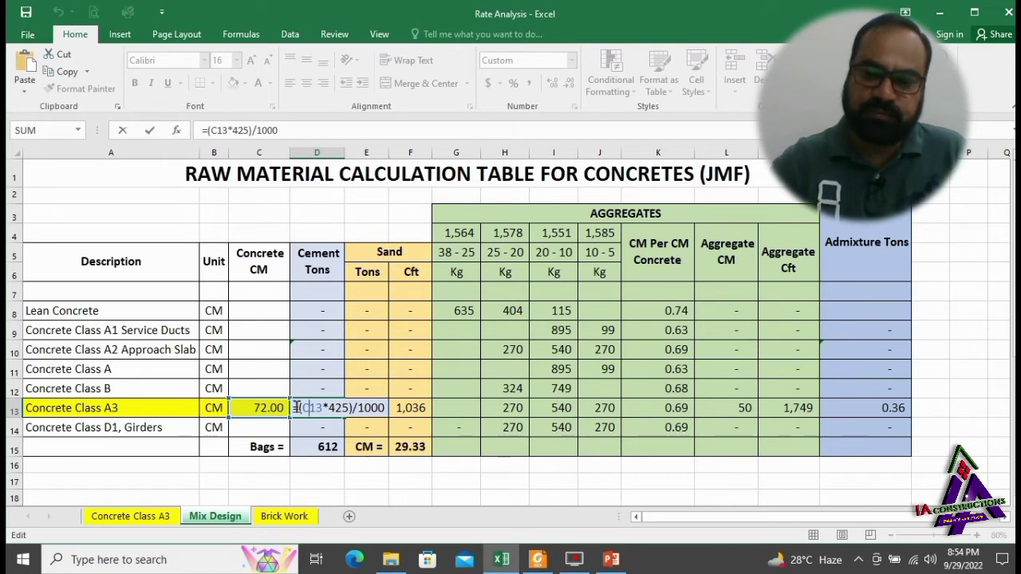
key(Return)
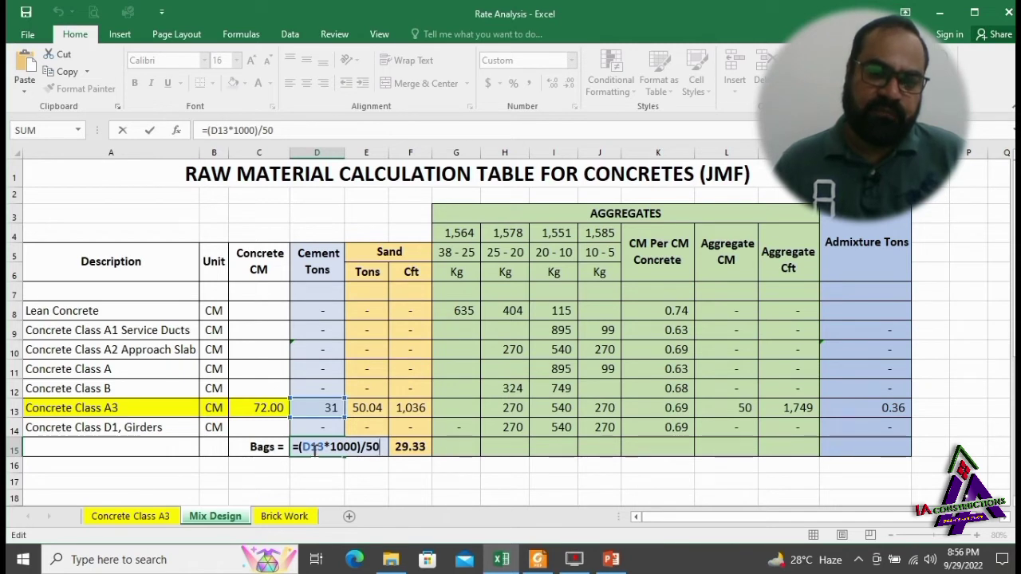
key(ctrl+Return)
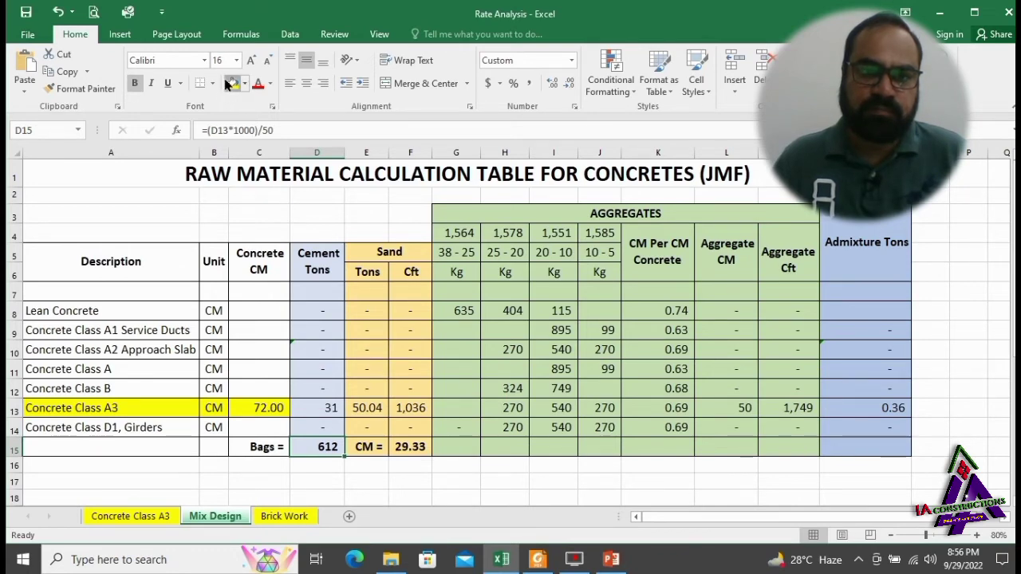
On the Concrete Class A3 sheet, highlight the Cement Type-1 (OPC) description through amount, cells B34 to F34, in yellow
key(ctrl+Page_Up)
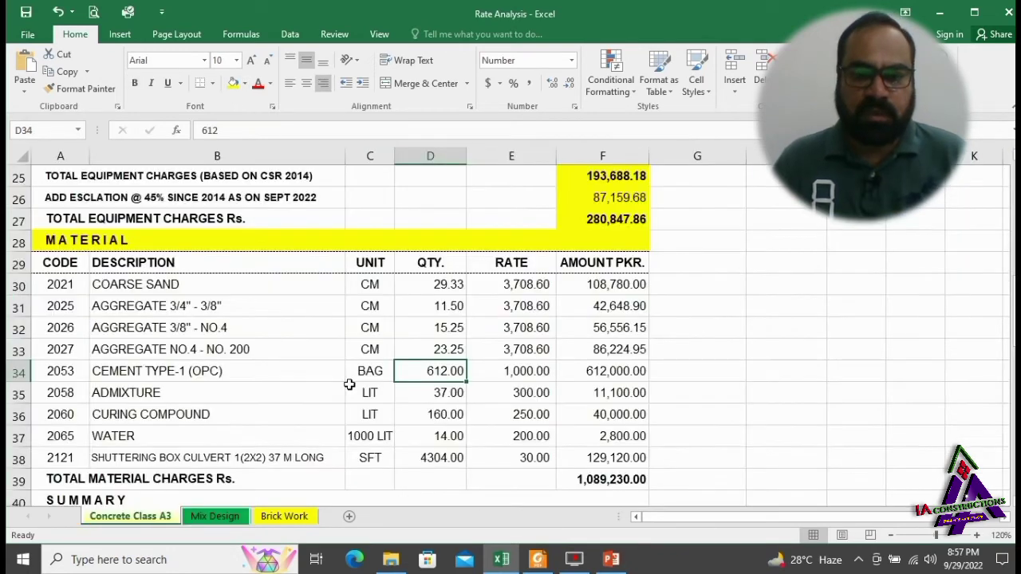
drag(428, 368, 181, 366)
click(232, 84)
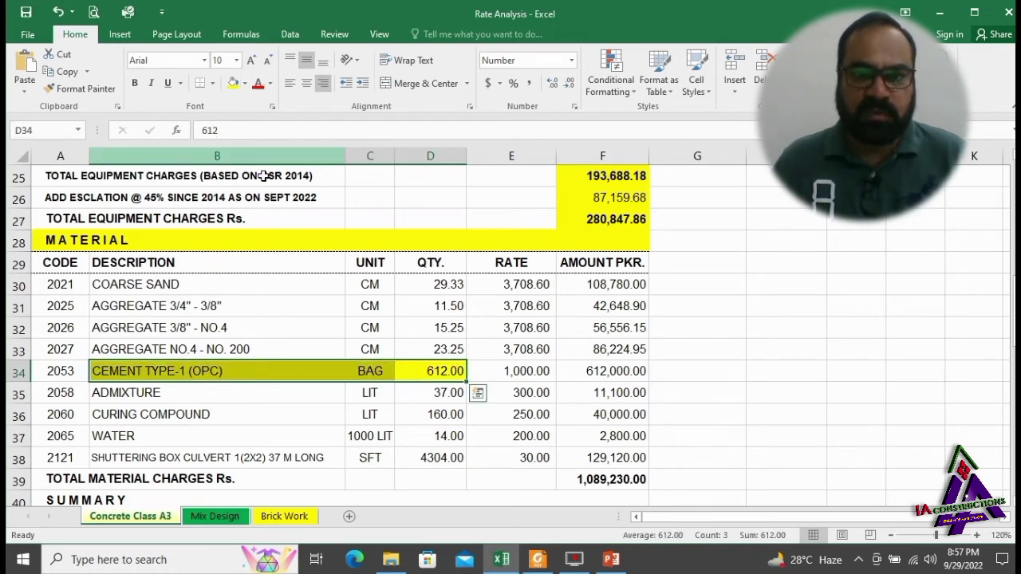
click(502, 368)
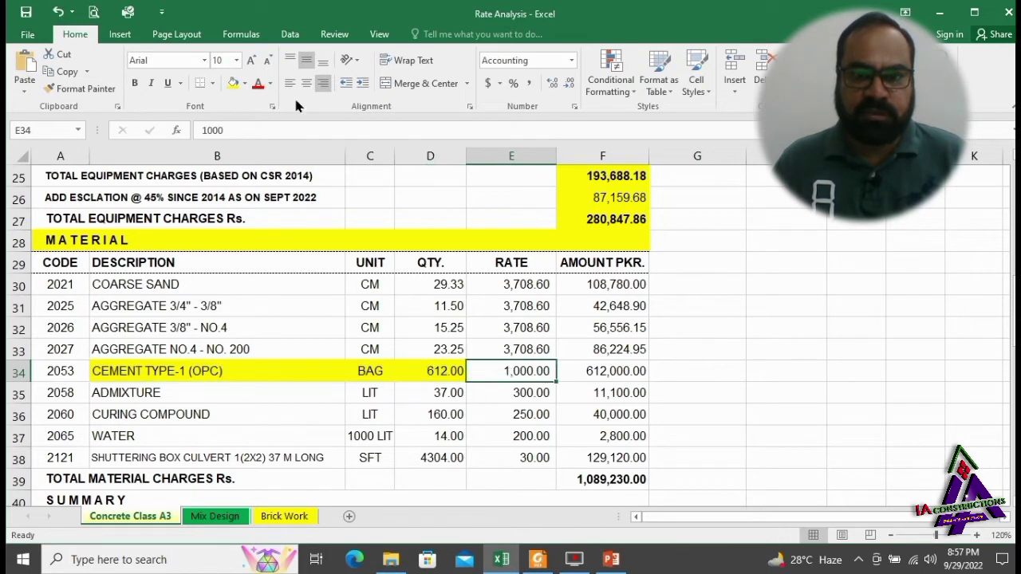
click(232, 84)
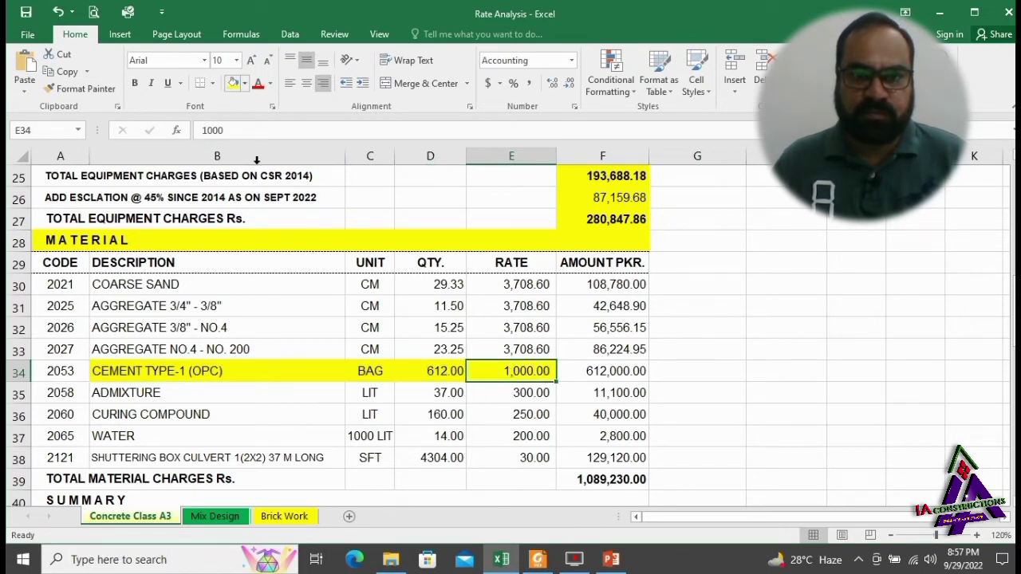
click(600, 373)
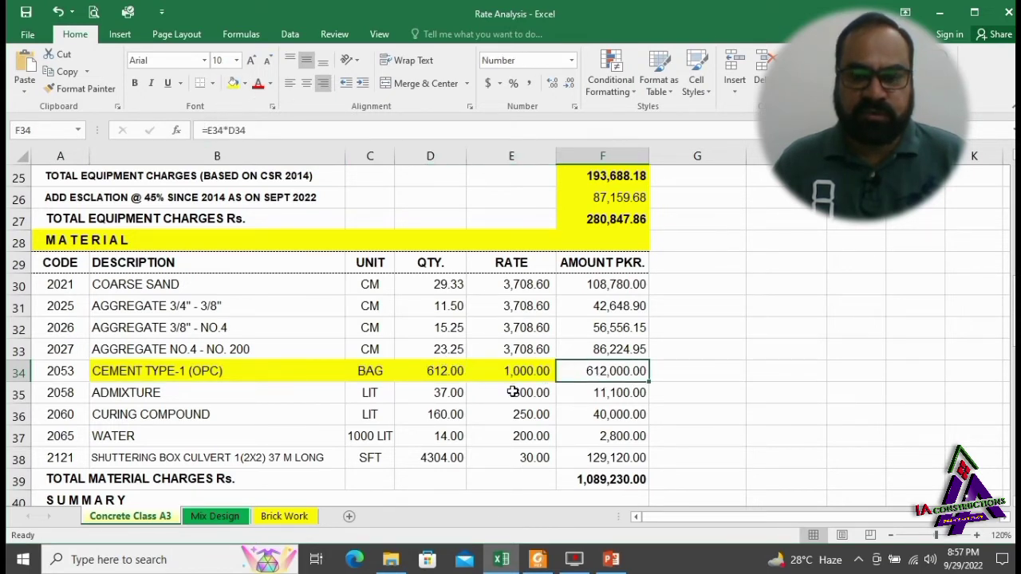
click(232, 84)
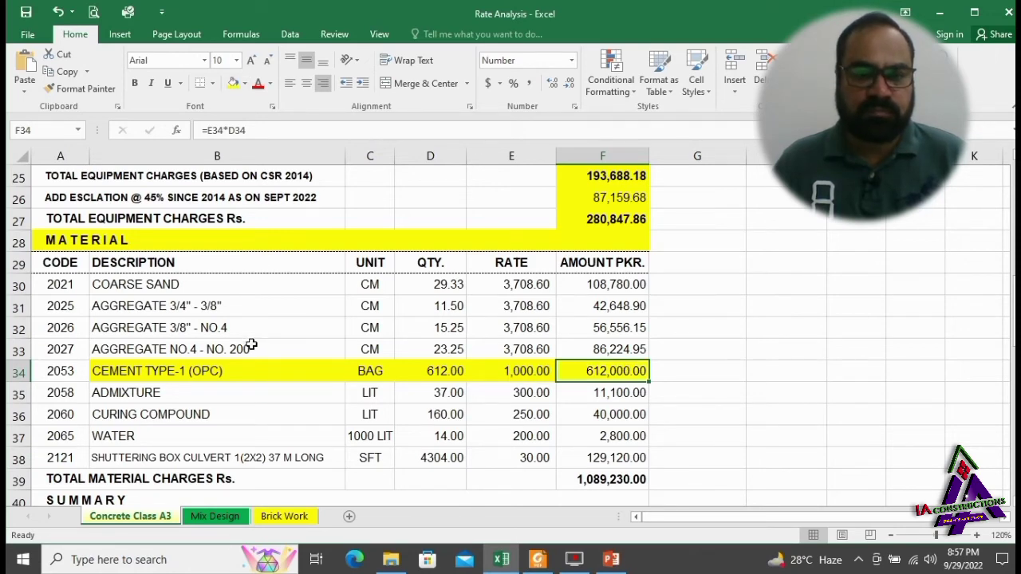
Examine the Mix Design sand formulas in E13 and F13, and highlight the sand volume in F15 in yellow
key(ctrl+Page_Down)
key(F2)
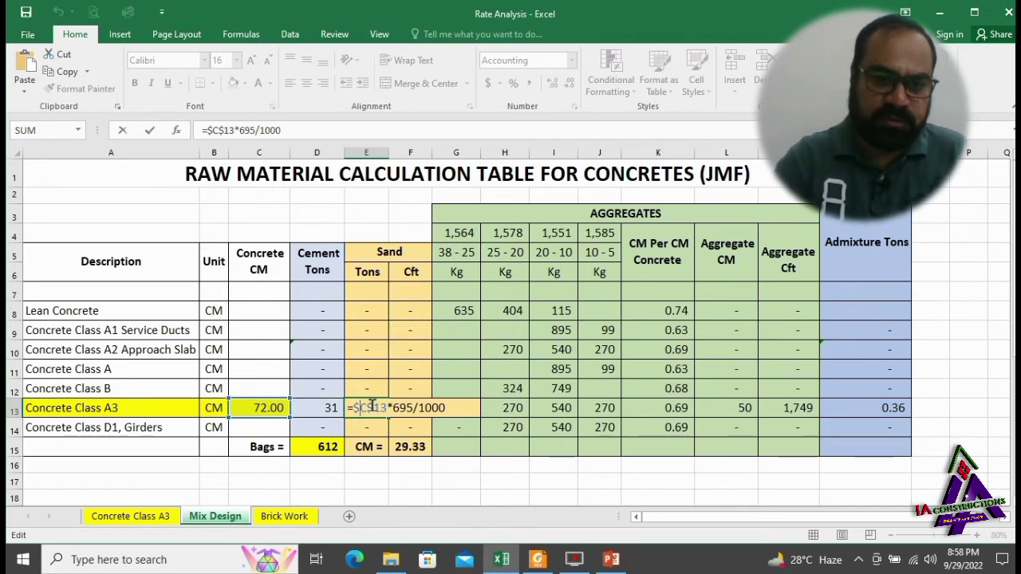
click(414, 408)
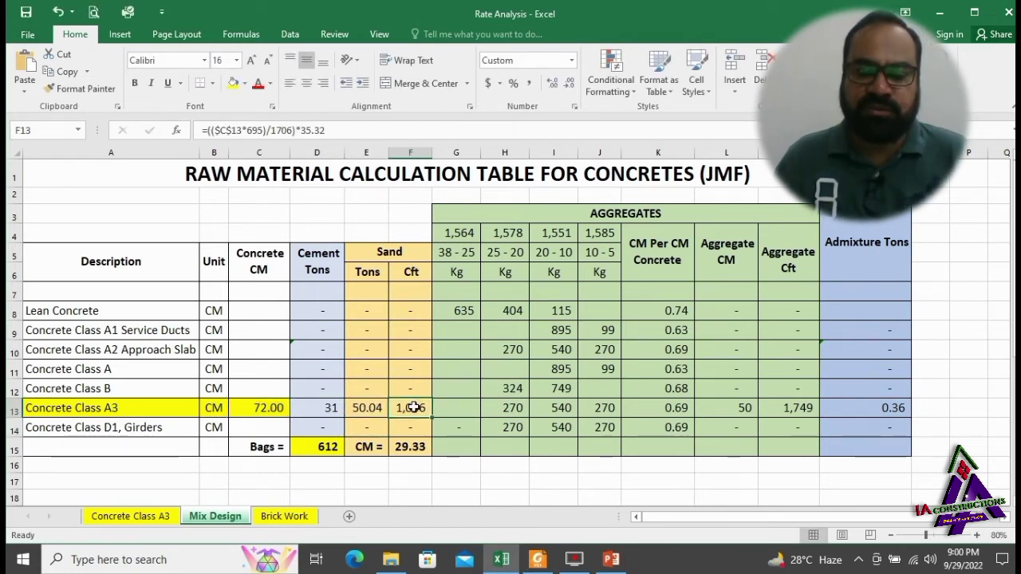
double_click(413, 407)
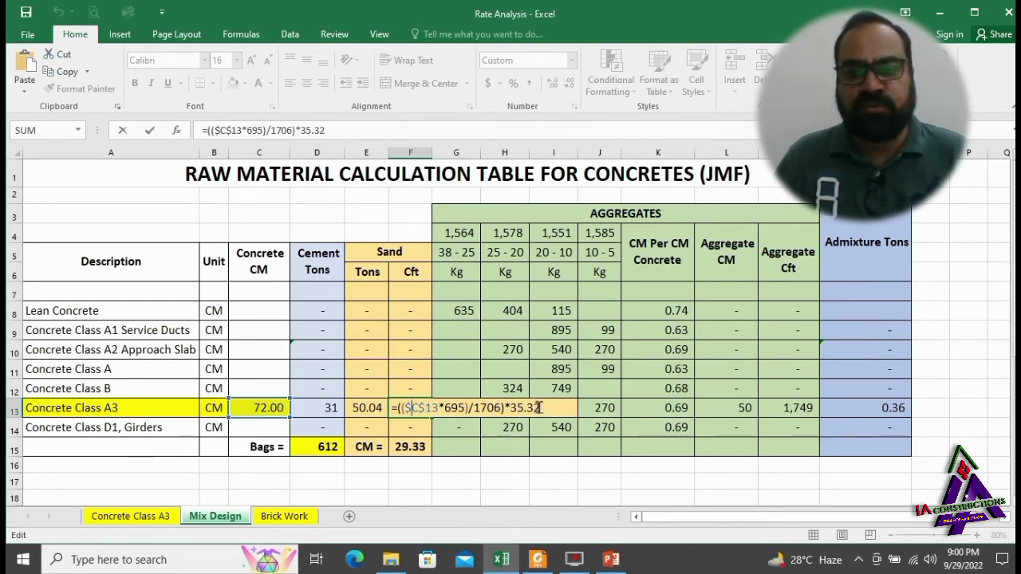
key(Return)
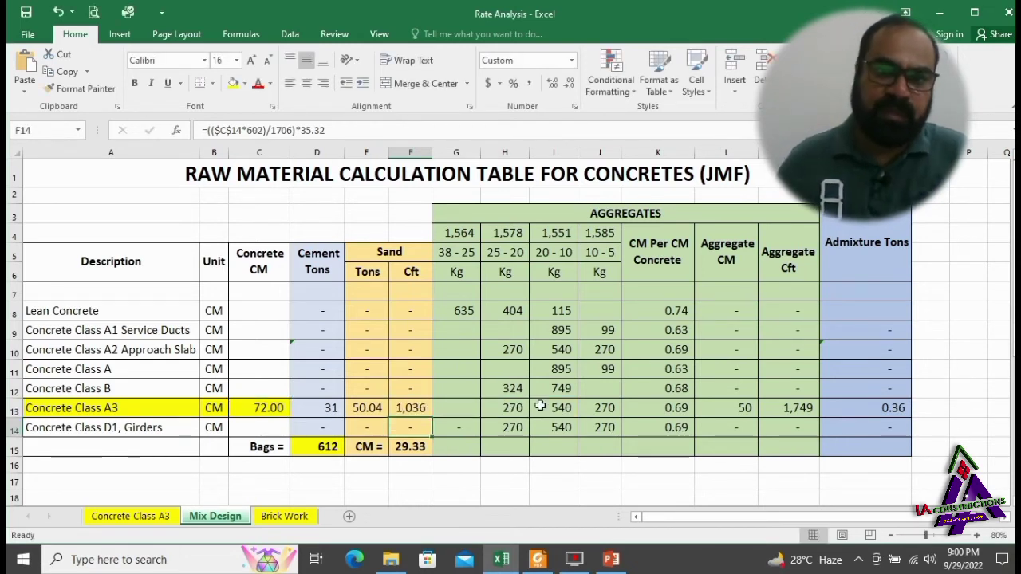
click(411, 408)
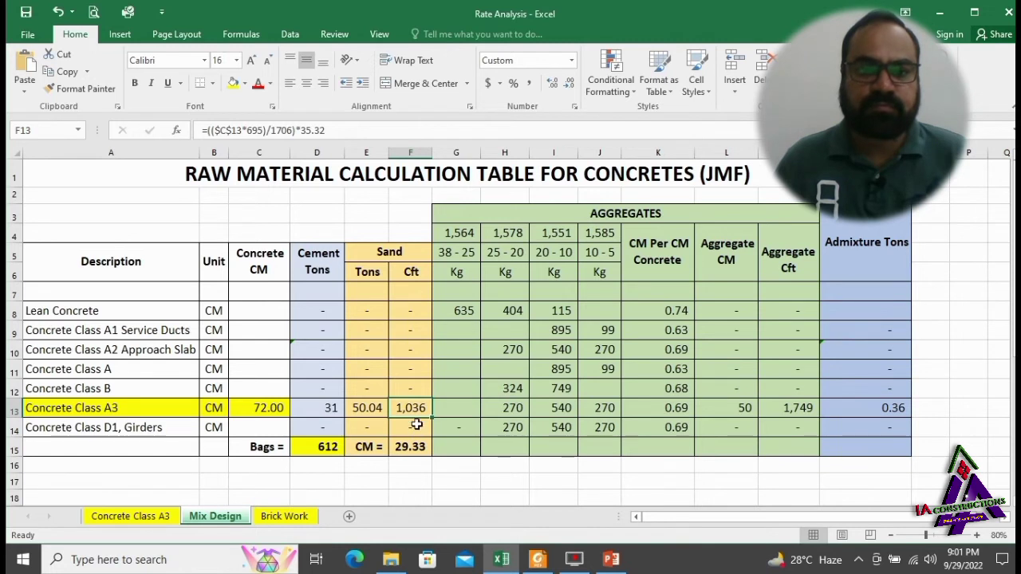
click(403, 447)
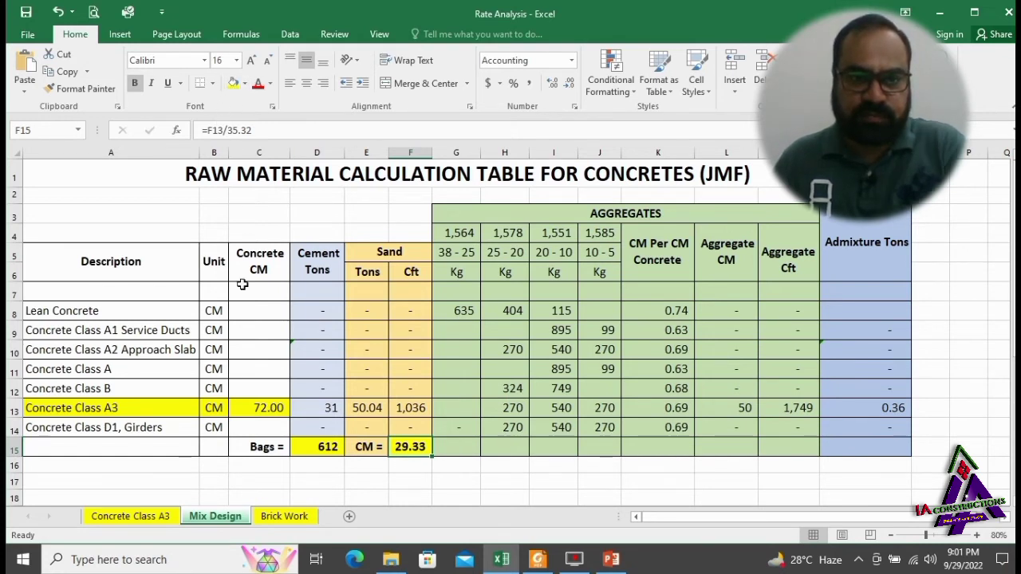
On the Concrete Class A3 sheet, highlight the Coarse Sand description through rate, cells B30 to E30, in yellow and select its amount in F30
key(ctrl+Page_Up)
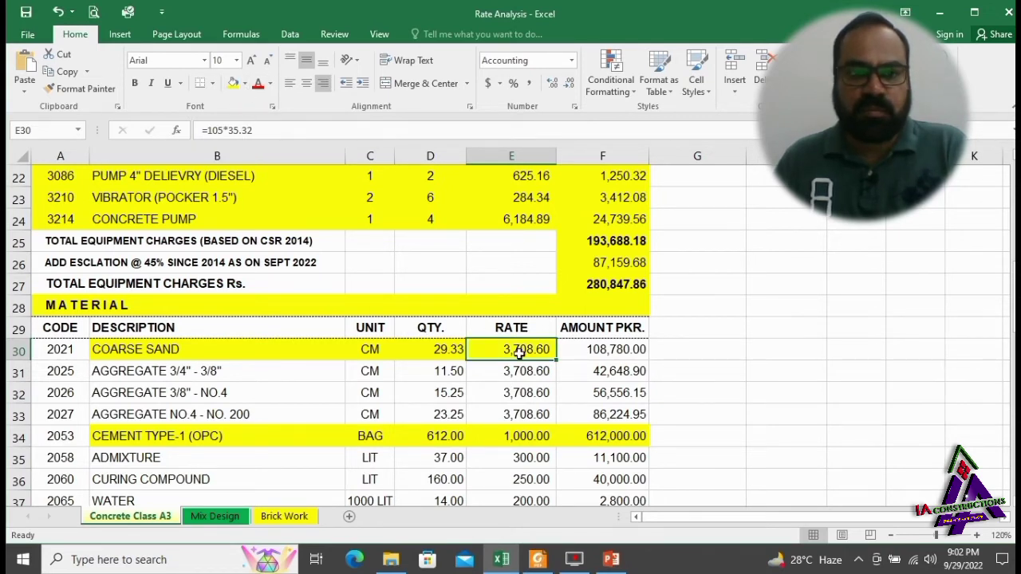
click(589, 351)
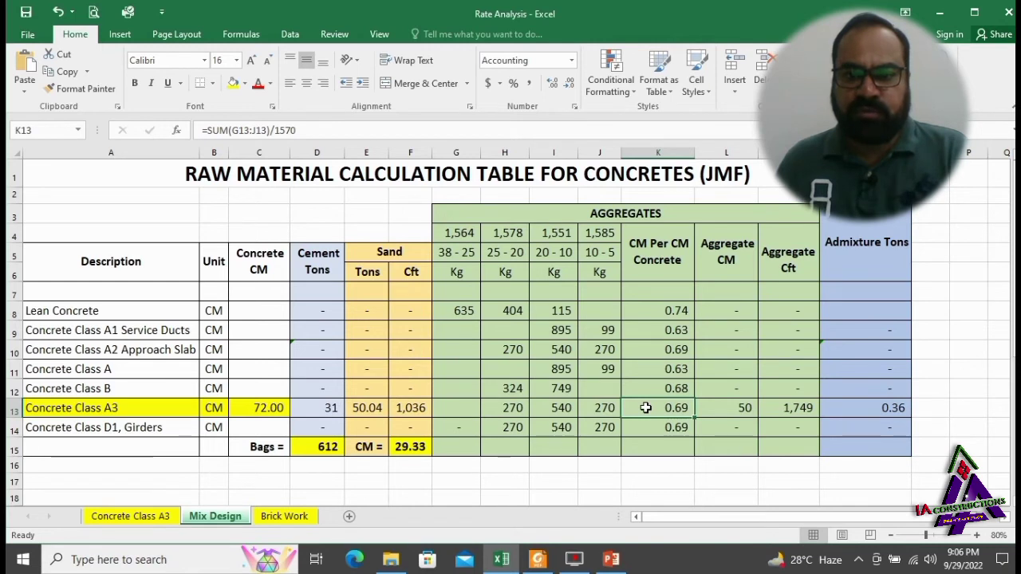
On the Mix Design sheet, highlight the aggregate volume per CM of concrete in K13 in yellow and examine the aggregate CM formula in L13
click(230, 90)
key(Right)
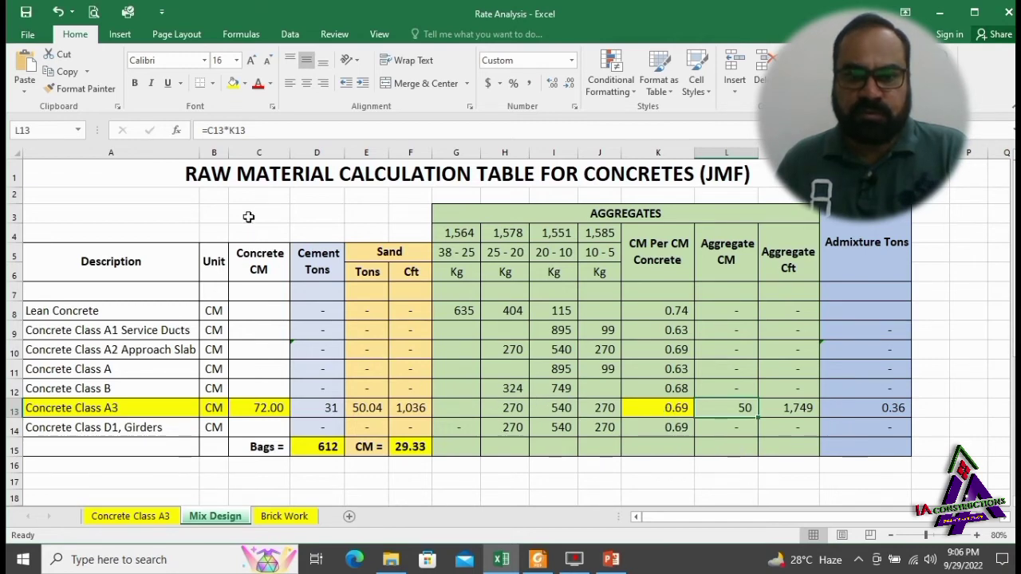
On the Concrete Class A3 sheet, highlight the quantities and rates of the three aggregates, cells D31 to E33, in yellow
key(ctrl+Page_Up)
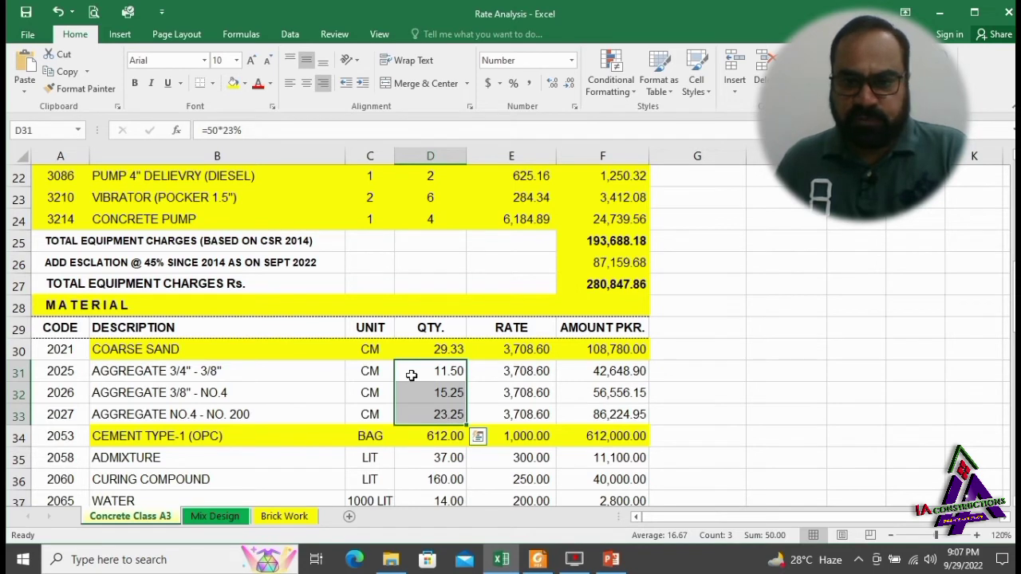
click(233, 83)
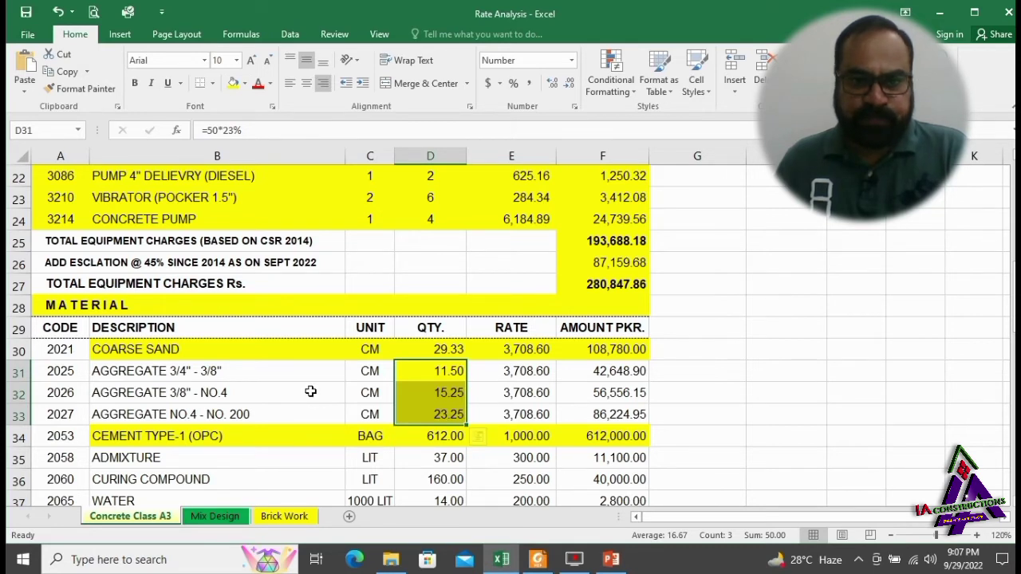
key(ctrl+z)
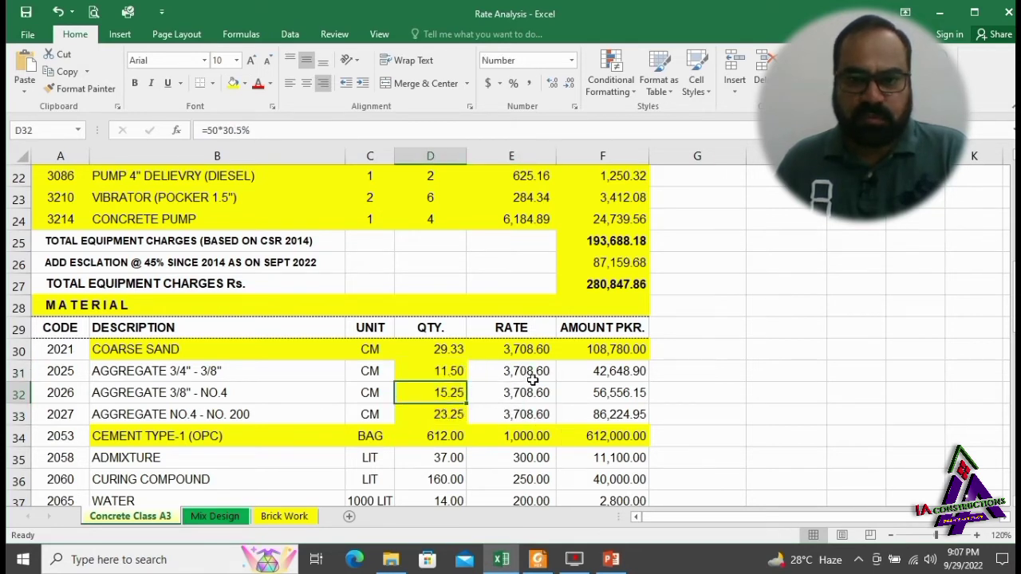
click(535, 374)
drag(534, 374, 532, 414)
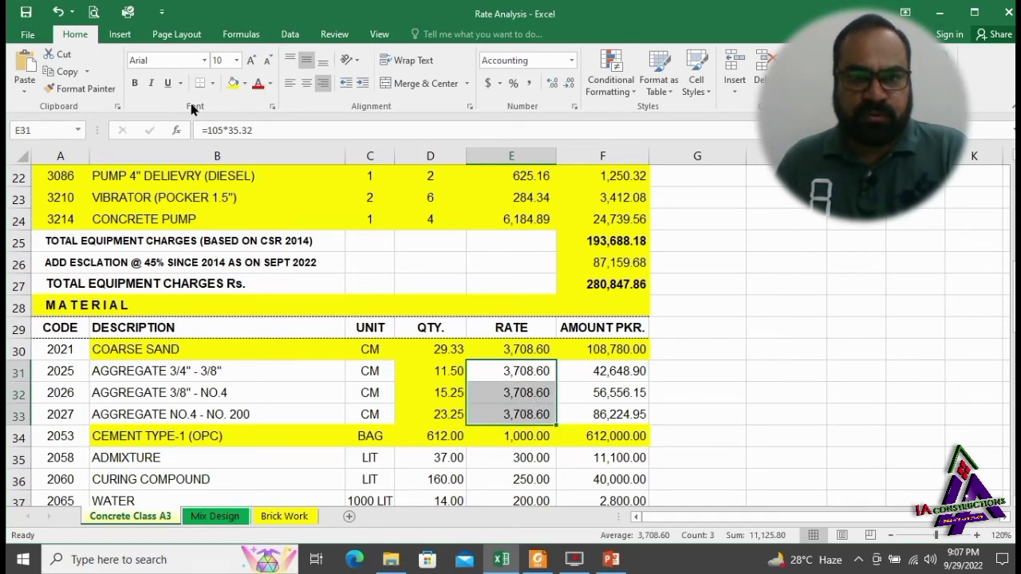
click(233, 86)
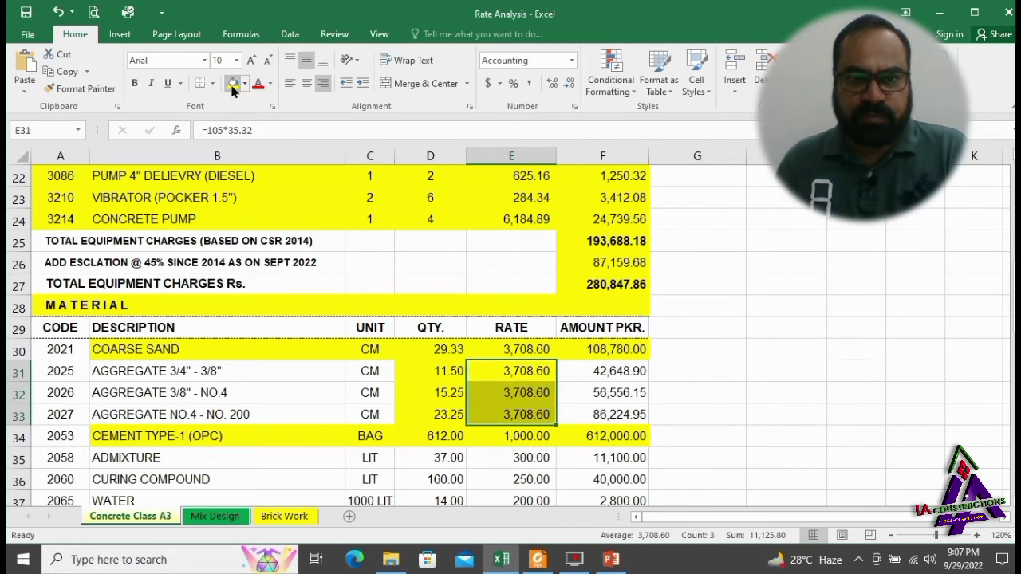
Examine the aggregate amount formulas in F31, F32 and F33, and select cells F31 to F33
click(606, 371)
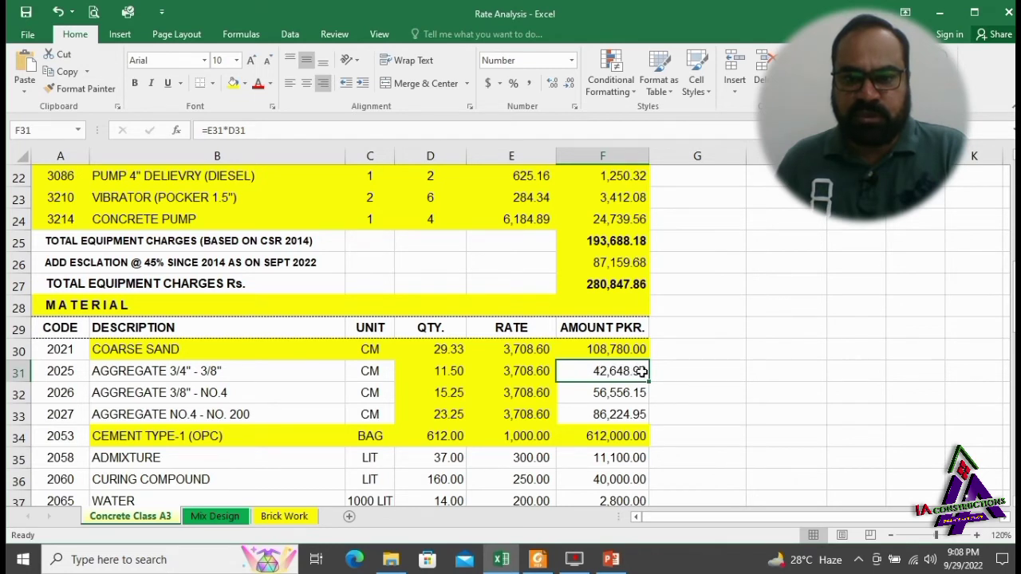
click(609, 394)
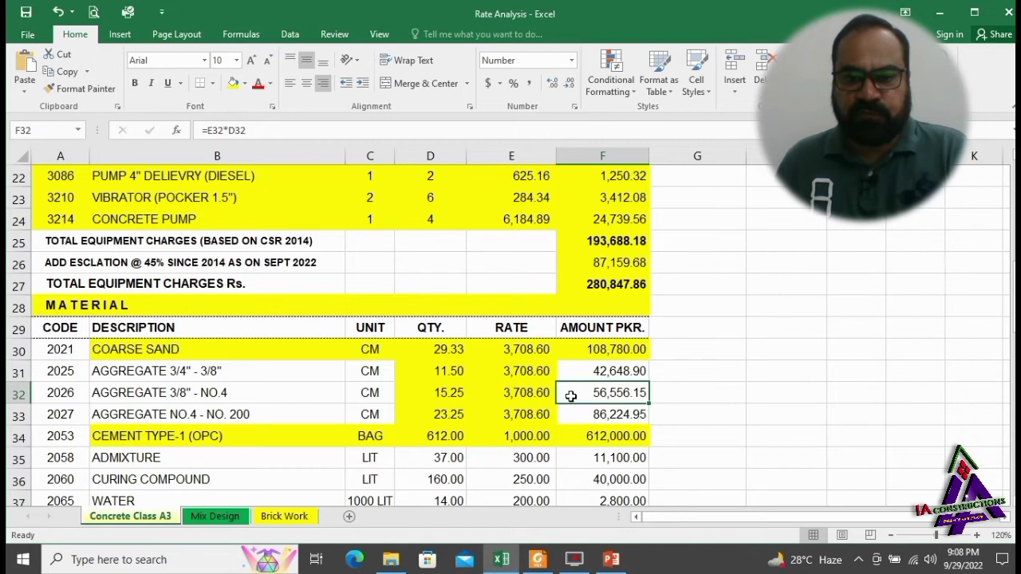
click(571, 419)
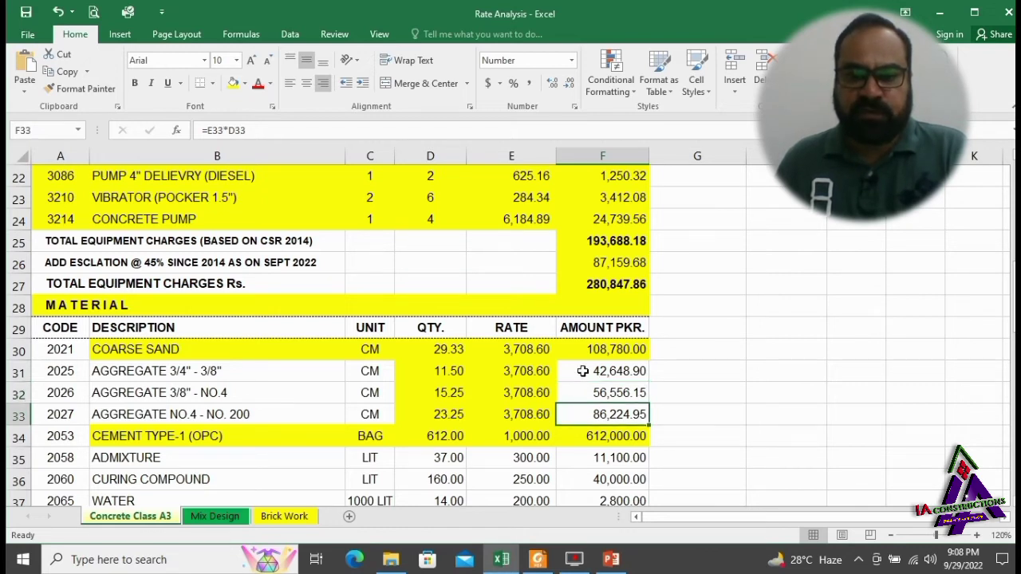
drag(583, 371, 583, 414)
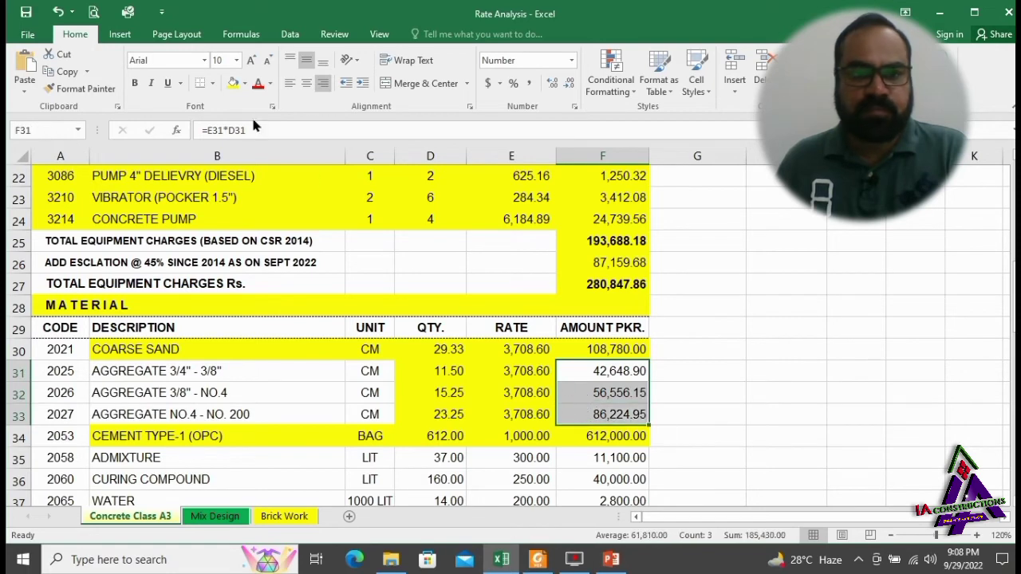
Inspect the Mix Design admixture formula in N13, and highlight the Admixture description through amount, cells B35 to F35 on Concrete Class A3, in yellow
key(ctrl+Page_Down)
double_click(845, 412)
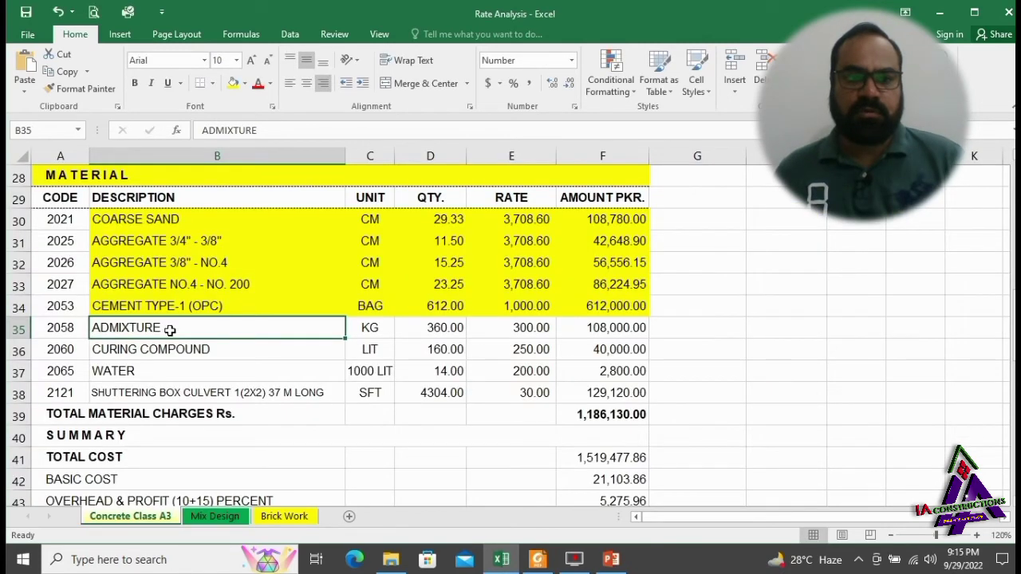
drag(170, 330, 521, 334)
click(234, 84)
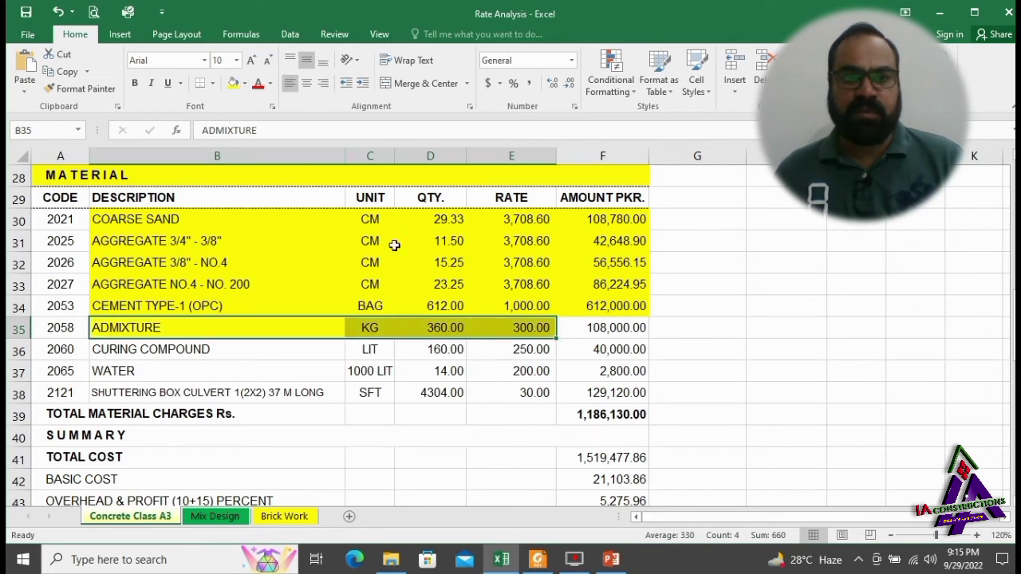
click(584, 327)
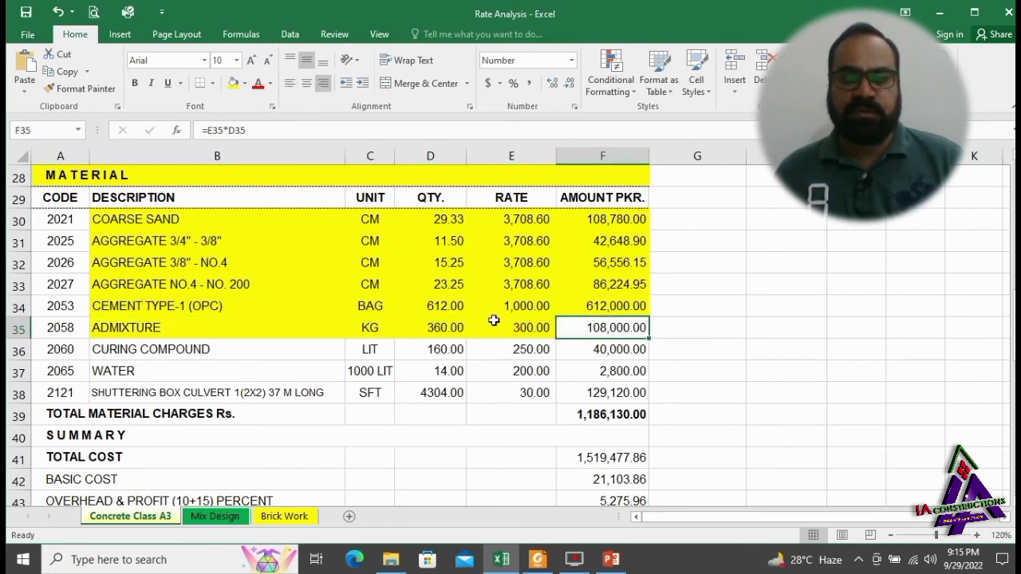
click(231, 85)
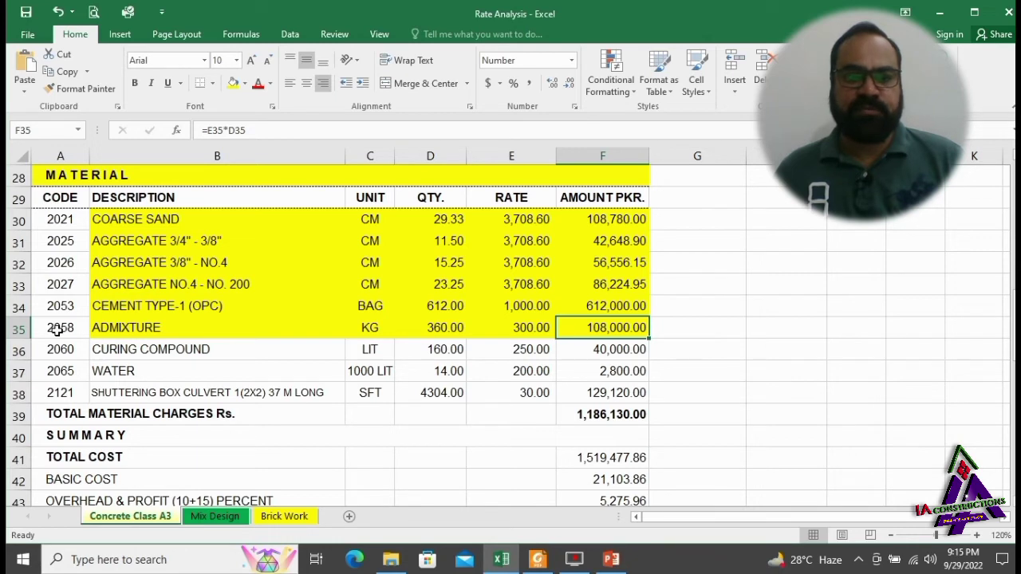
Highlight the Curing Compound description through amount, cells B36 to F36, in yellow
click(136, 327)
click(277, 352)
key(shift+Right)
key(shift+Right)
key(shift+Right)
click(196, 349)
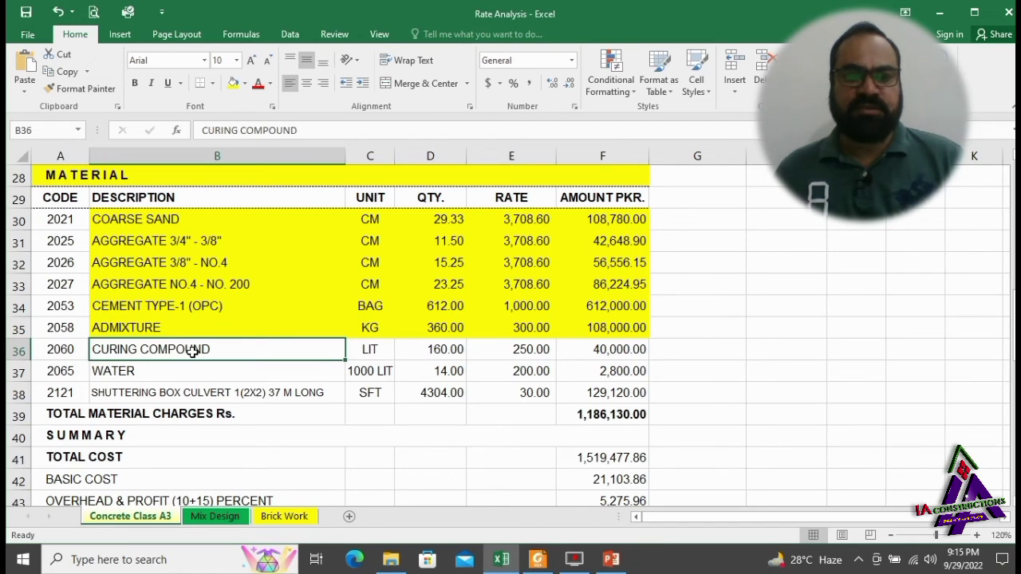
drag(191, 353, 501, 349)
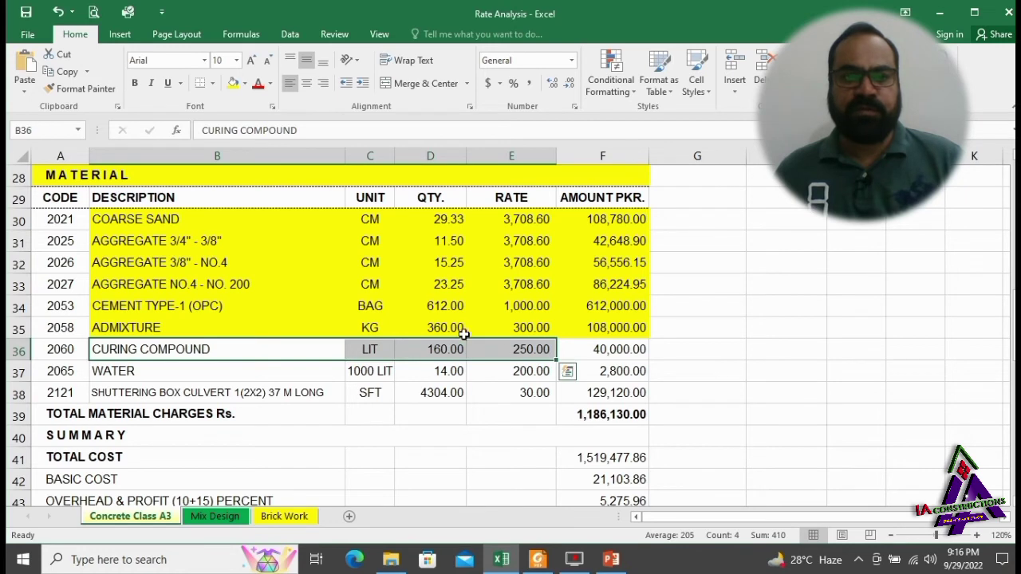
click(233, 83)
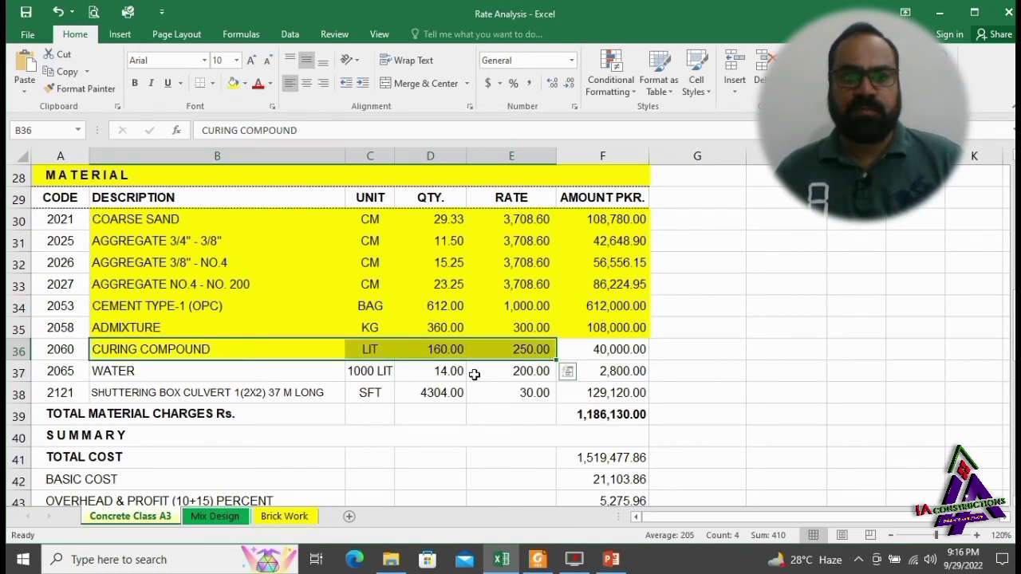
click(594, 353)
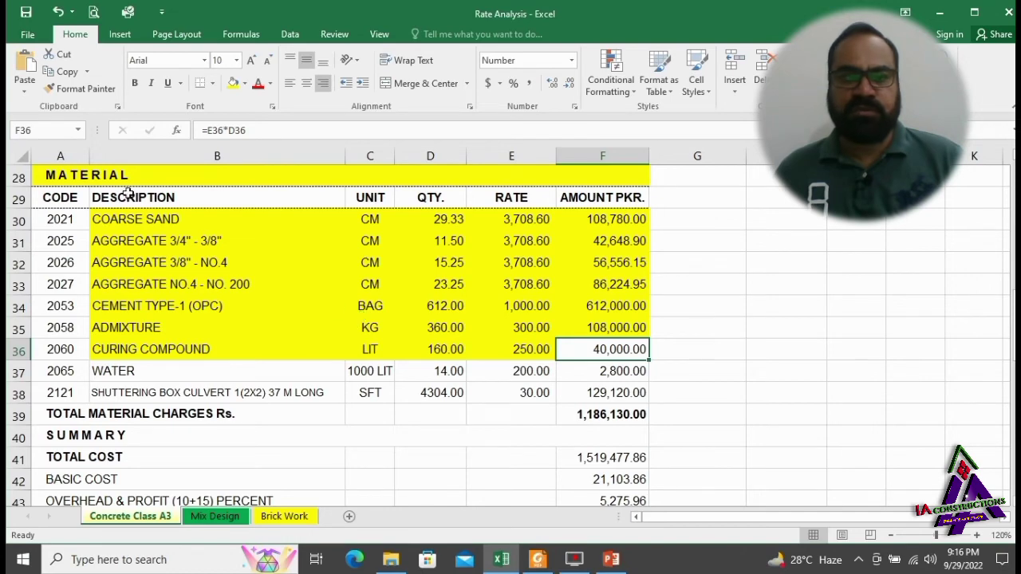
click(233, 84)
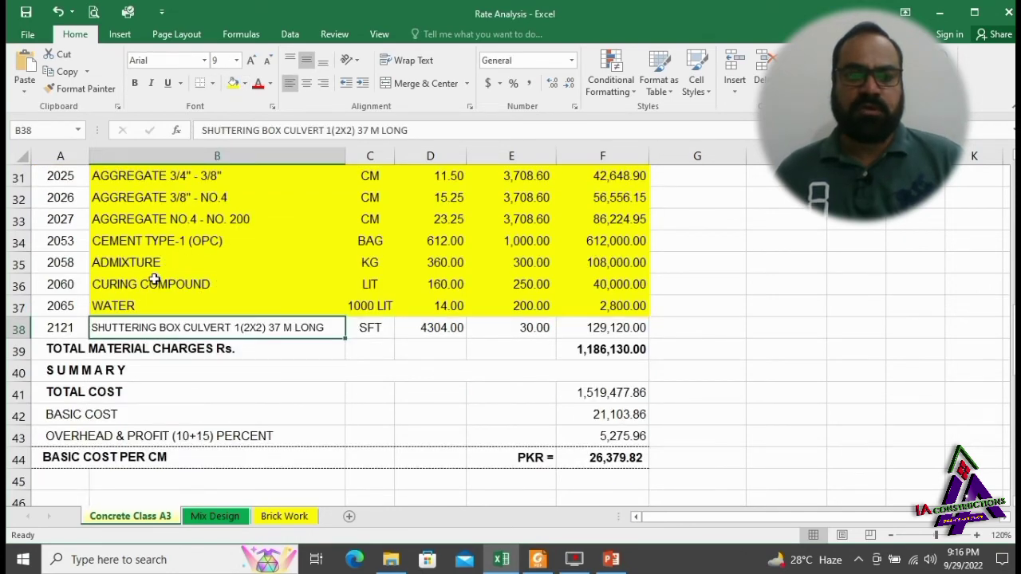
Highlight the Shuttering Box Culvert row, cells B38 to F38, in yellow and examine the formulas in F38 and F39
drag(156, 326, 575, 330)
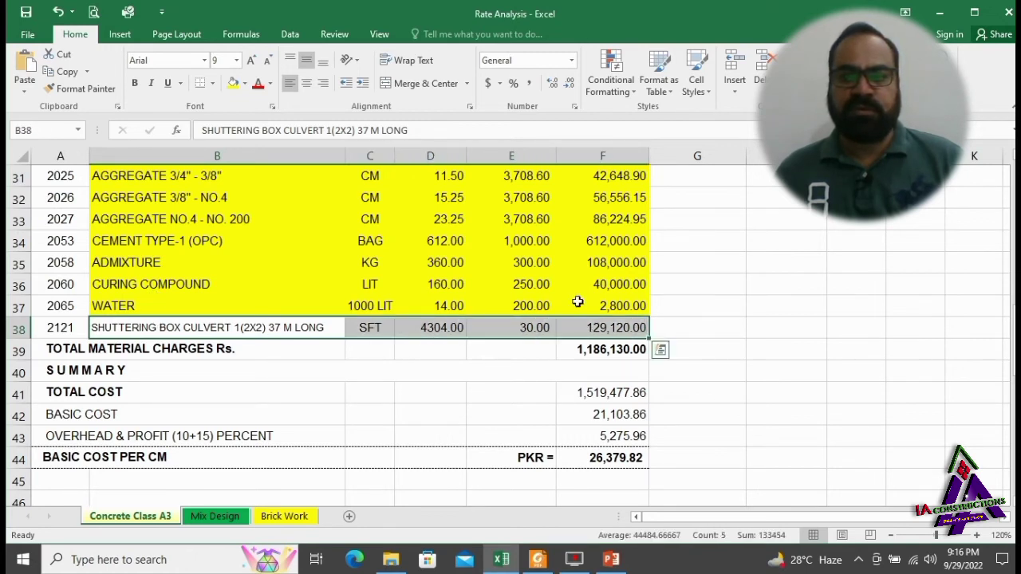
click(234, 83)
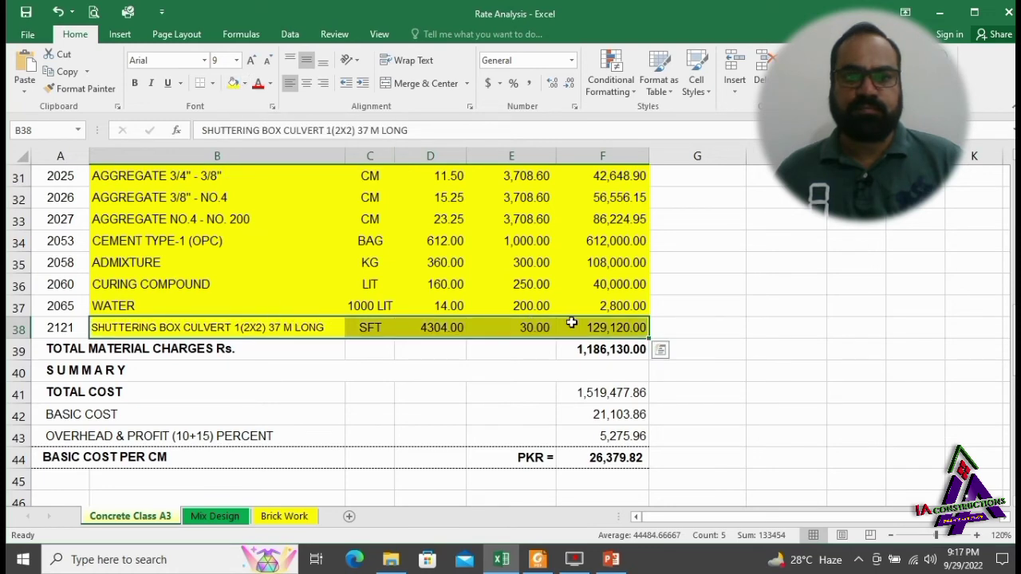
scroll(559, 367, up, 1)
click(568, 397)
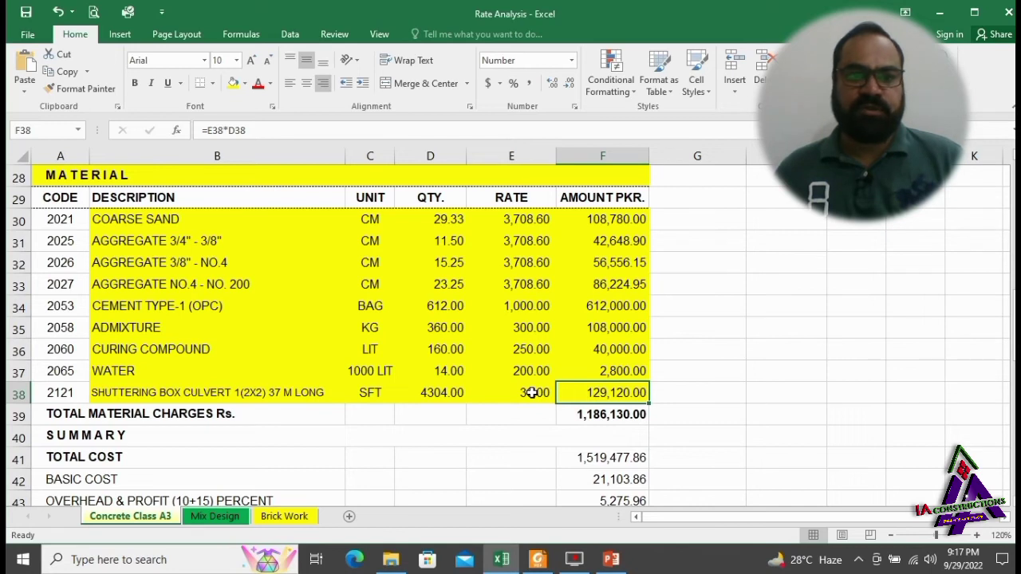
click(619, 415)
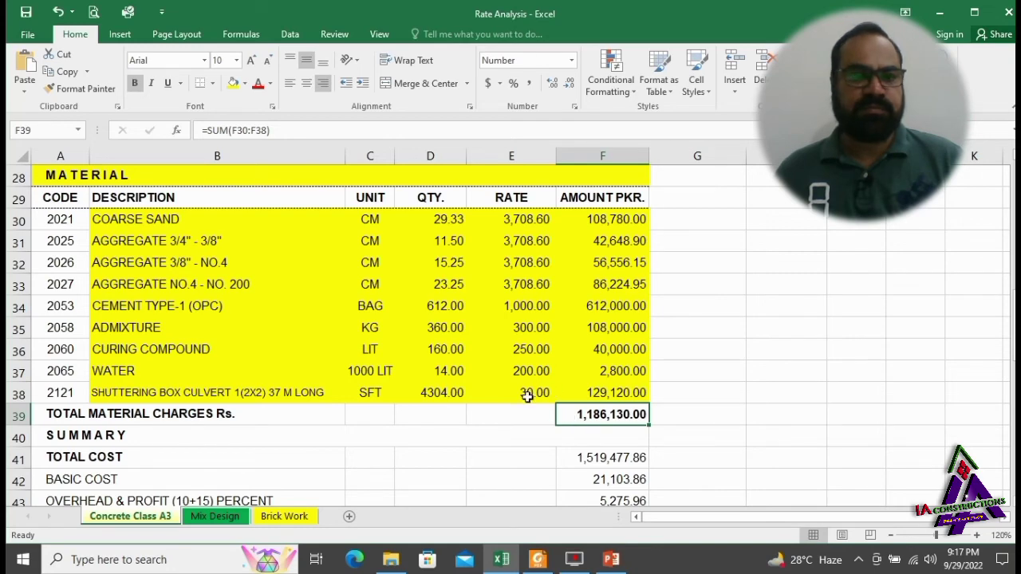
Fill the Summary heading in row 40 with green
scroll(528, 397, down, 1)
click(126, 373)
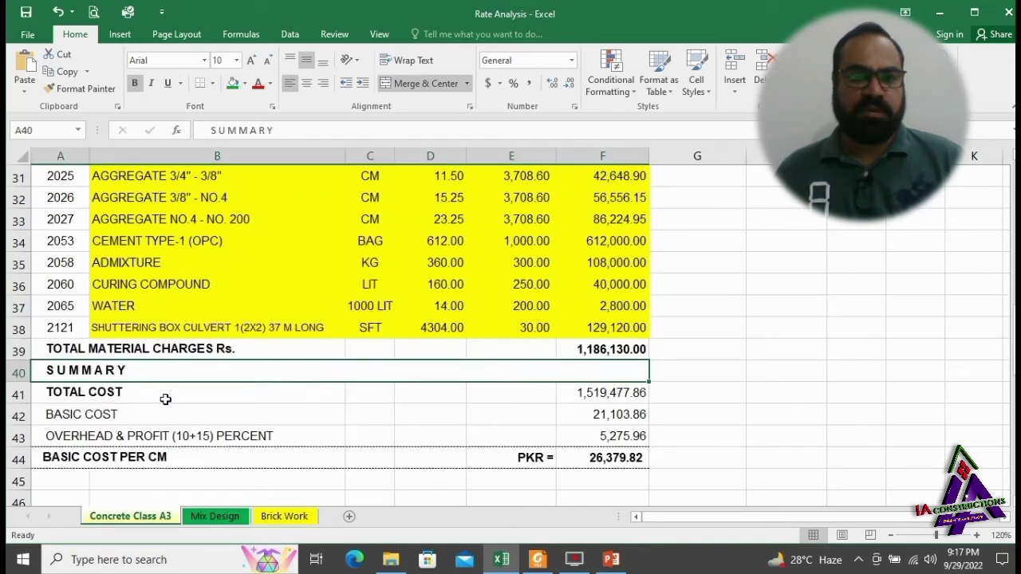
click(231, 84)
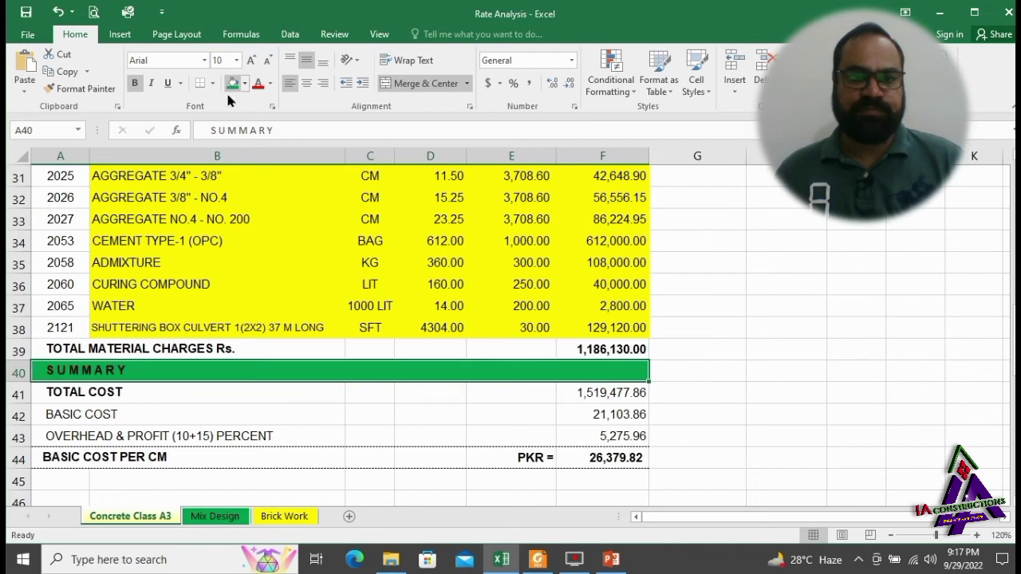
Examine the Total Cost formula in F41 and fill the total material charges in F39 with green
click(585, 393)
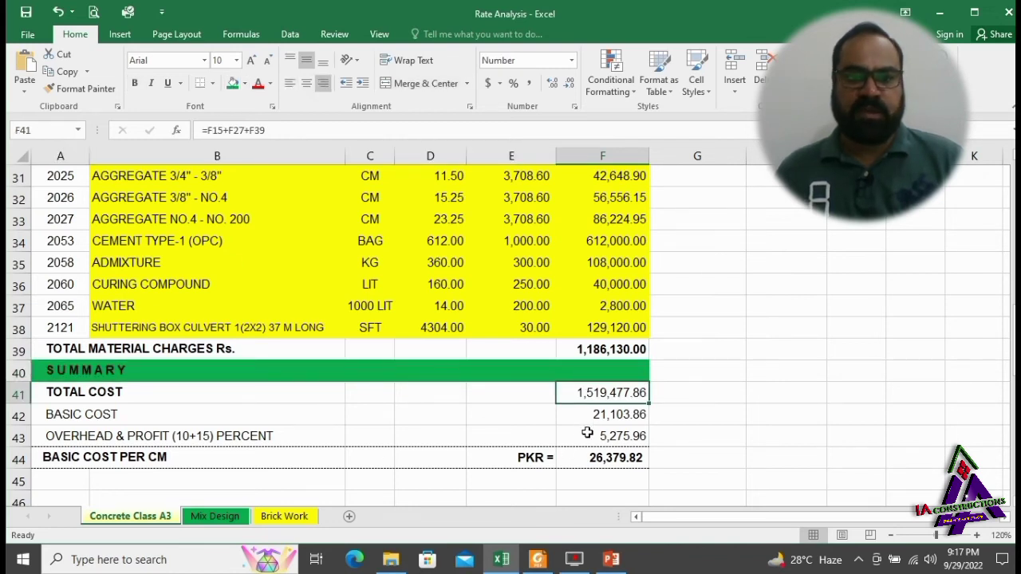
scroll(587, 431, up, 3)
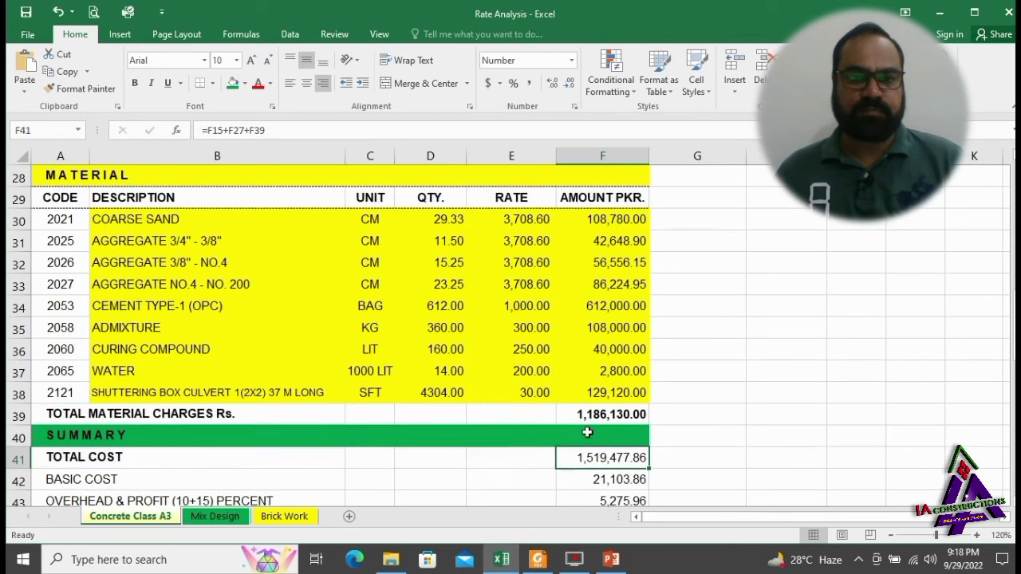
click(586, 417)
scroll(587, 416, up, 3)
scroll(415, 441, down, 3)
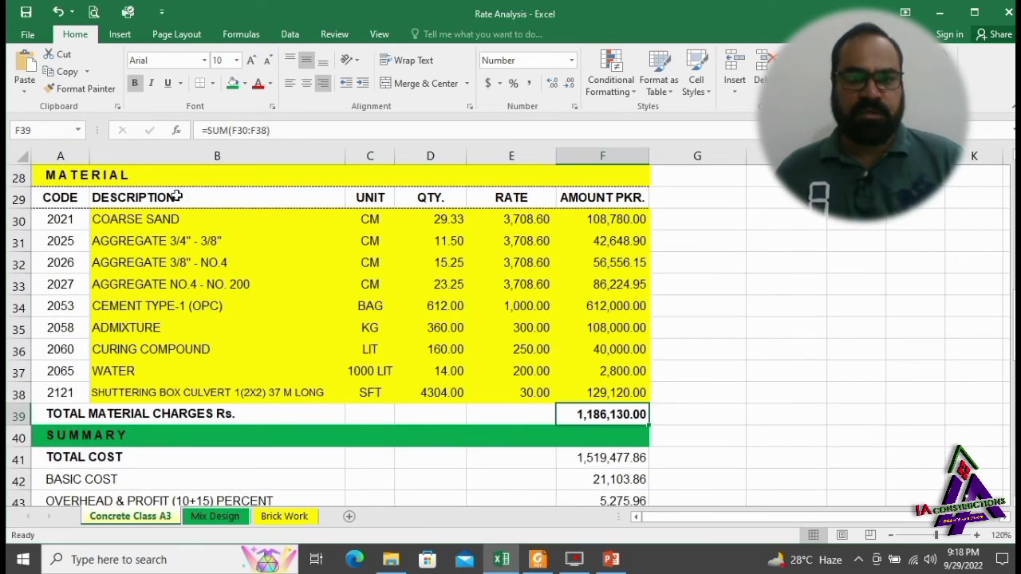
click(232, 83)
Fill the total equipment charges in F27 and the total manpower charges in F15 with green
scroll(386, 280, up, 2)
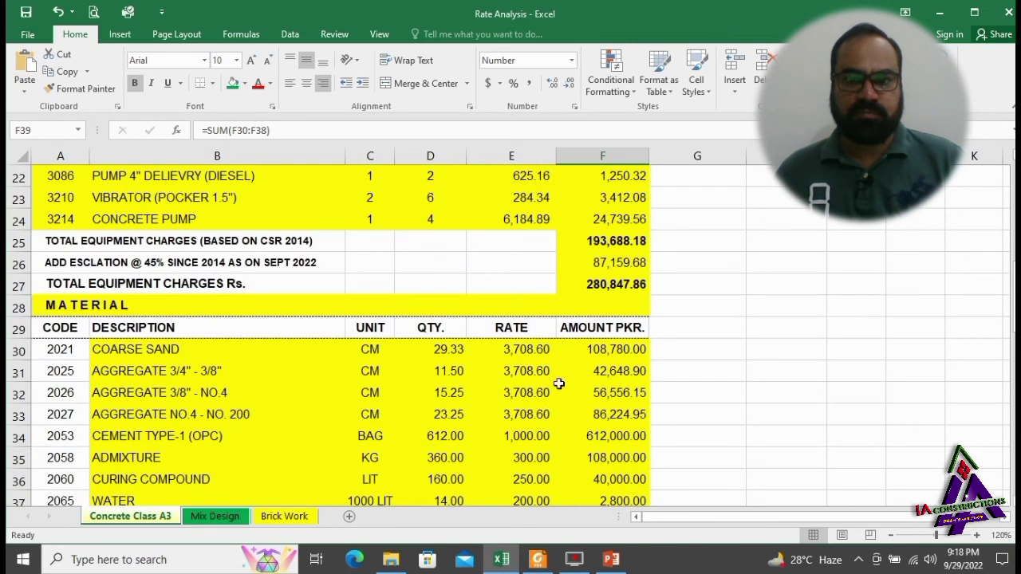
click(608, 287)
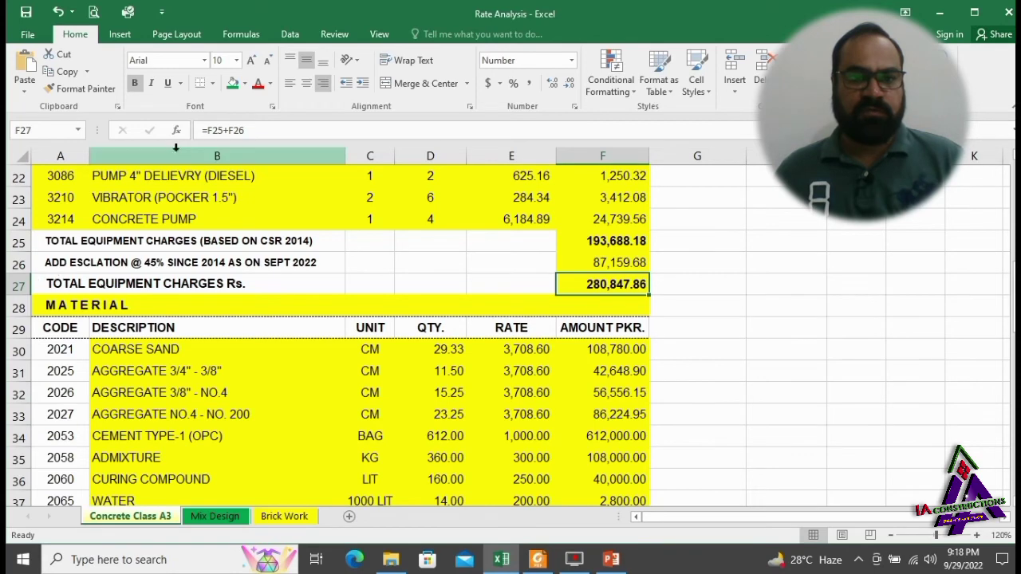
click(233, 85)
scroll(529, 293, up, 4)
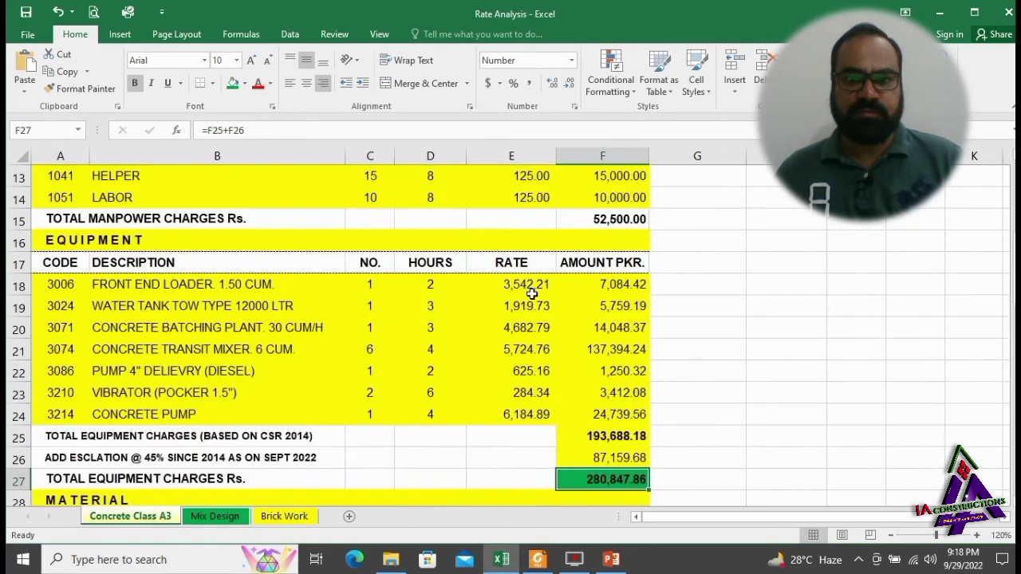
click(600, 286)
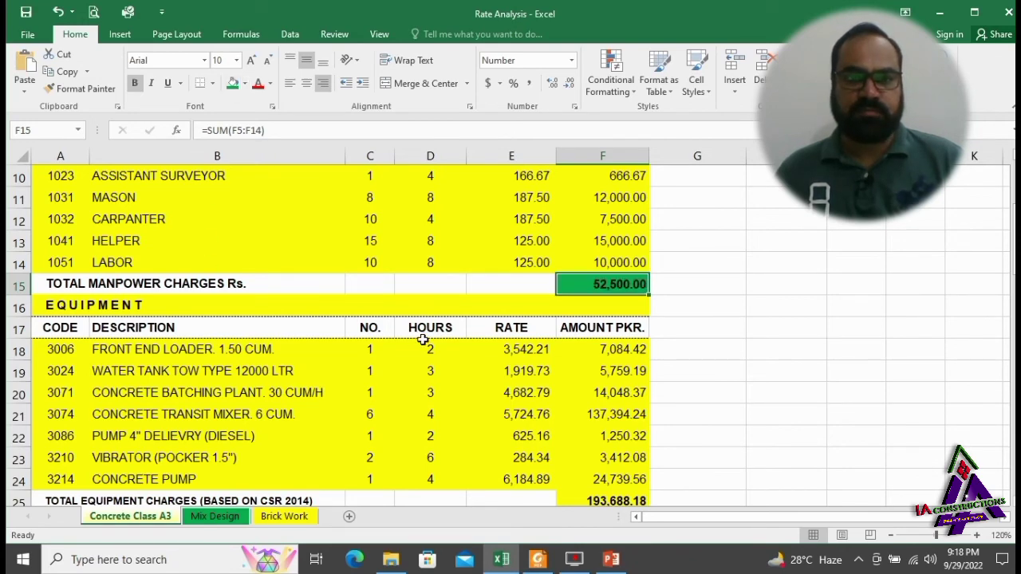
Fill the Total Cost amount in F41 with green
scroll(424, 335, down, 9)
scroll(477, 351, up, 1)
click(585, 334)
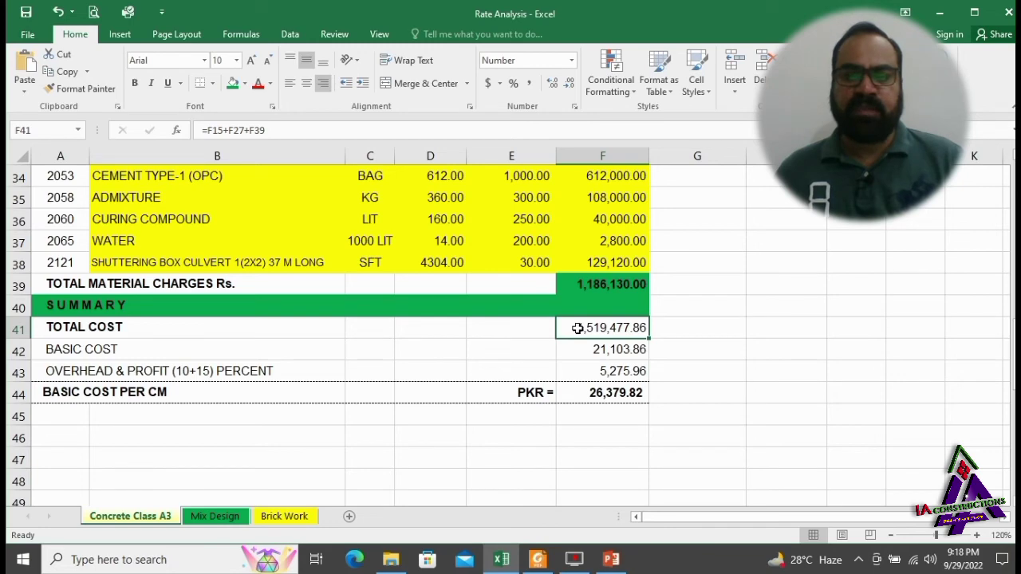
click(237, 86)
Trace the Basic Cost formula in F42 to the assumed daily progress in E2, and fill the F42 amount with green
scroll(573, 415, up, 1)
click(574, 415)
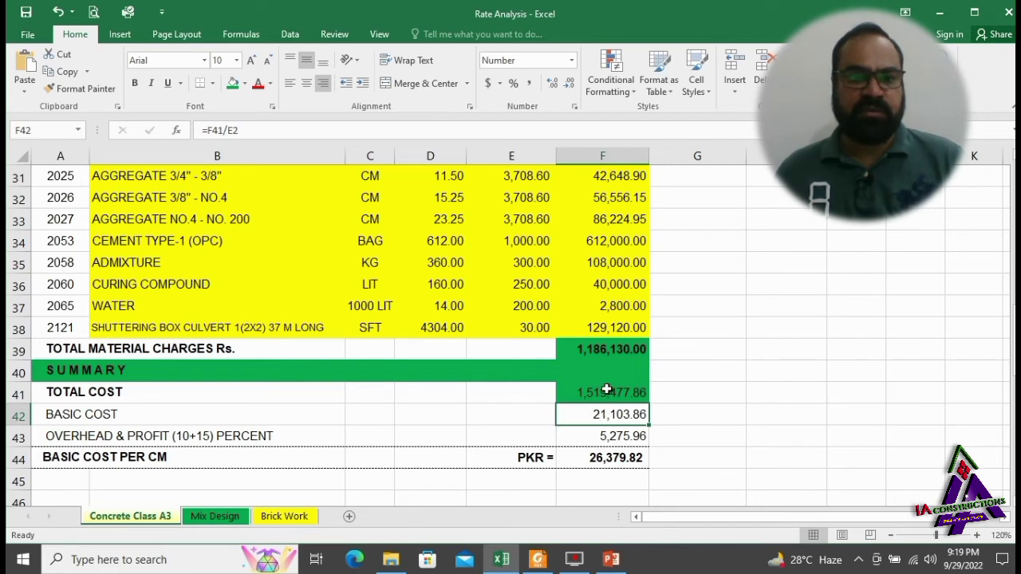
double_click(607, 414)
scroll(682, 418, up, 10)
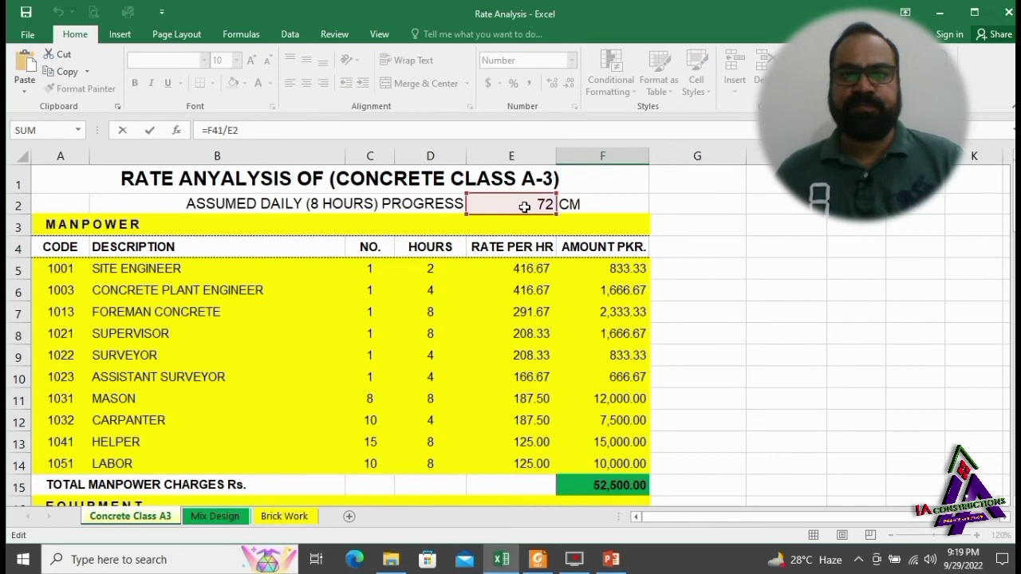
key(Escape)
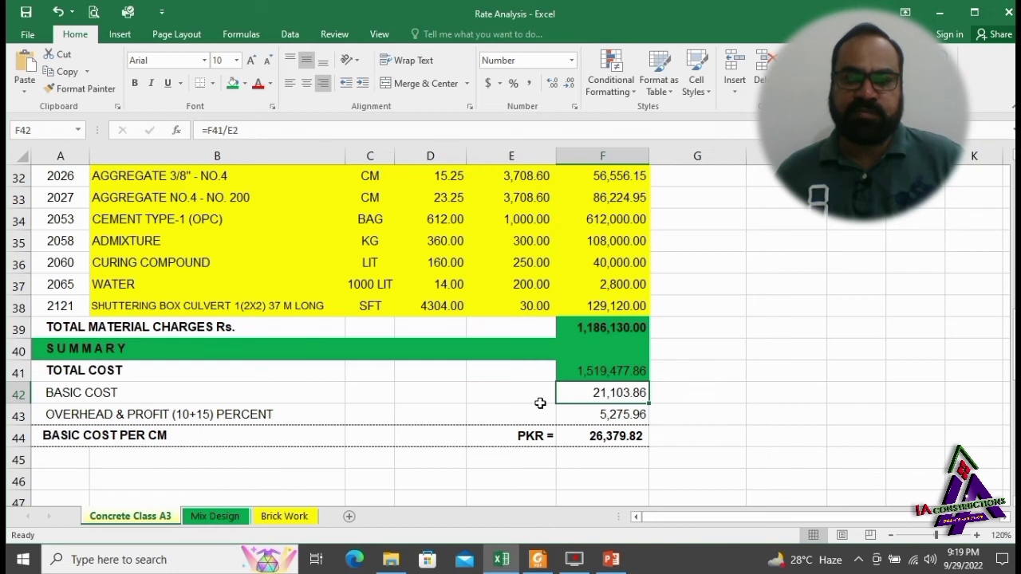
click(232, 83)
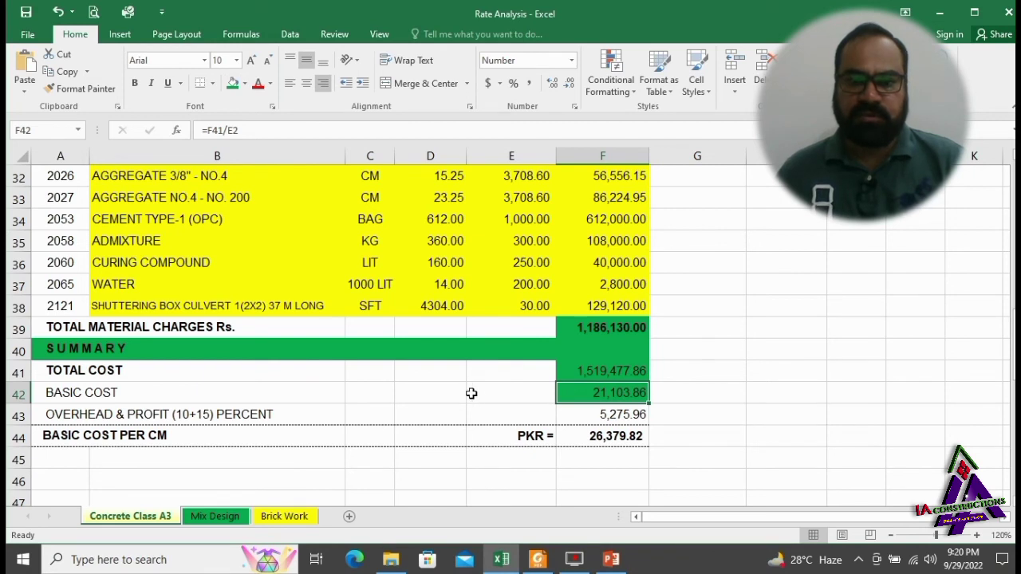
Fill the Overhead & Profit (10+15) Percent label in row 43 with green
click(620, 415)
click(72, 415)
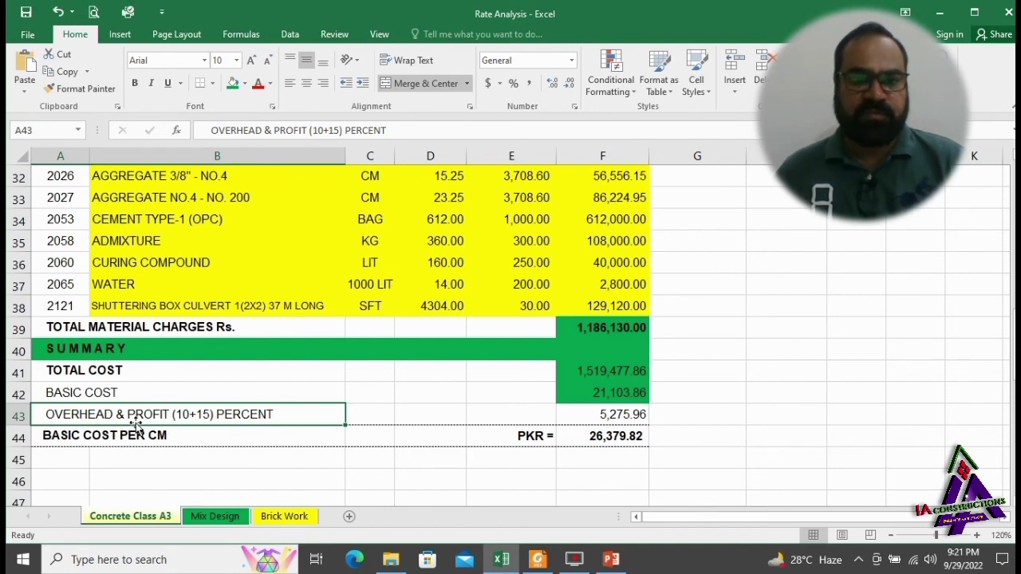
click(232, 83)
Examine the Overhead & Profit formula in F43 and fill that amount with green
key(Right)
key(Right)
key(Right)
key(Right)
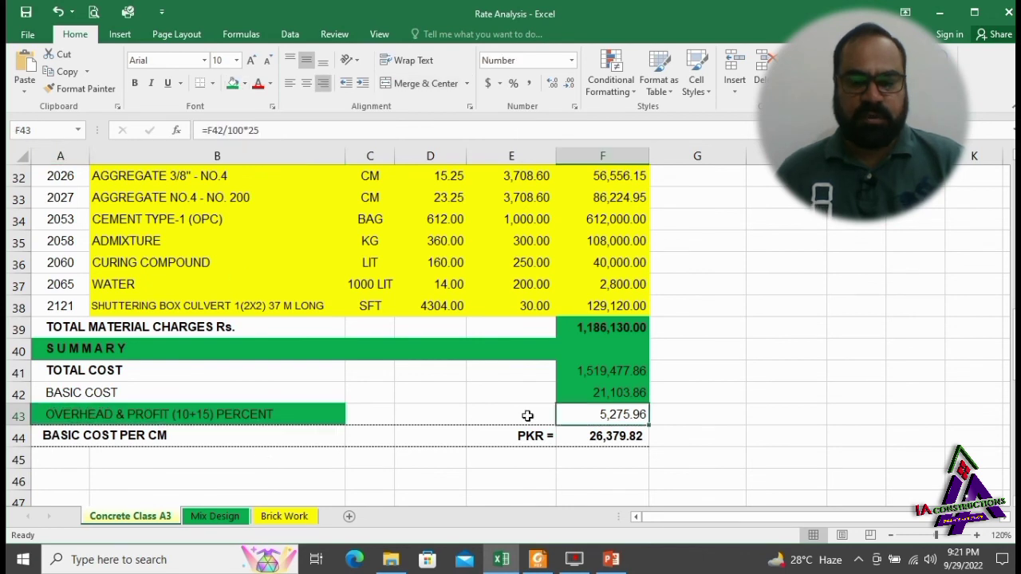
double_click(574, 416)
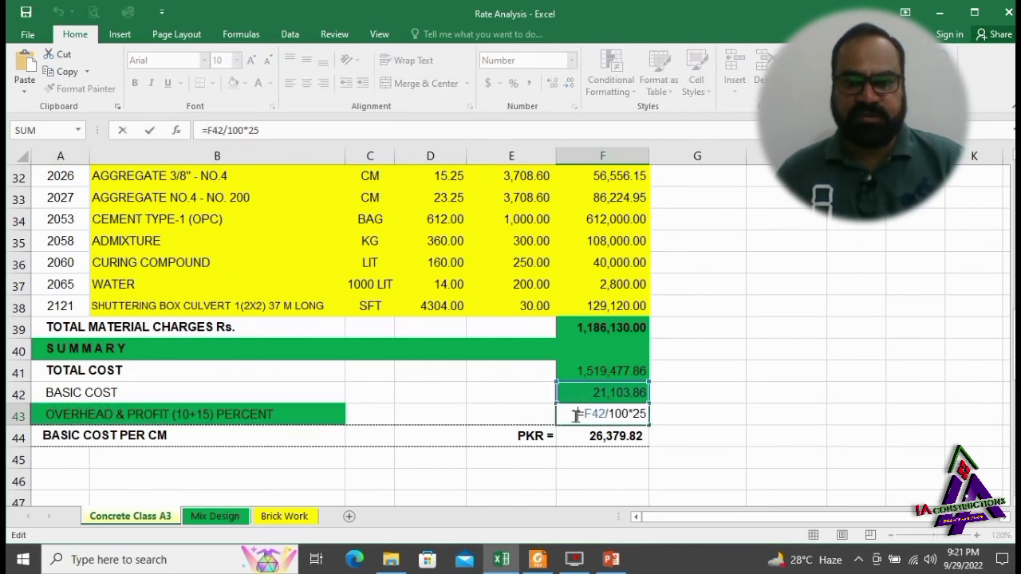
key(Return)
click(572, 416)
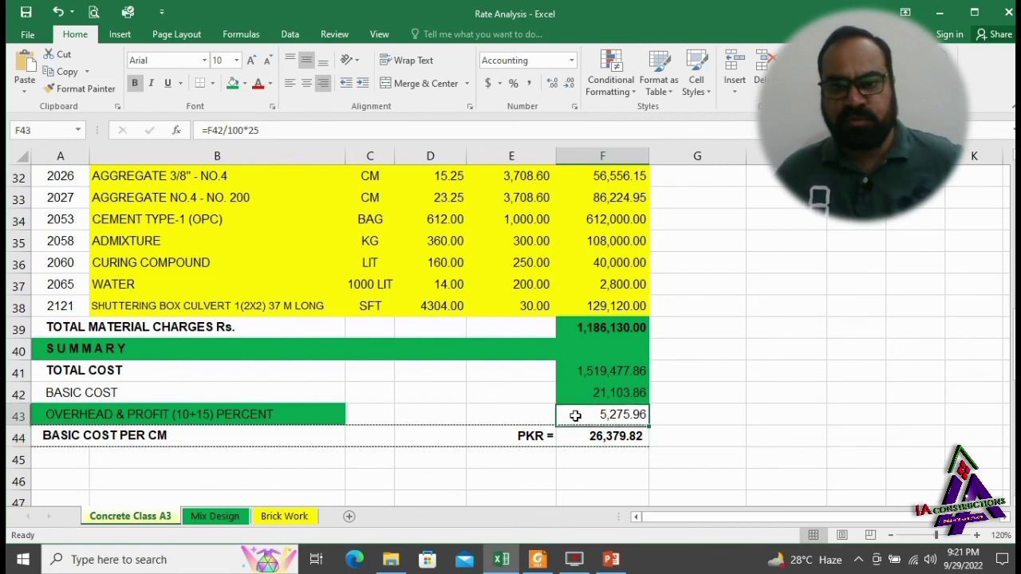
Fill the Basic Cost per CM amount in F44 with green
click(623, 431)
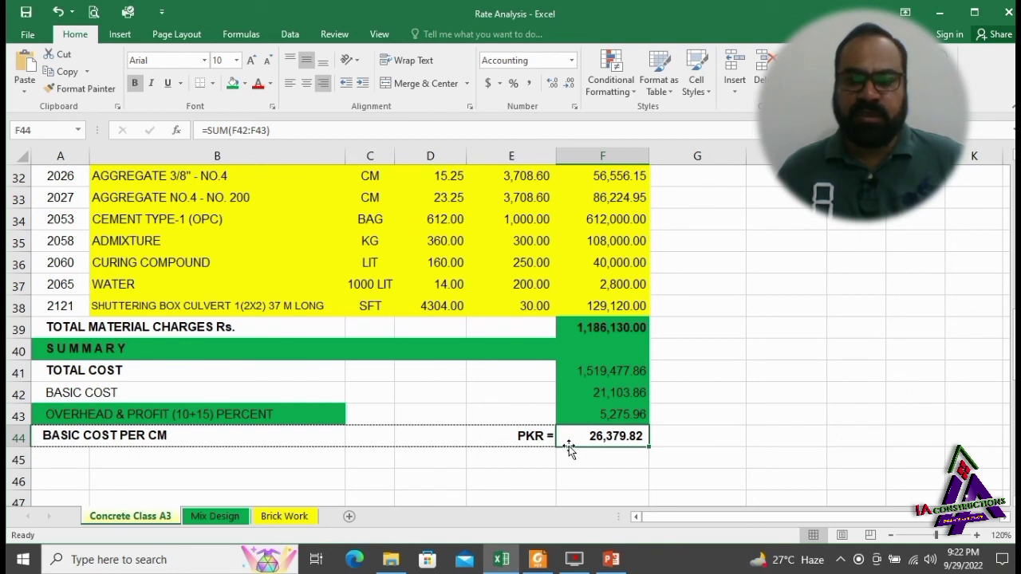
scroll(569, 451, down, 1)
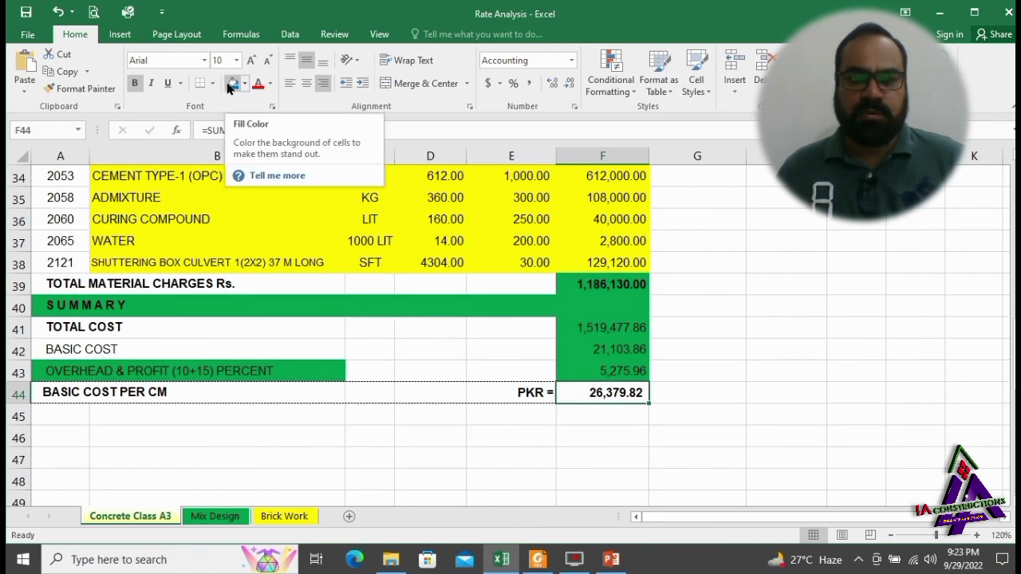